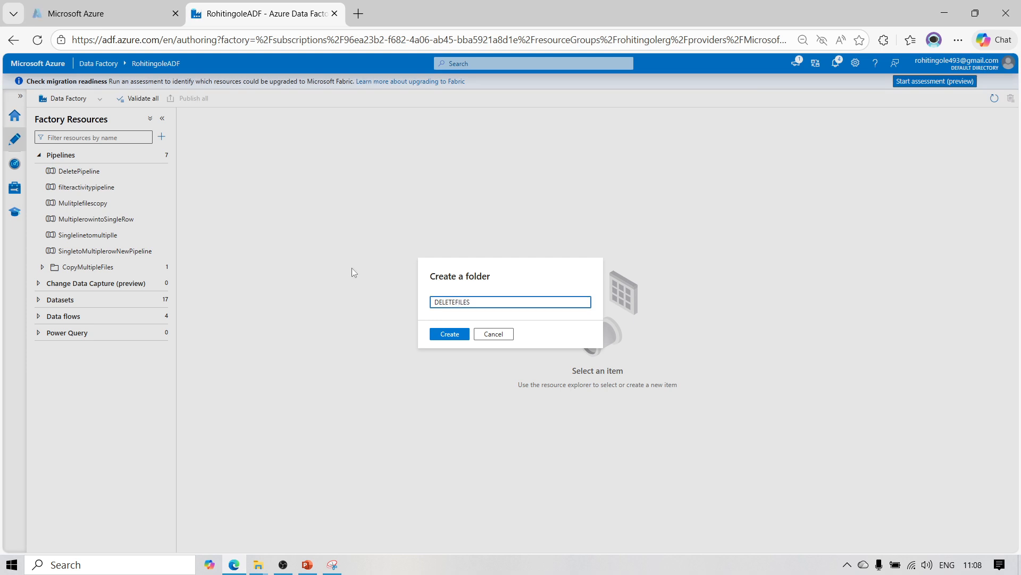
- Create the DELETEFILES folder under Pipelines and switch to the Azure portal page
click(449, 335)
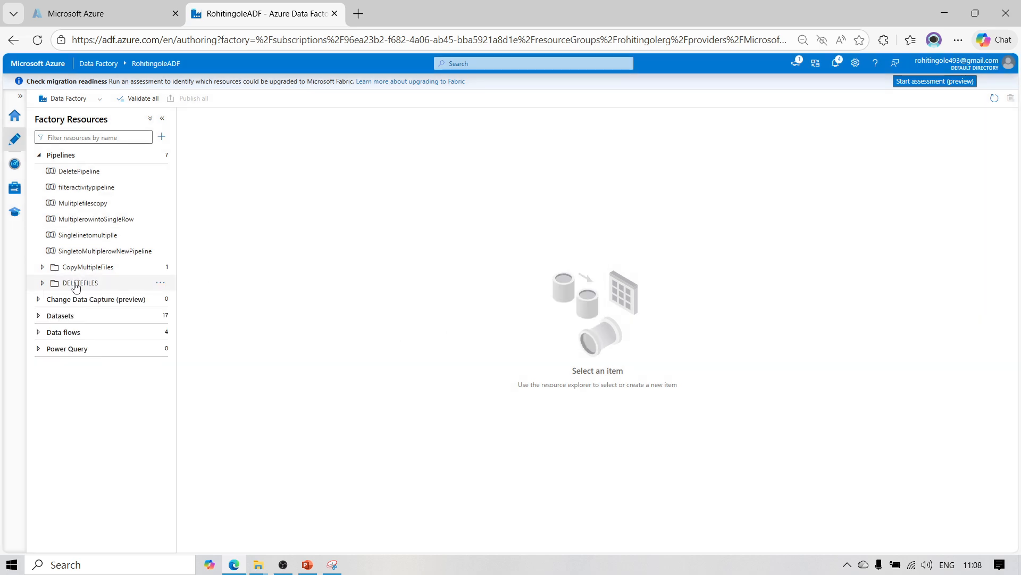
click(132, 4)
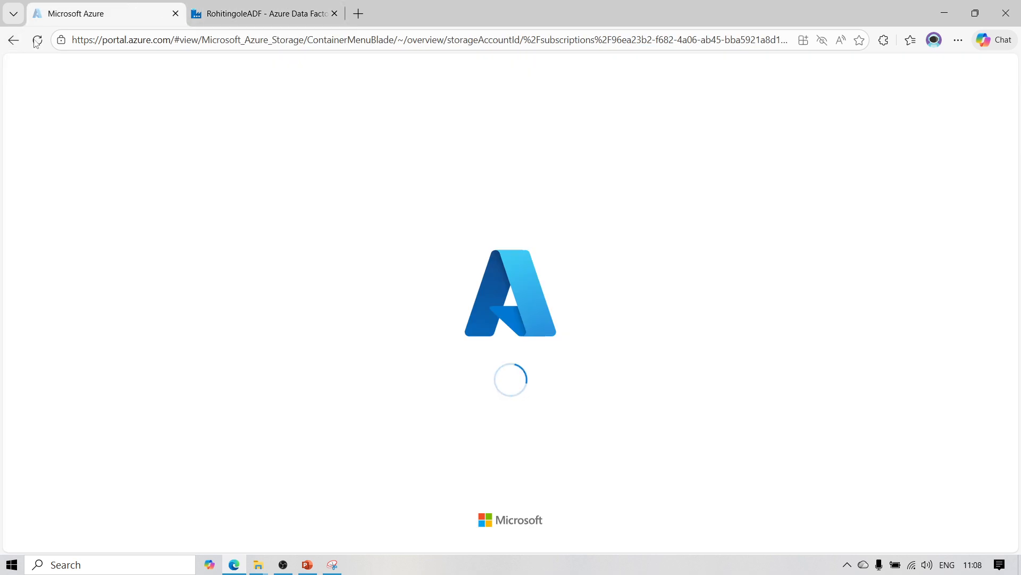
click(260, 13)
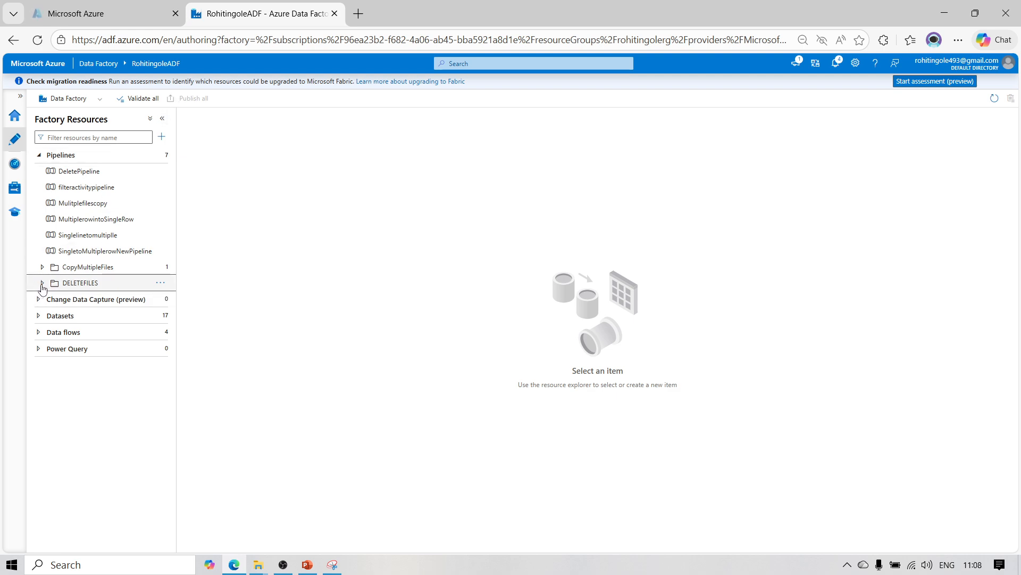
click(101, 13)
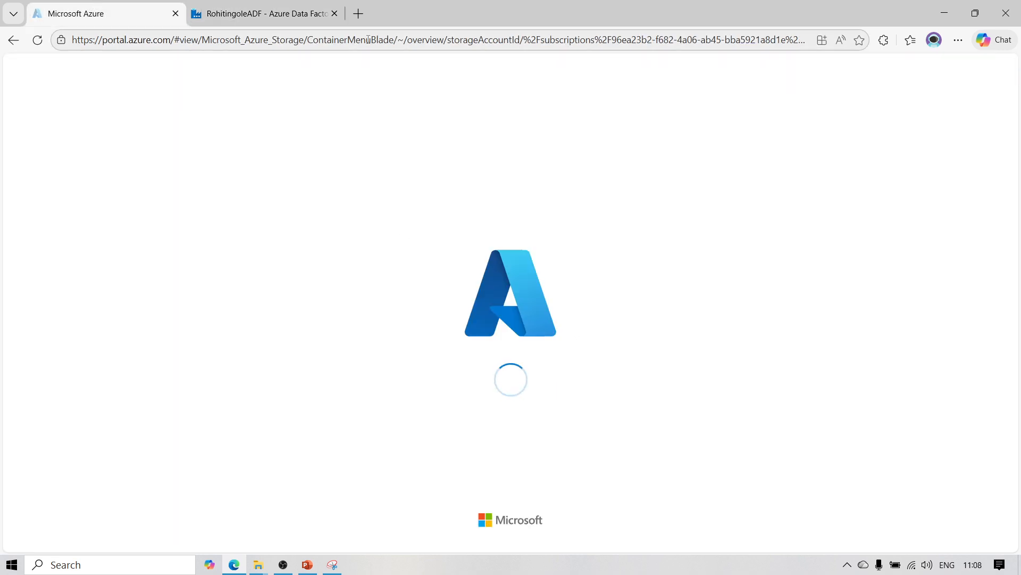
click(359, 14)
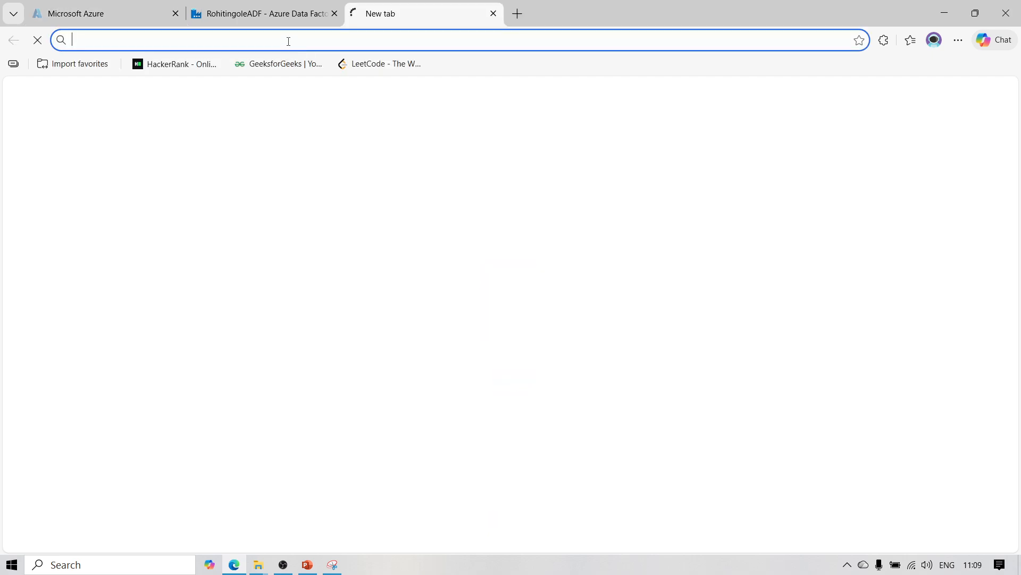
text(goo)
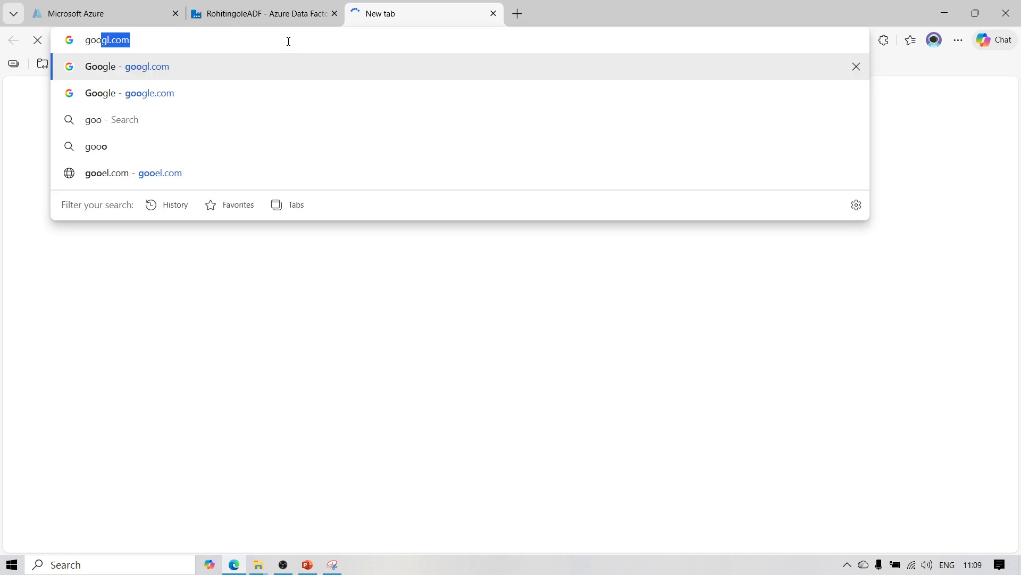
key(Escape)
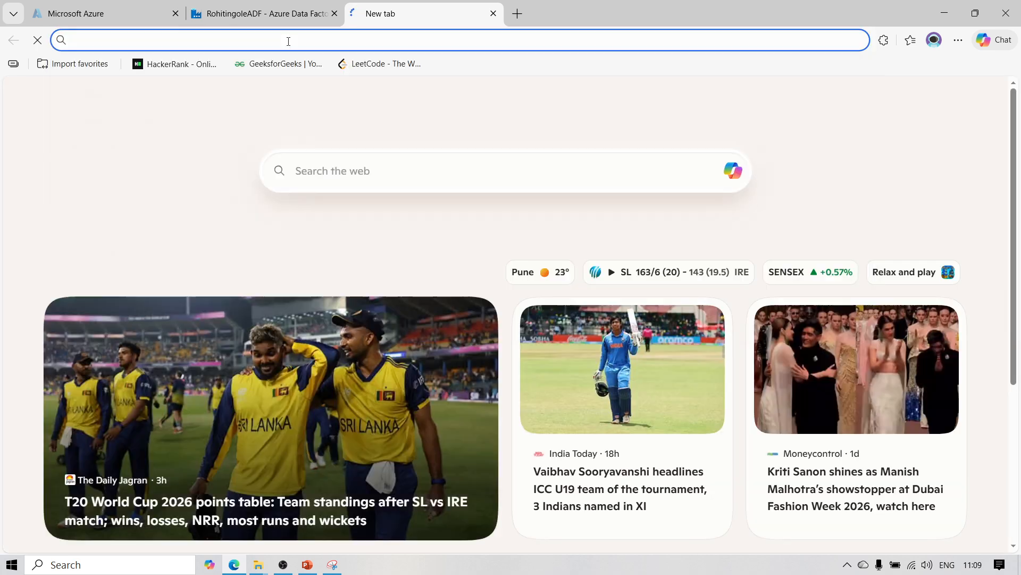
text(goo)
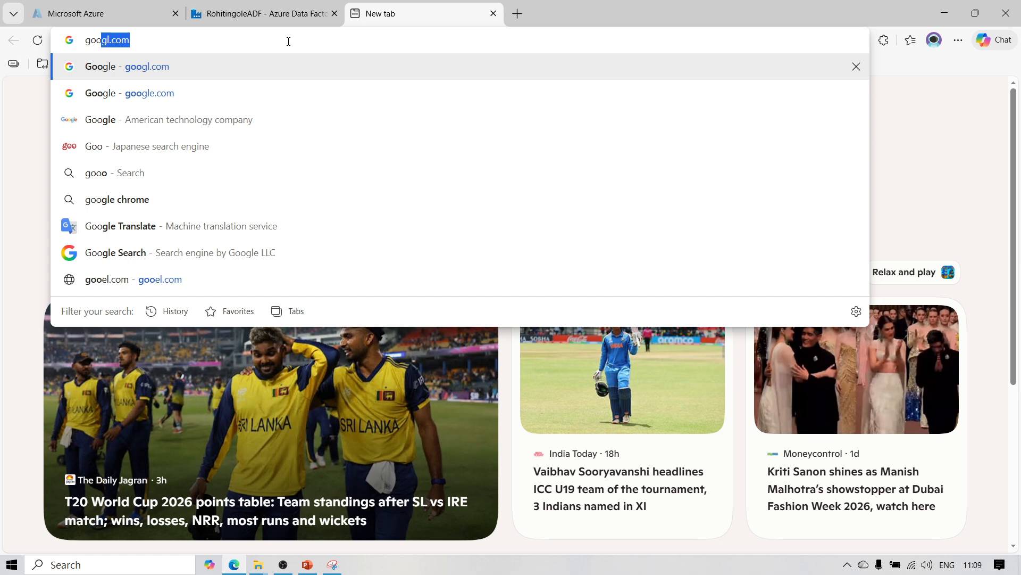
text(gle)
key(Return)
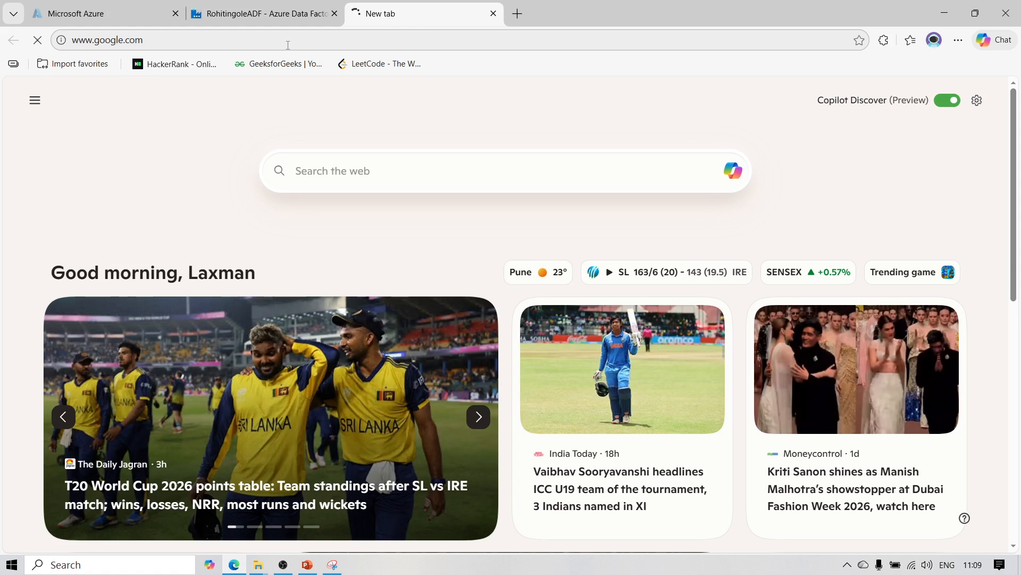
- Search Google for "portal.azure" and open the Microsoft Azure portal result at ms.portal.azure.com
click(115, 12)
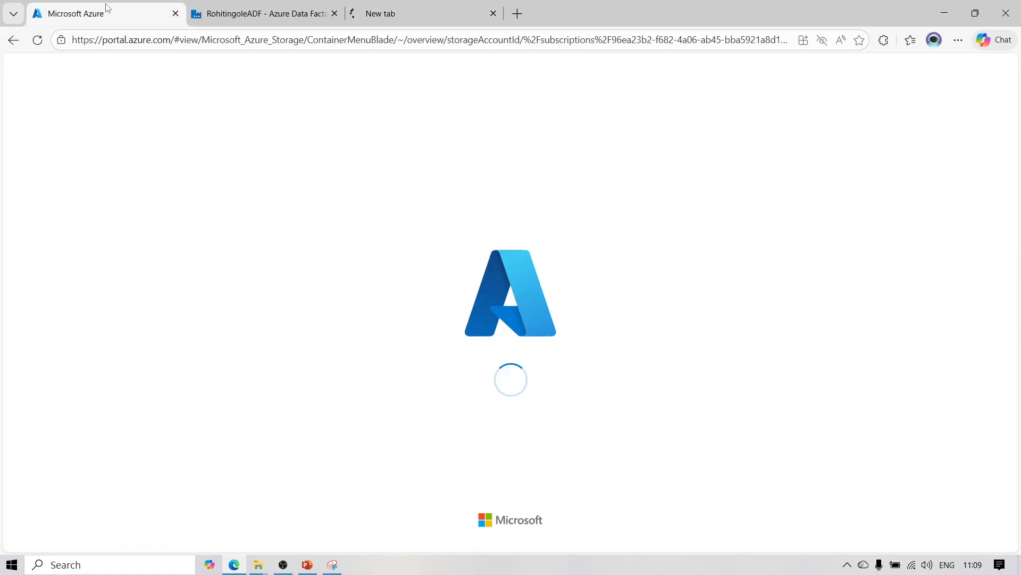
click(370, 13)
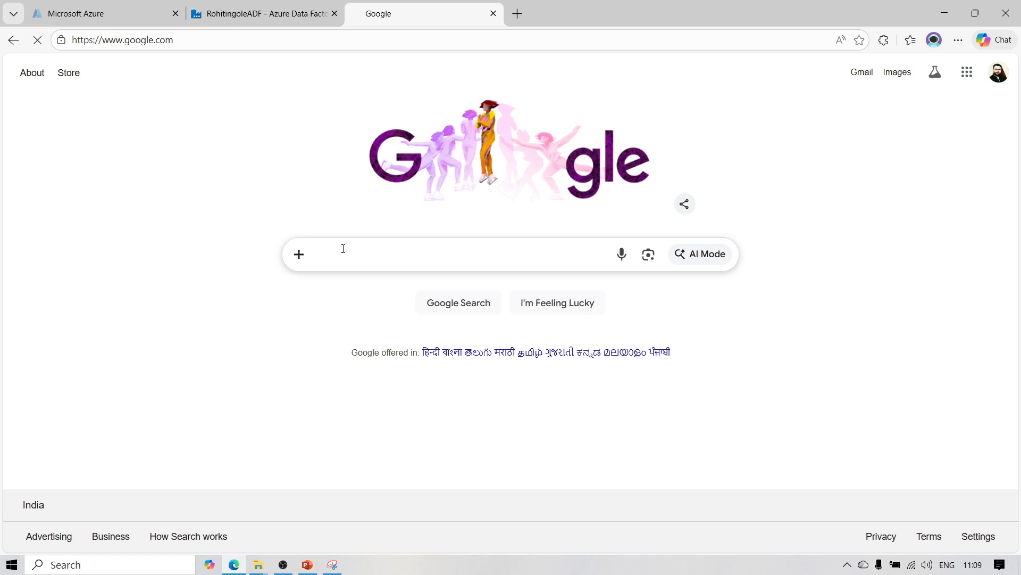
text(portal.a)
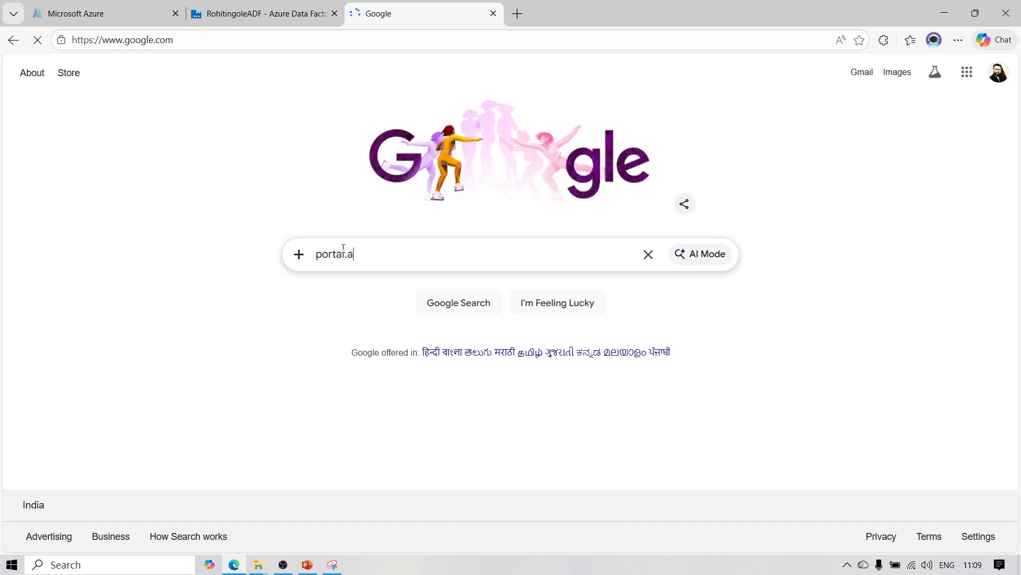
text(zure)
key(Return)
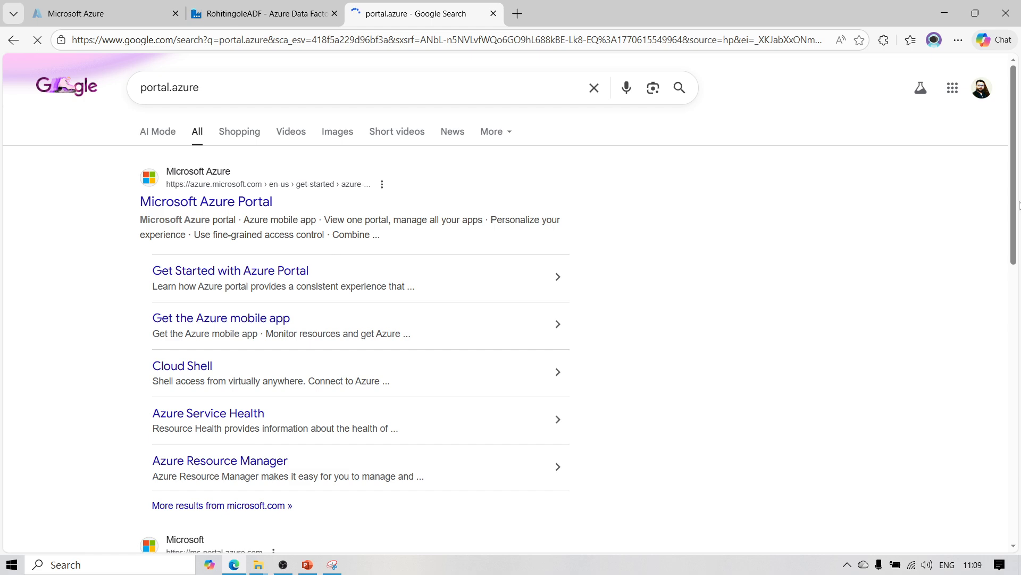
scroll(175, 437, down, 2)
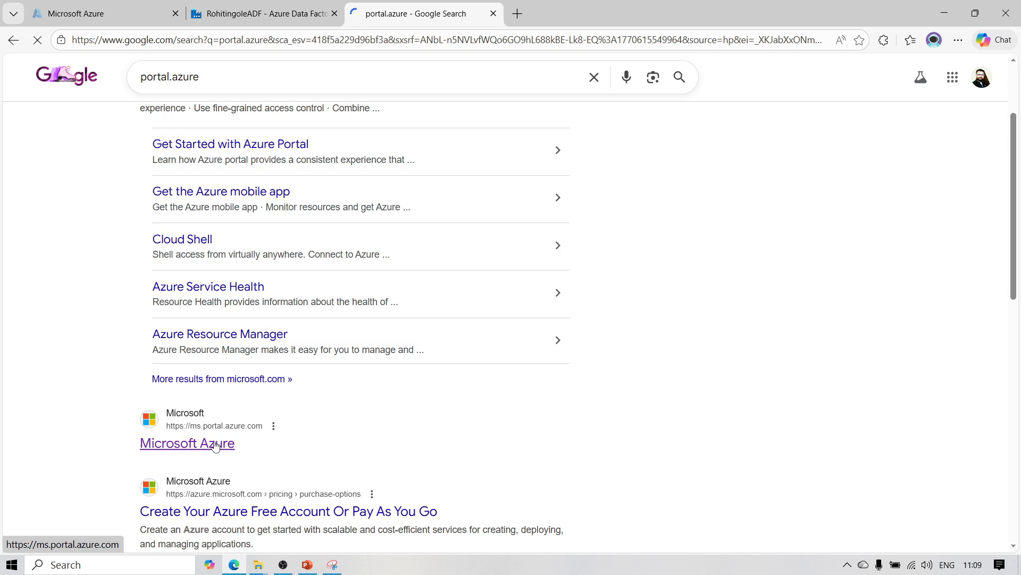
click(119, 8)
click(395, 12)
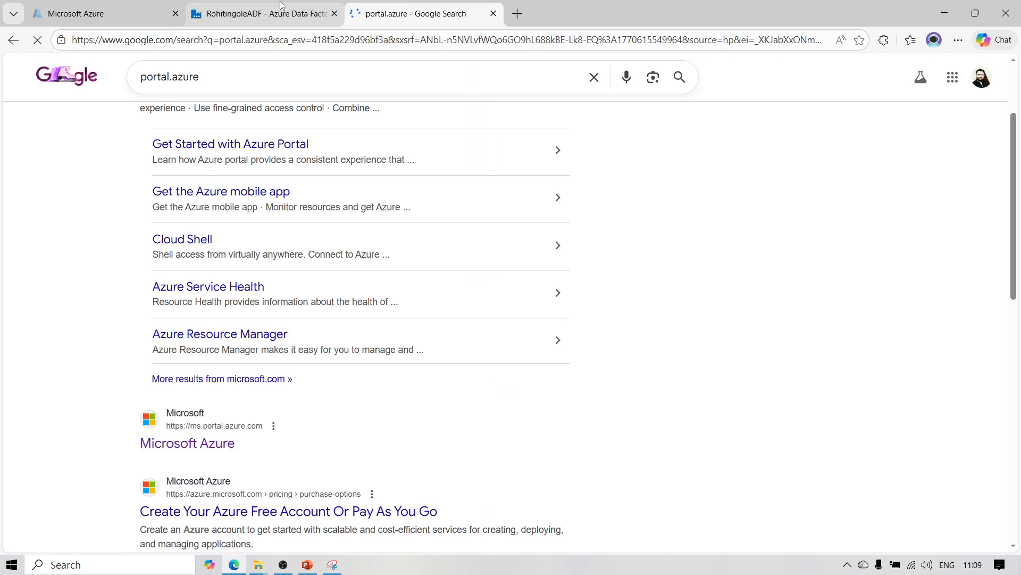
click(92, 9)
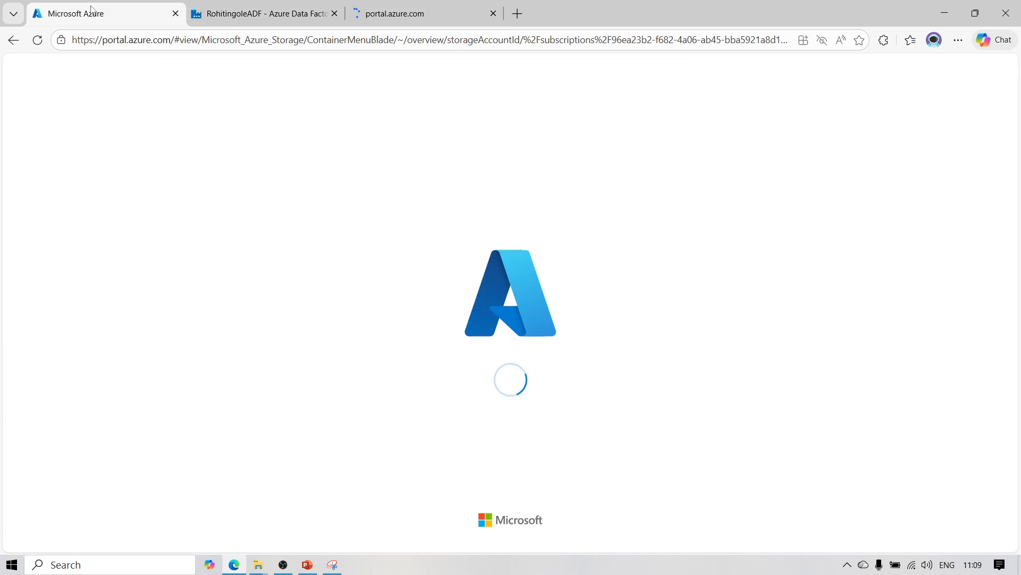
click(404, 11)
- Return to the already open Azure portal page, search it for resource groups, and open the Resource groups list
click(82, 14)
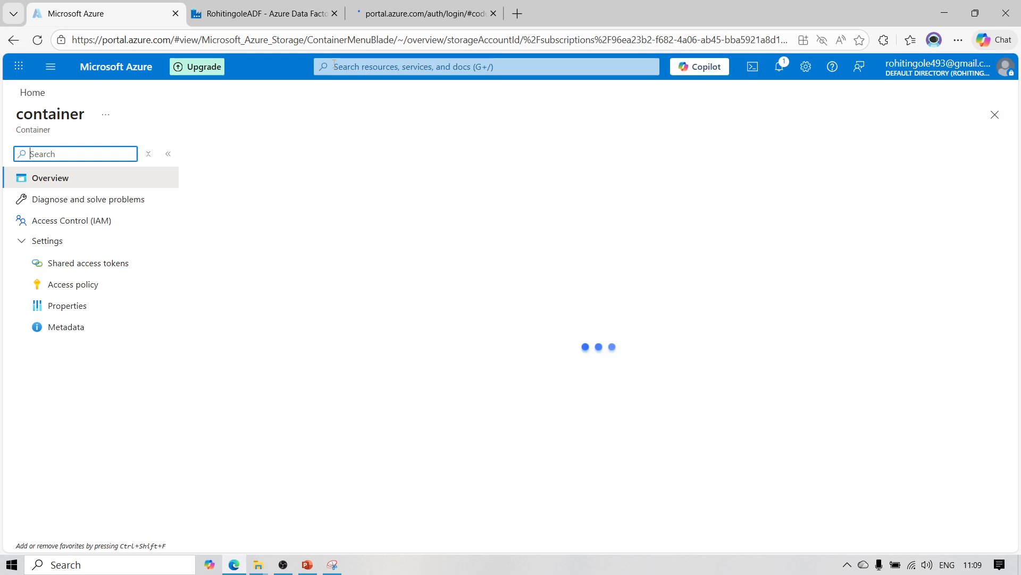
click(334, 65)
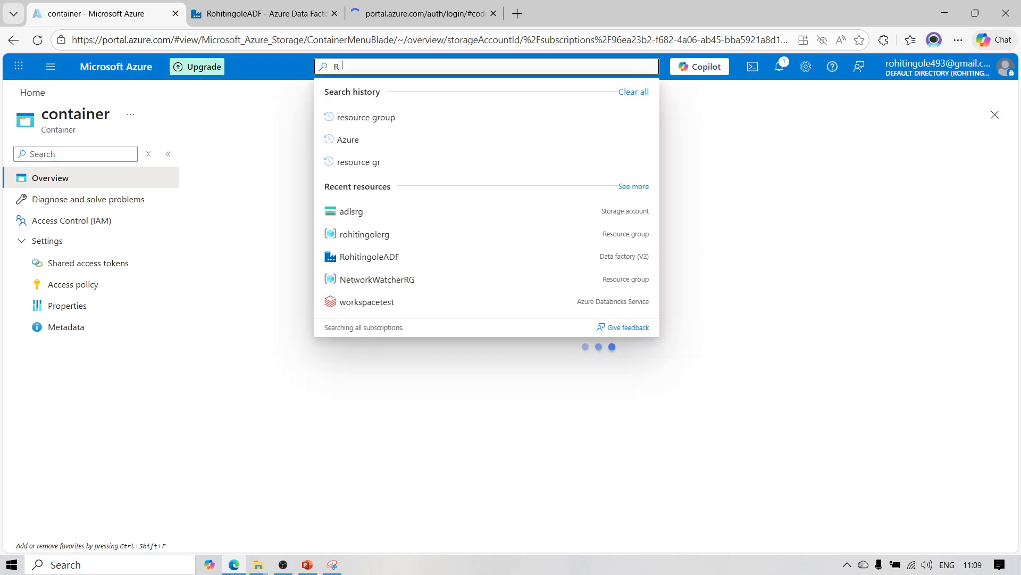
text(Re)
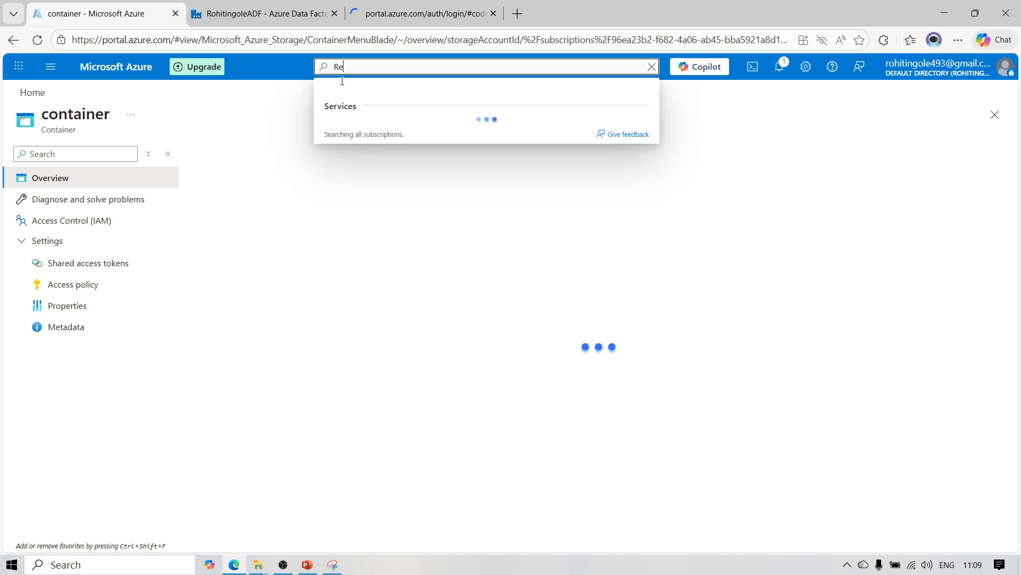
text(source gr)
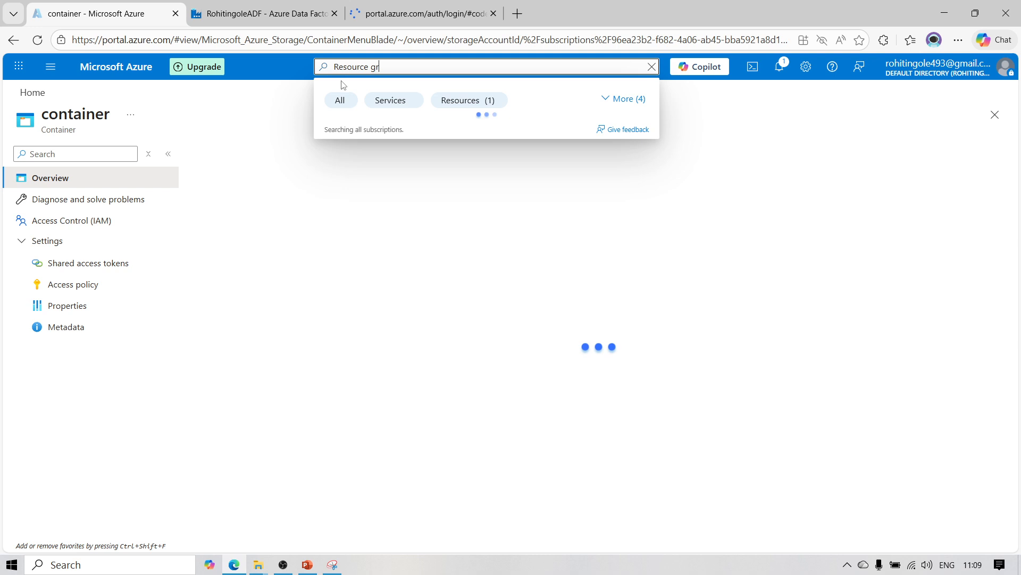
key(Escape)
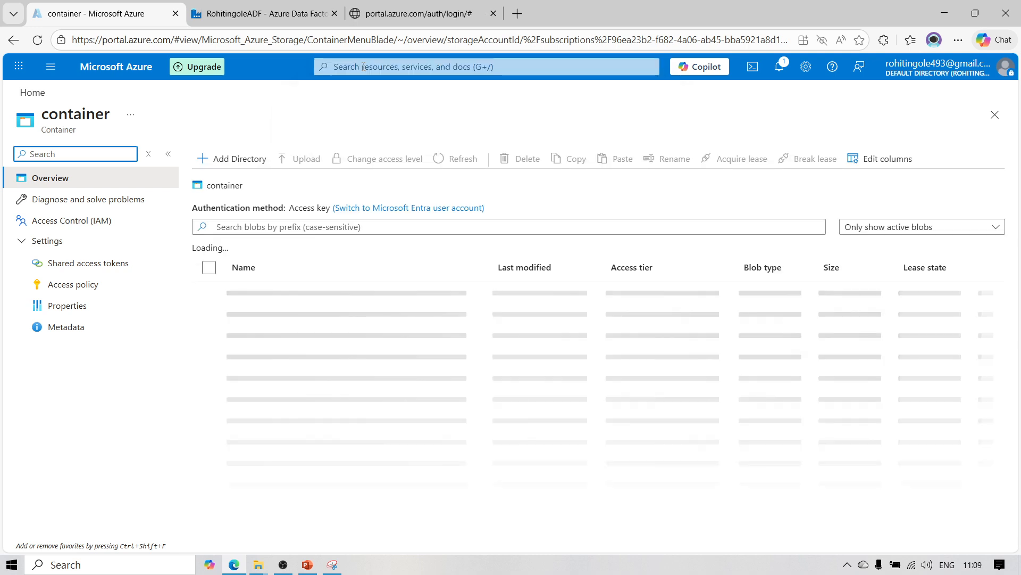
click(364, 66)
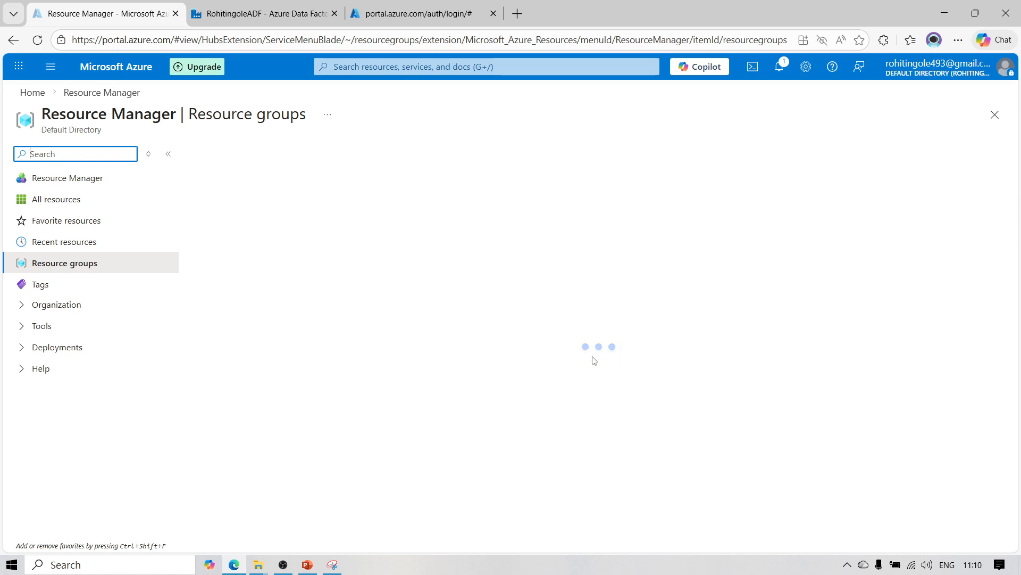
- Close the extra Azure login page and return to the Resource groups list
click(427, 7)
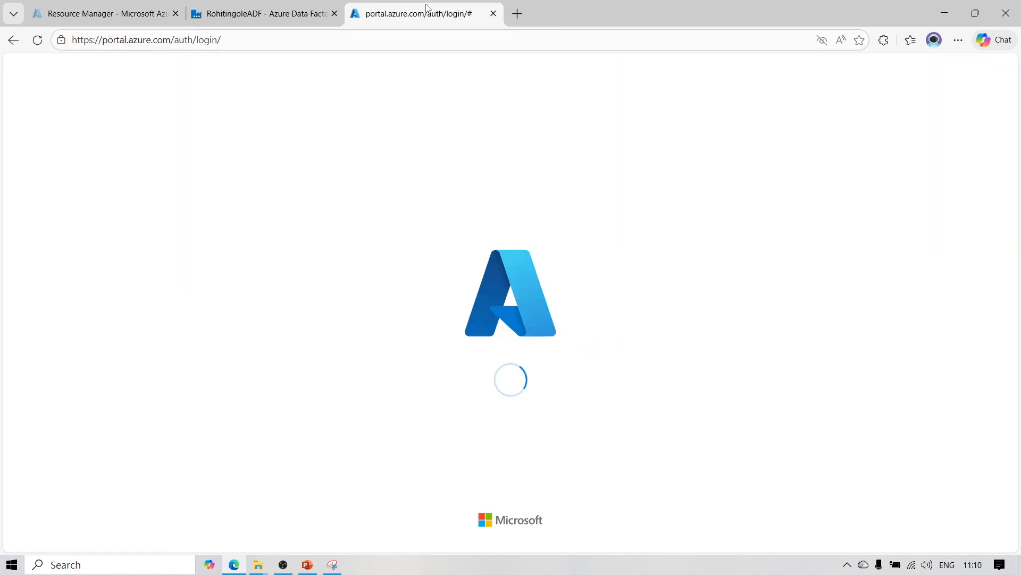
click(493, 13)
click(136, 13)
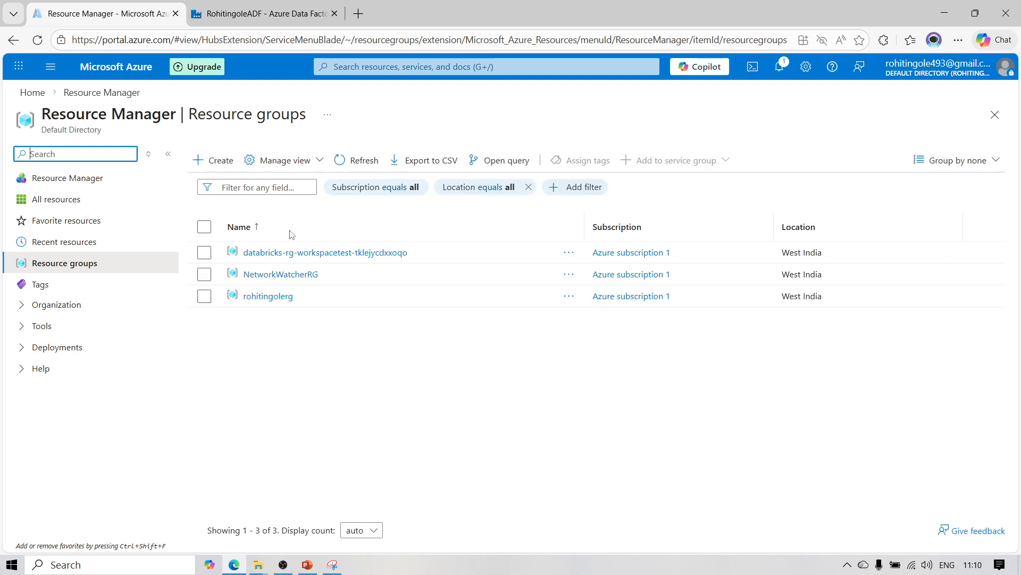
- Browse to the sinkOutput folder inside the container named container of the adlsrg storage account to view its files
click(281, 298)
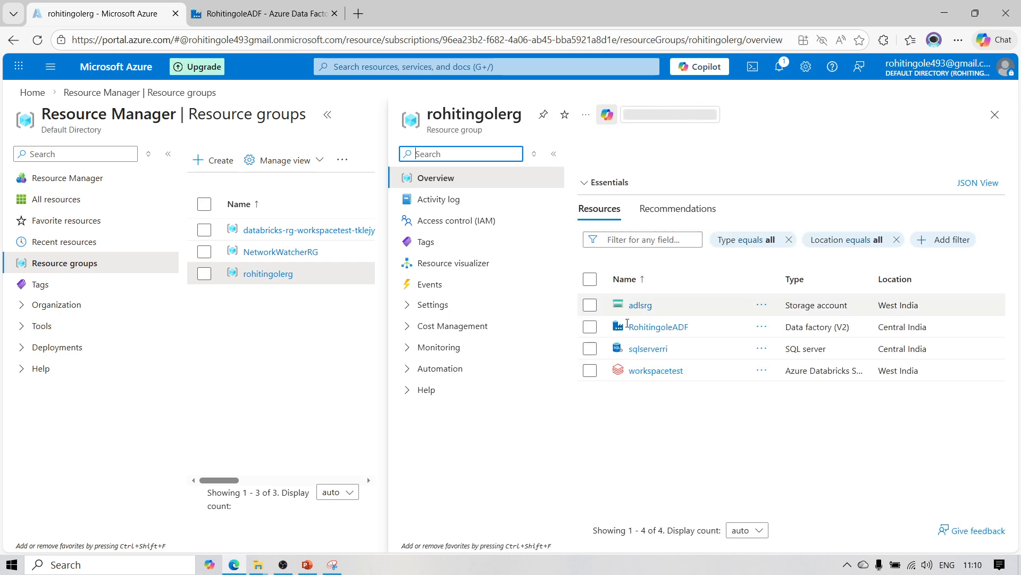
click(644, 307)
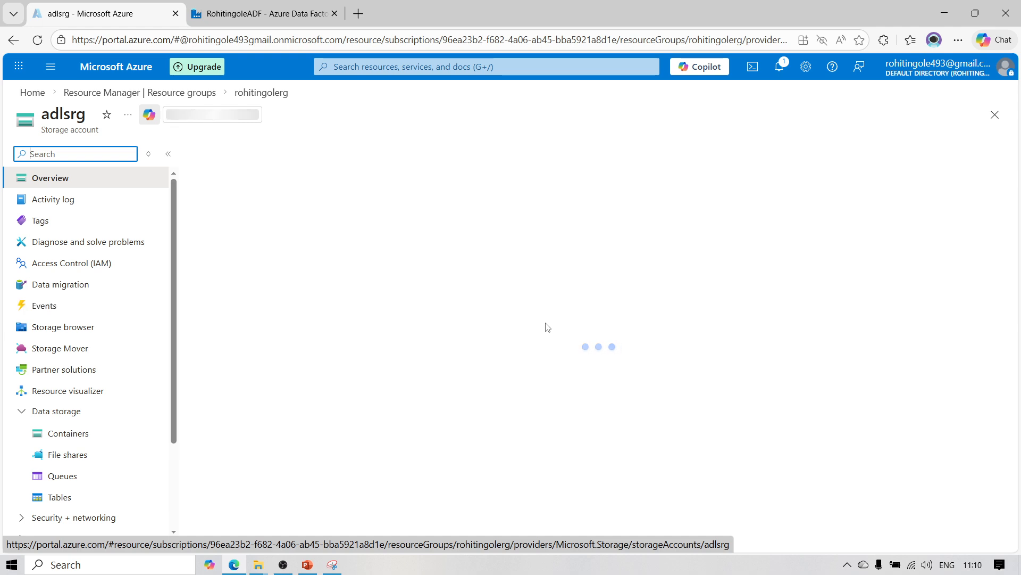
click(78, 435)
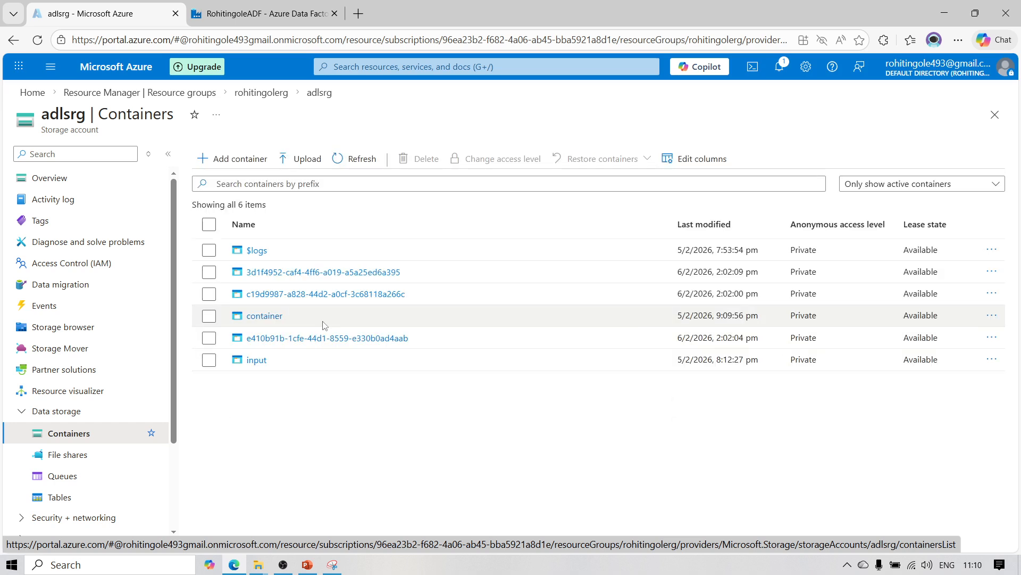
click(265, 316)
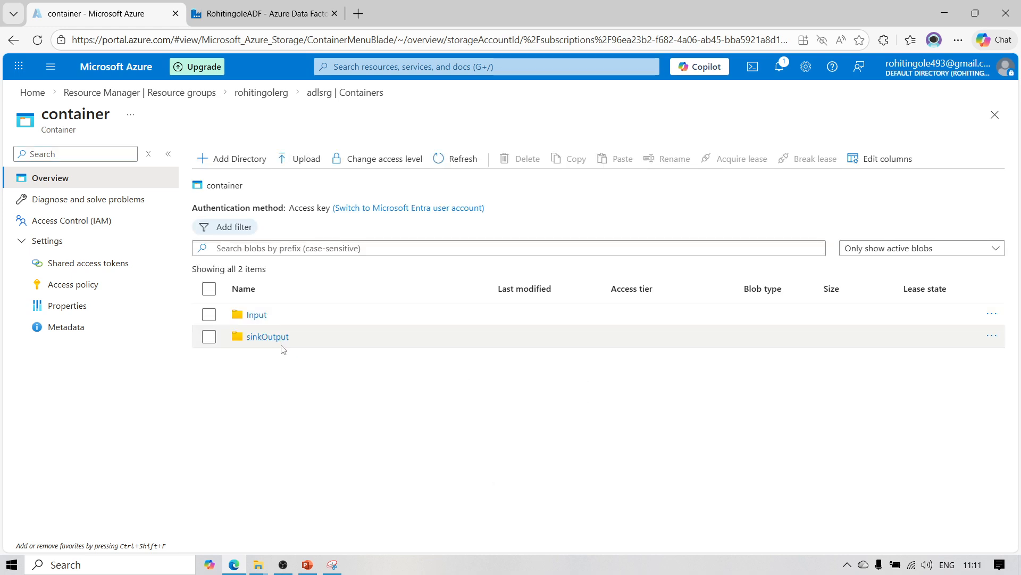
click(276, 343)
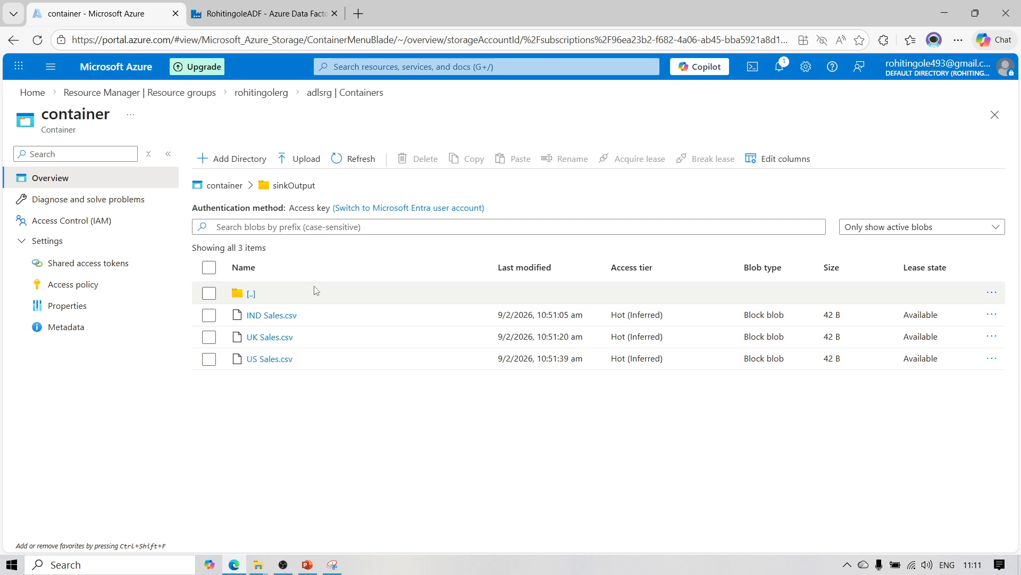
- In Azure Data Factory, create a new pipeline in the DELETEFILES folder and name it DeletefilesPipeline
click(253, 6)
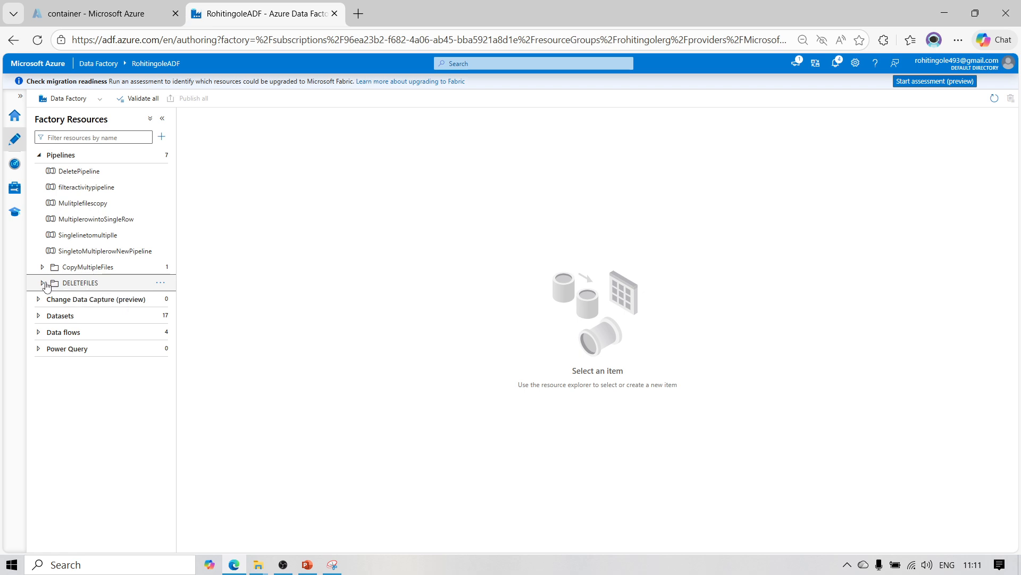
click(160, 282)
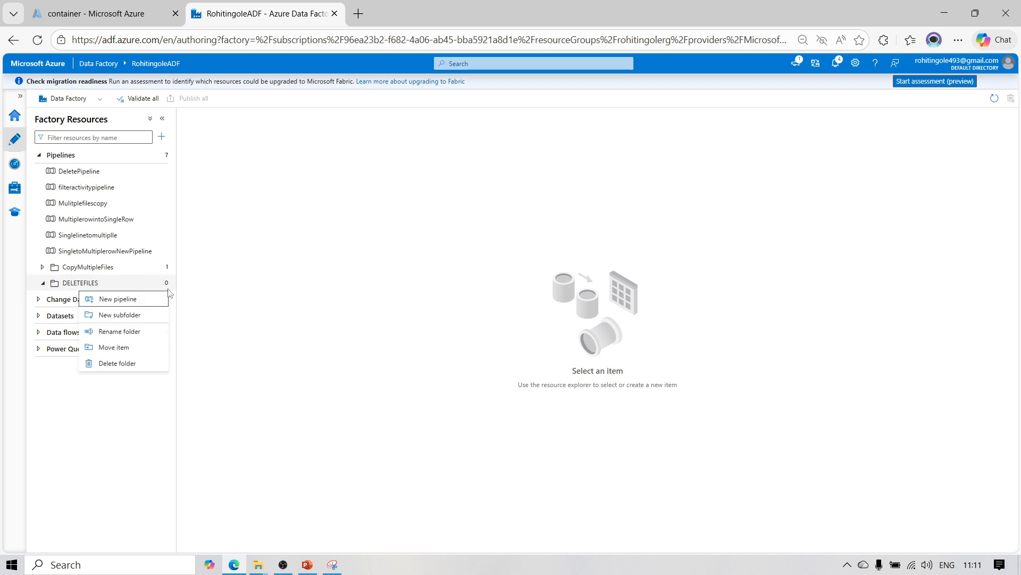
click(141, 301)
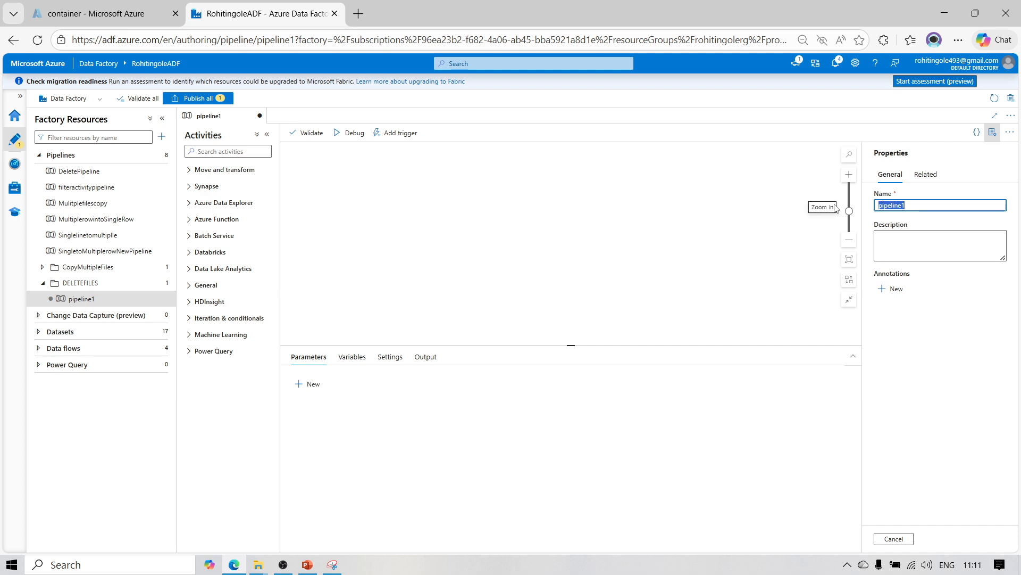
text(DeletefilesP)
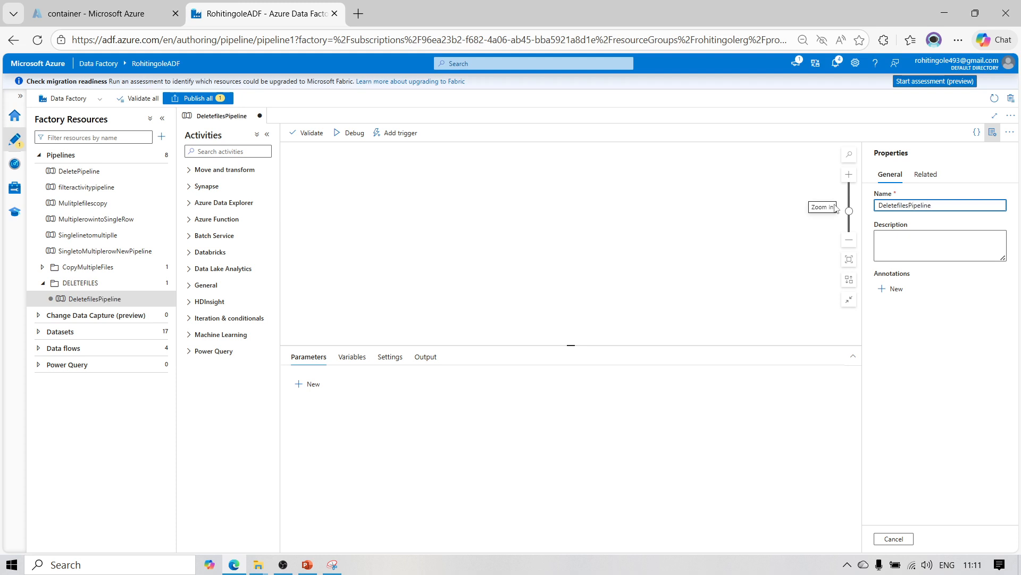
key(ctrl+plus)
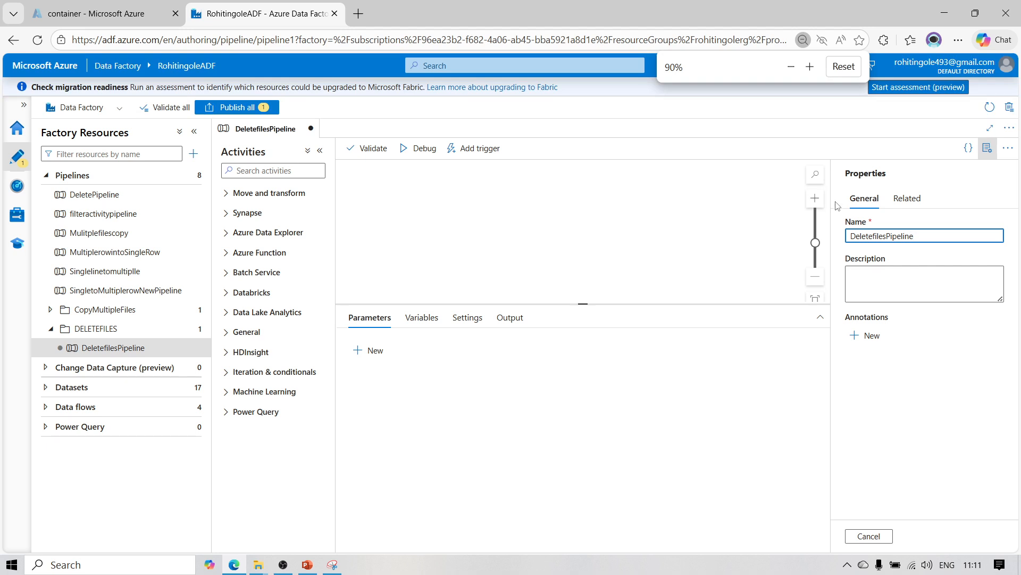
click(622, 218)
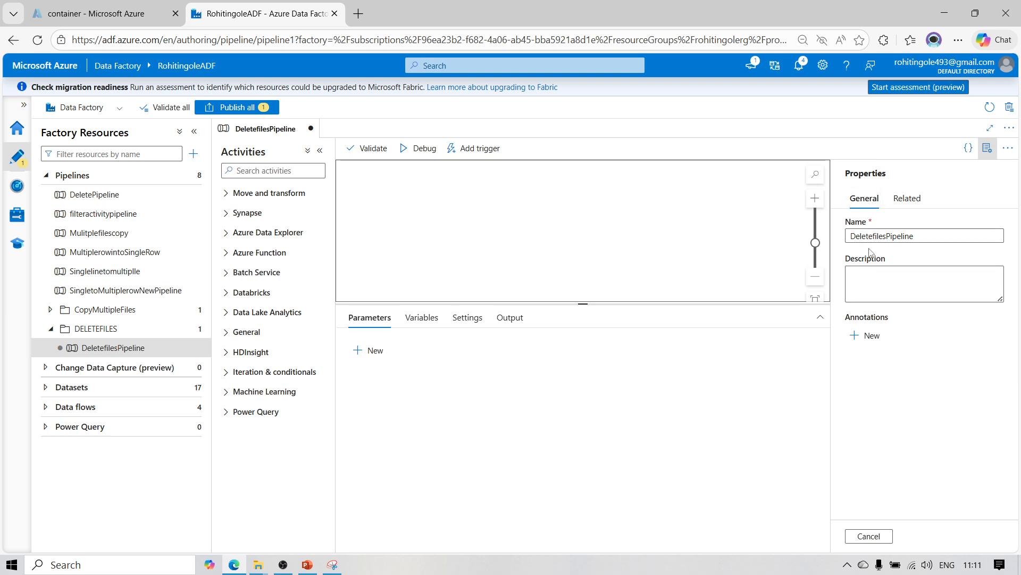
- Hide the pipeline properties, find the Get Metadata activity by searching for Get, and add it to the DeletefilesPipeline canvas
click(908, 209)
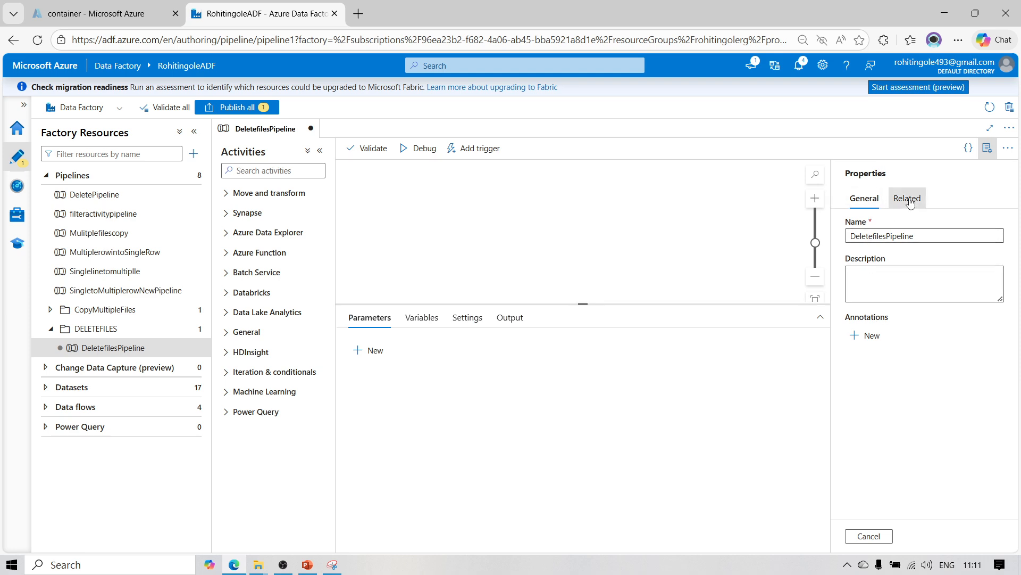
click(874, 205)
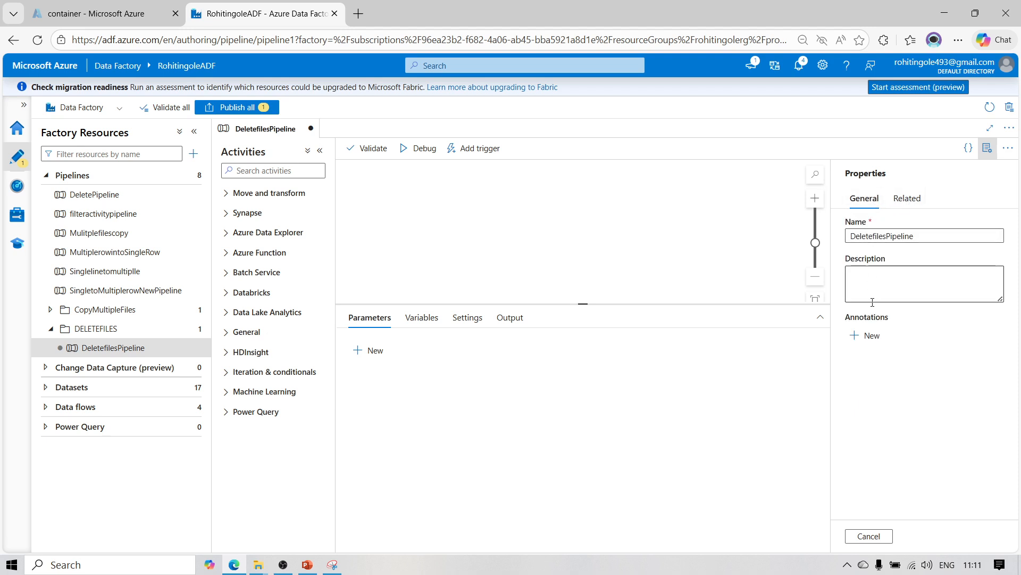
click(988, 150)
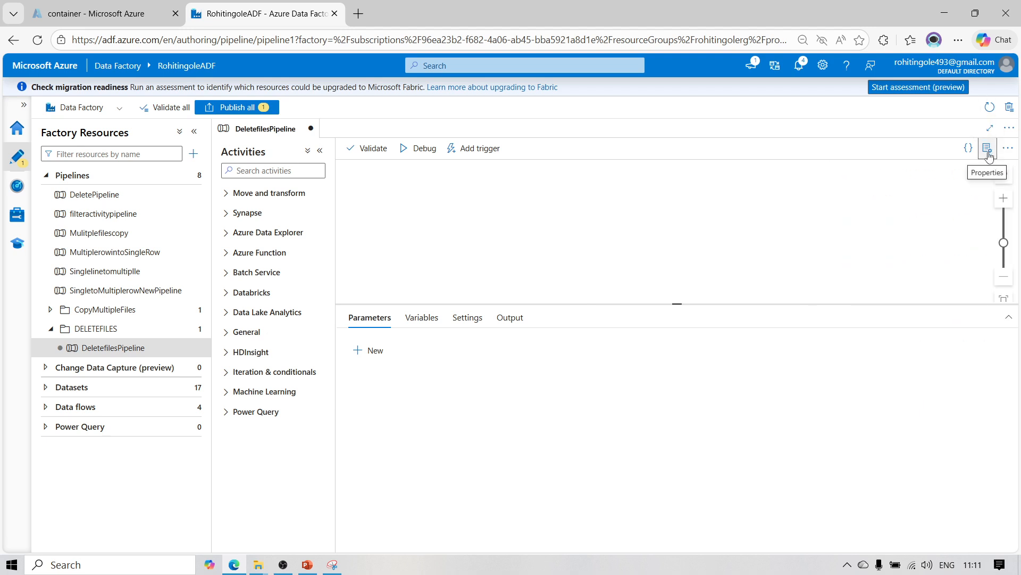
click(250, 169)
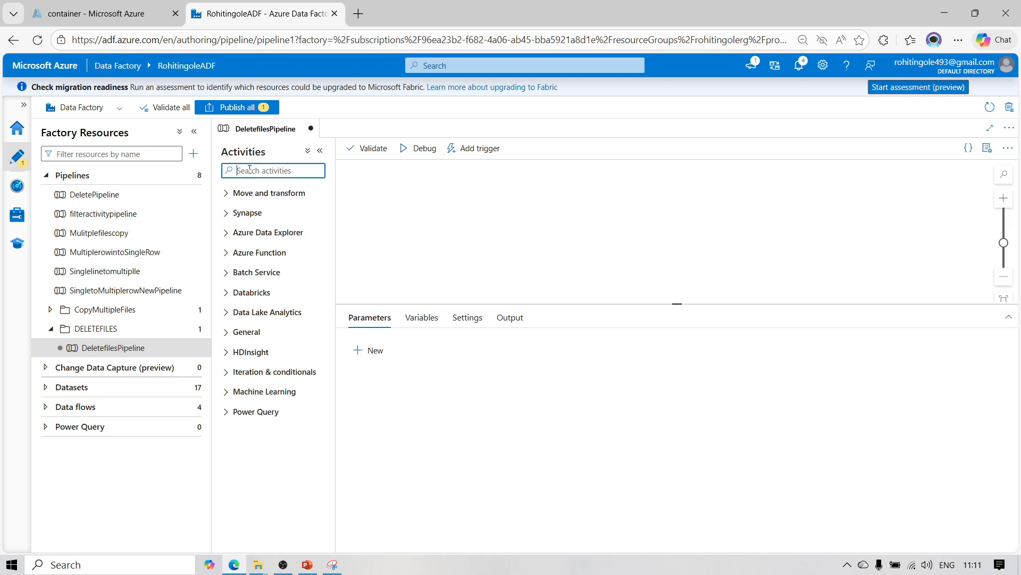
text(Ge)
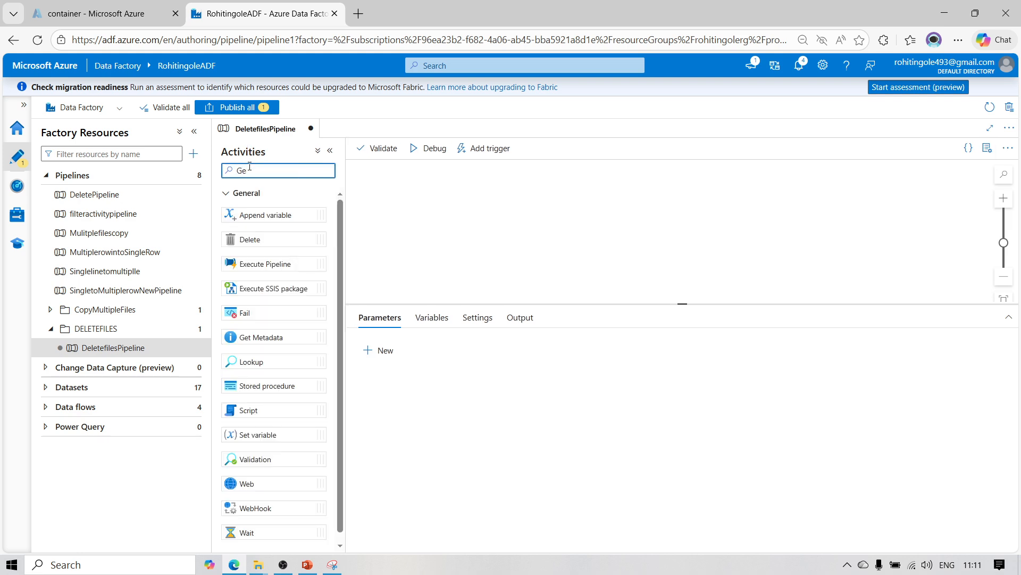
text(t)
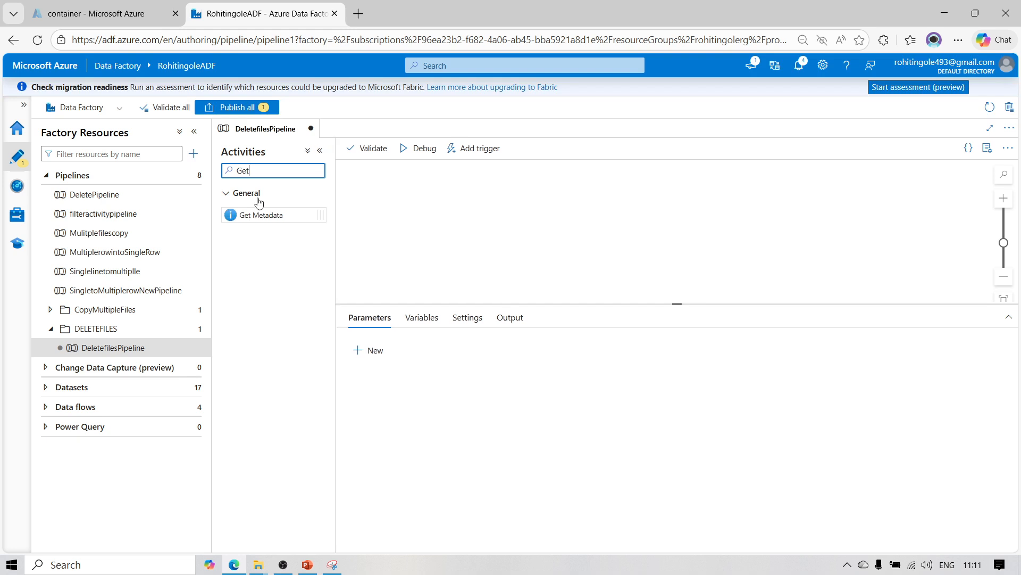
drag(261, 215, 421, 204)
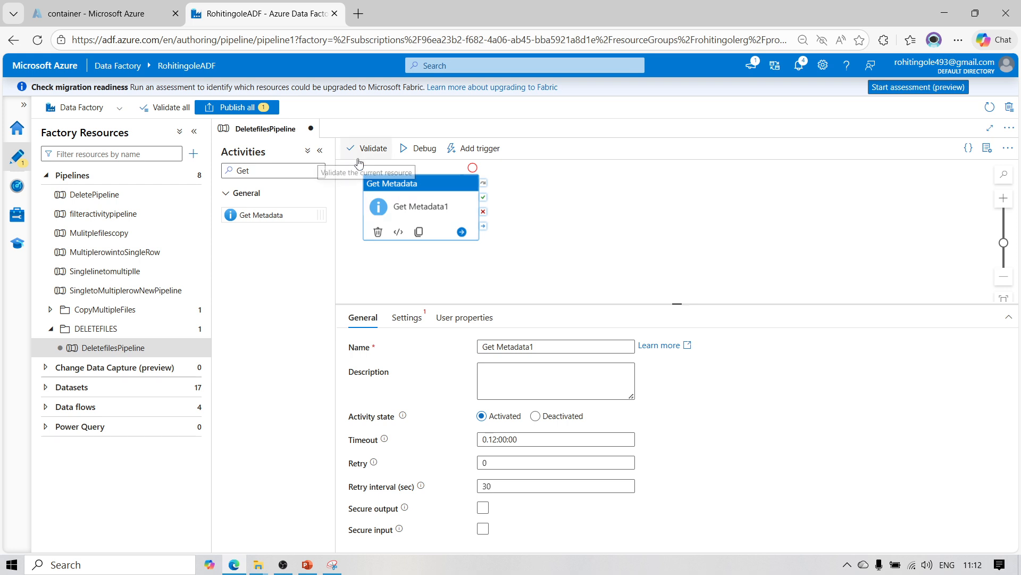
- After checking the files in sinkOutput, start a new Azure Blob Storage dataset in DelimitedText format for the Get Metadata activity
click(119, 14)
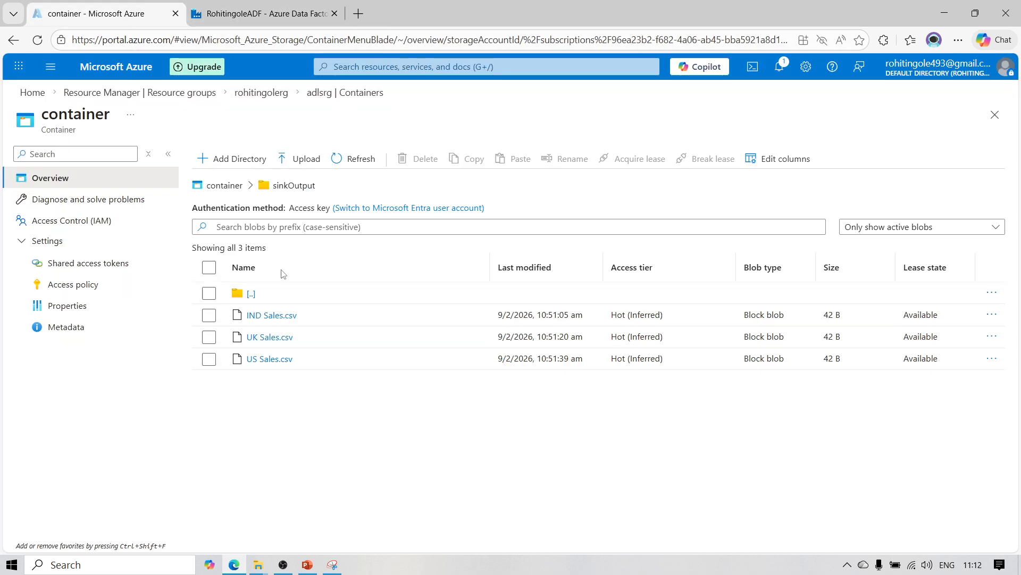
click(283, 9)
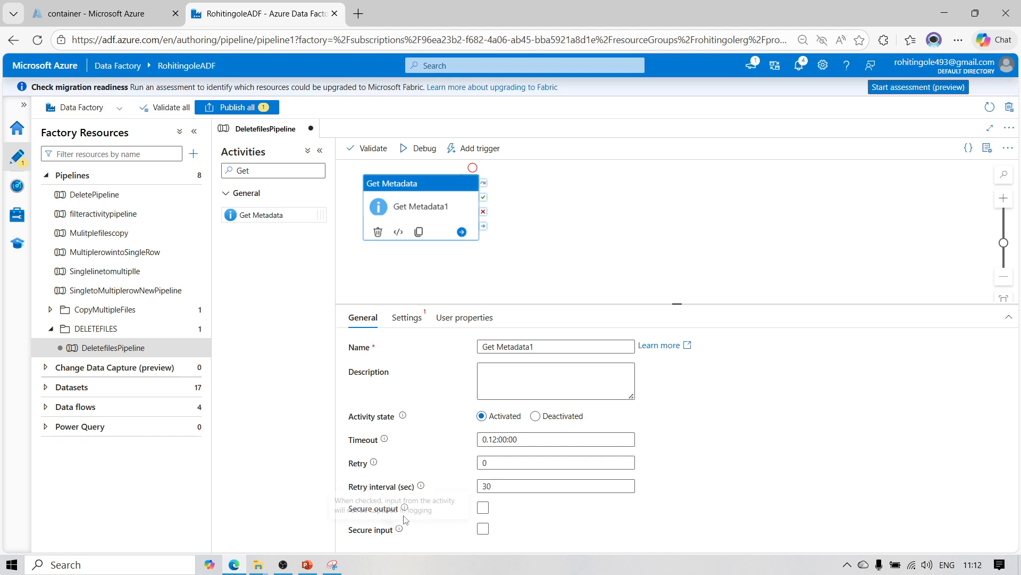
click(407, 317)
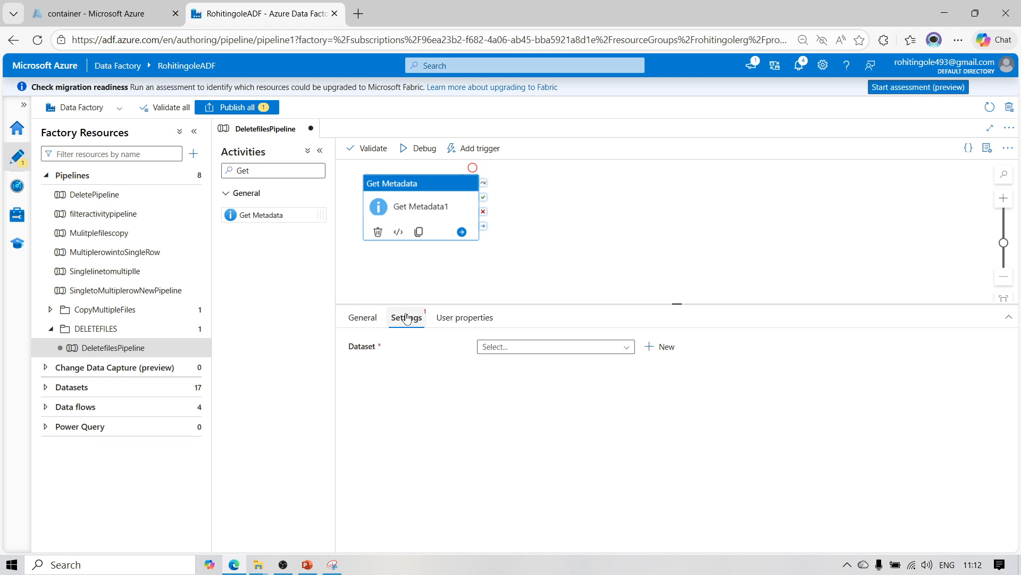
click(659, 347)
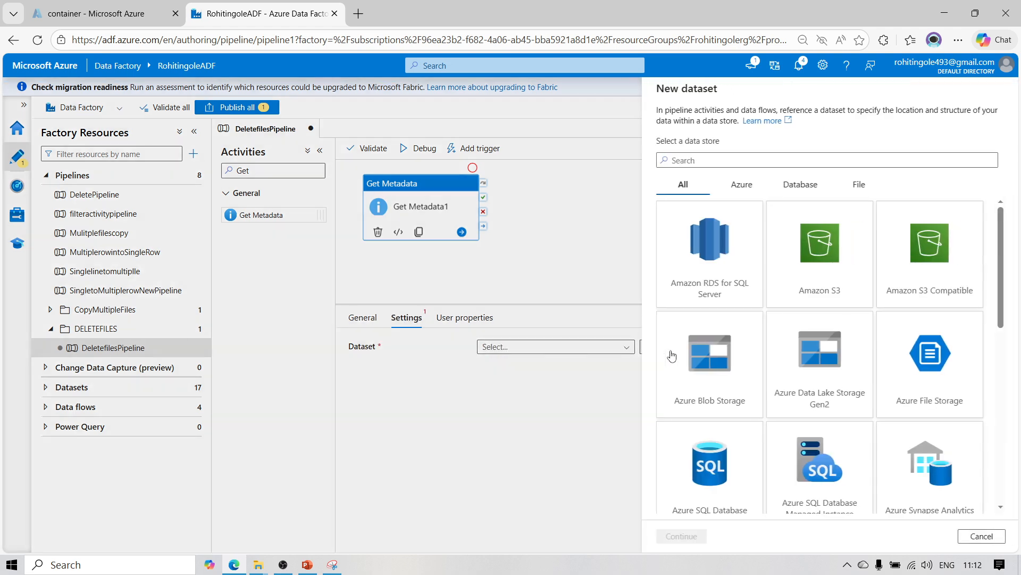
click(697, 389)
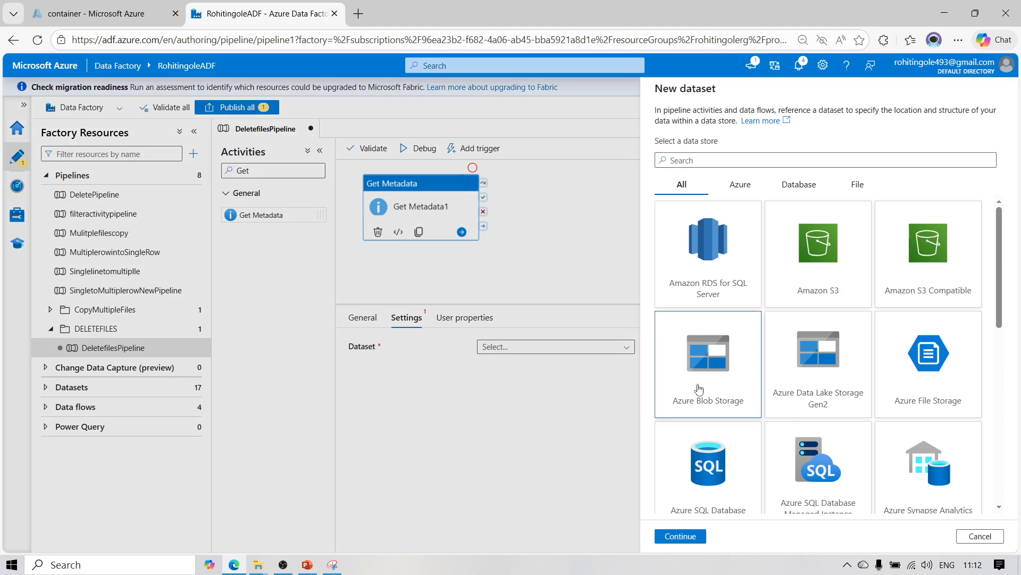
click(680, 536)
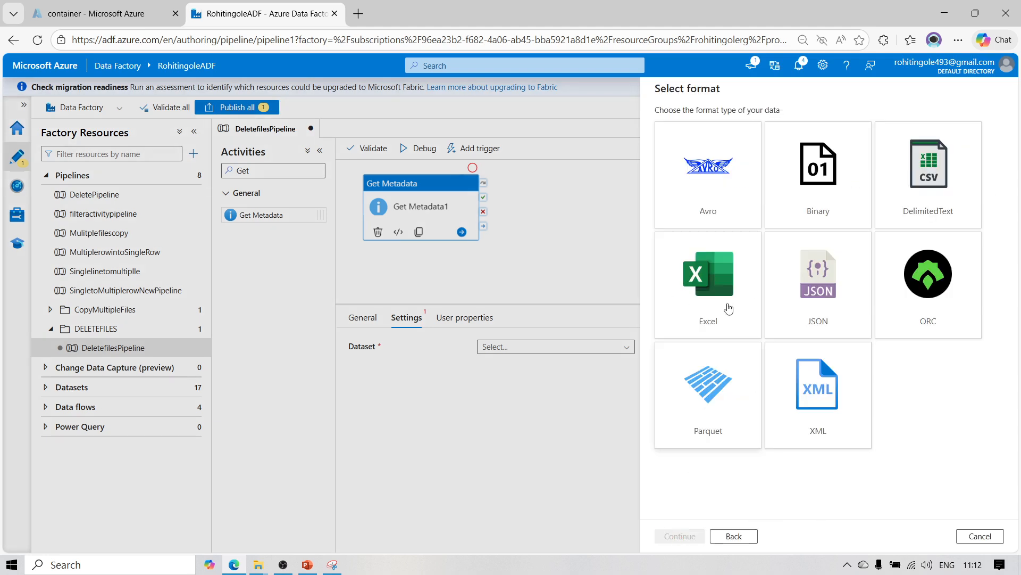
click(924, 203)
click(680, 536)
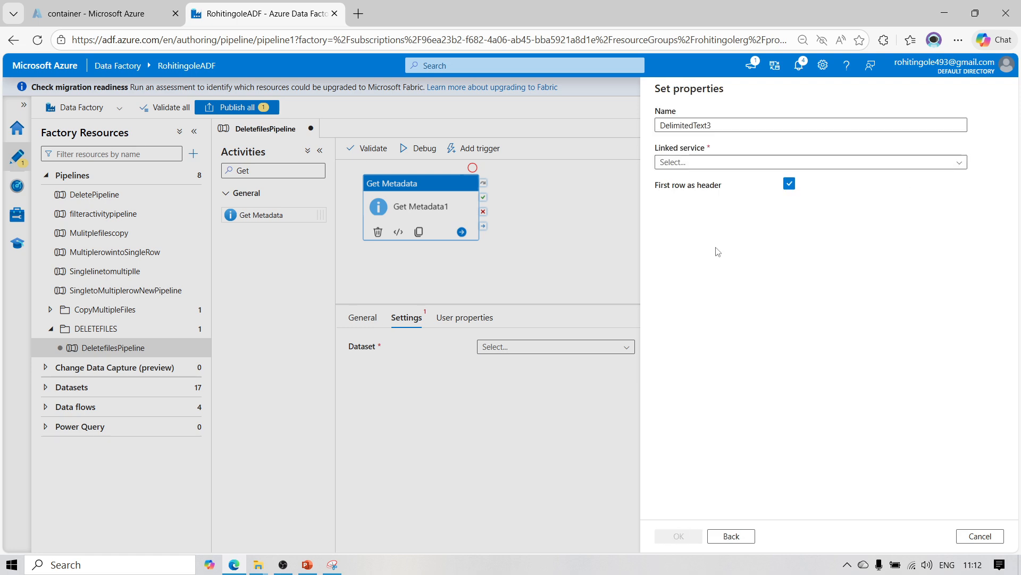
- Name the new dataset DelteGetmetadataset and select Adlsls as its linked service
double_click(720, 123)
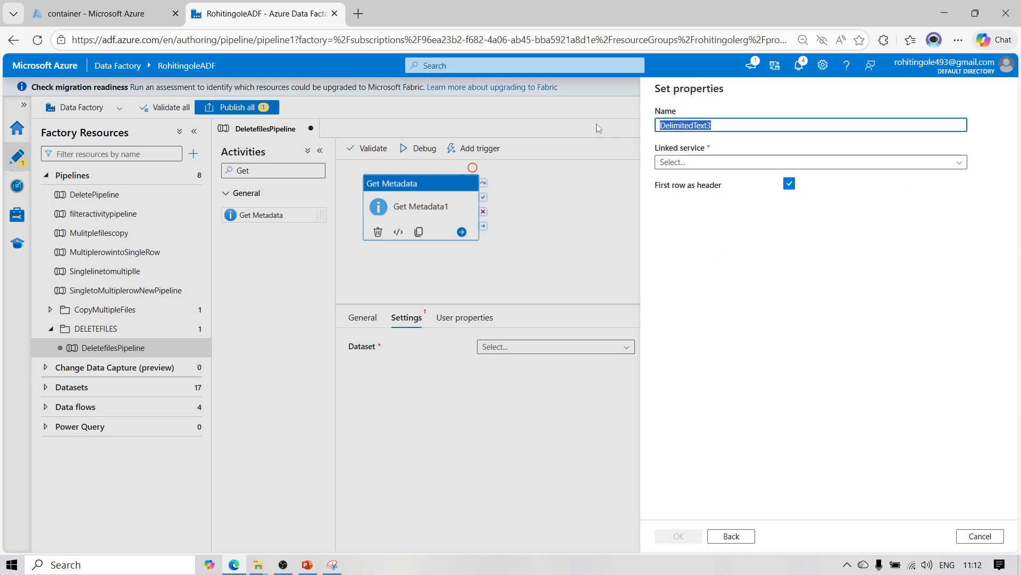
text(Delte)
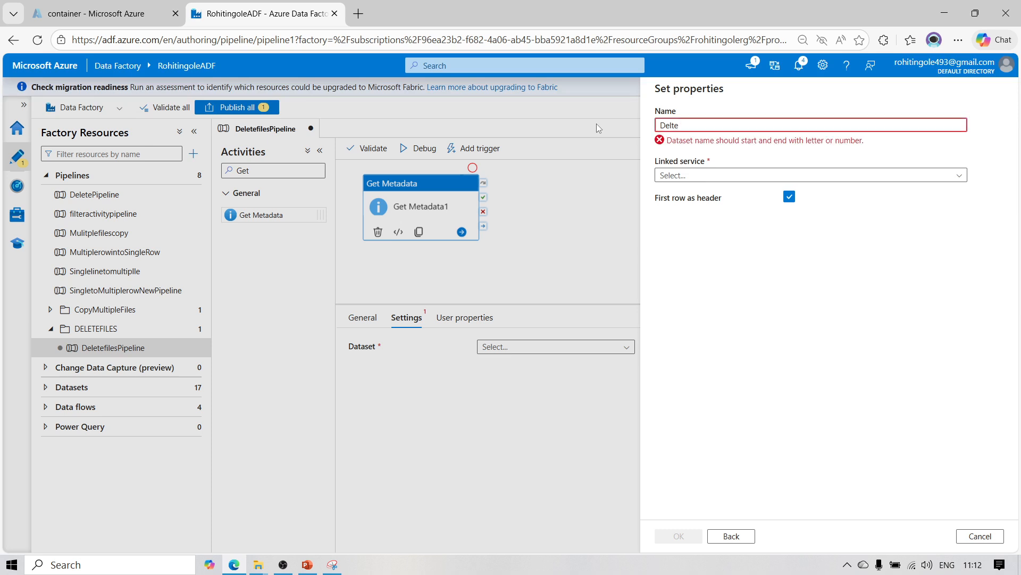
key(BackSpace)
text(Ge)
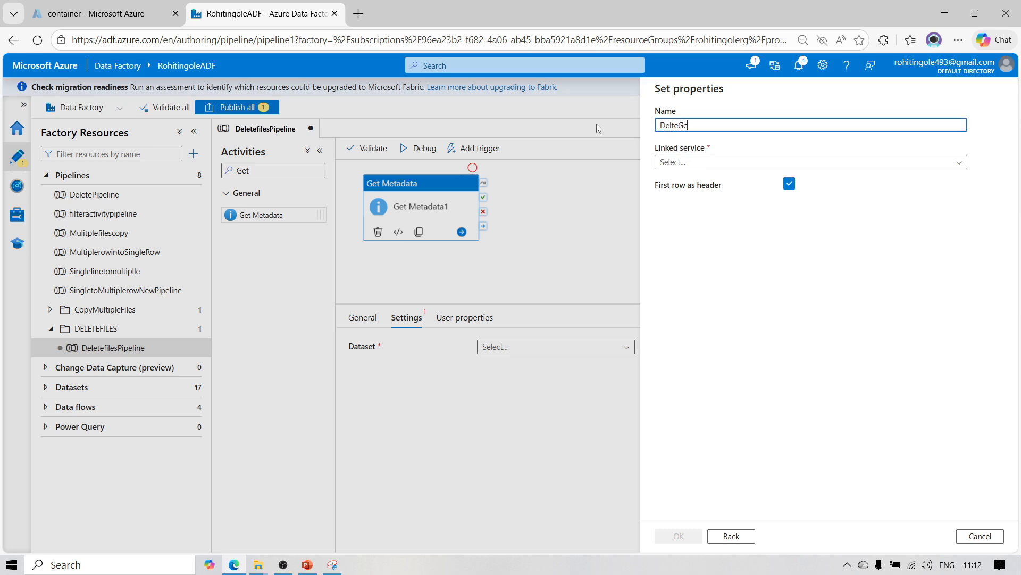
text(tmetadata)
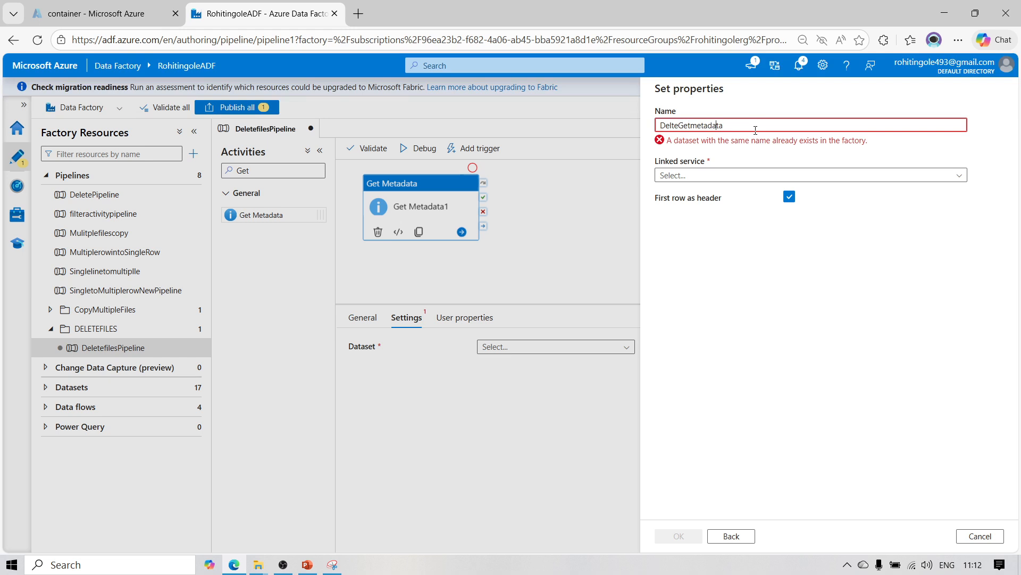
text(t)
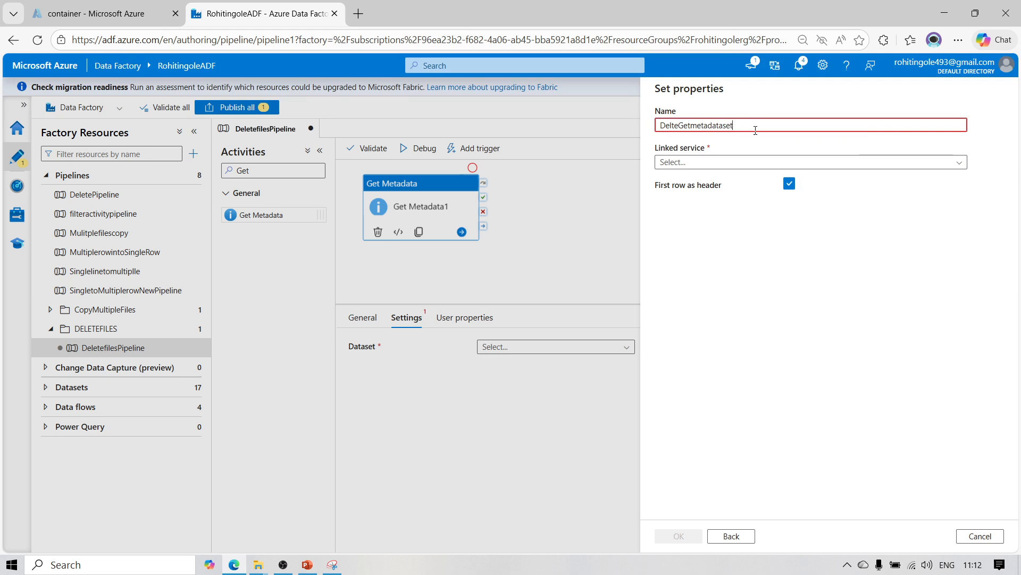
click(685, 163)
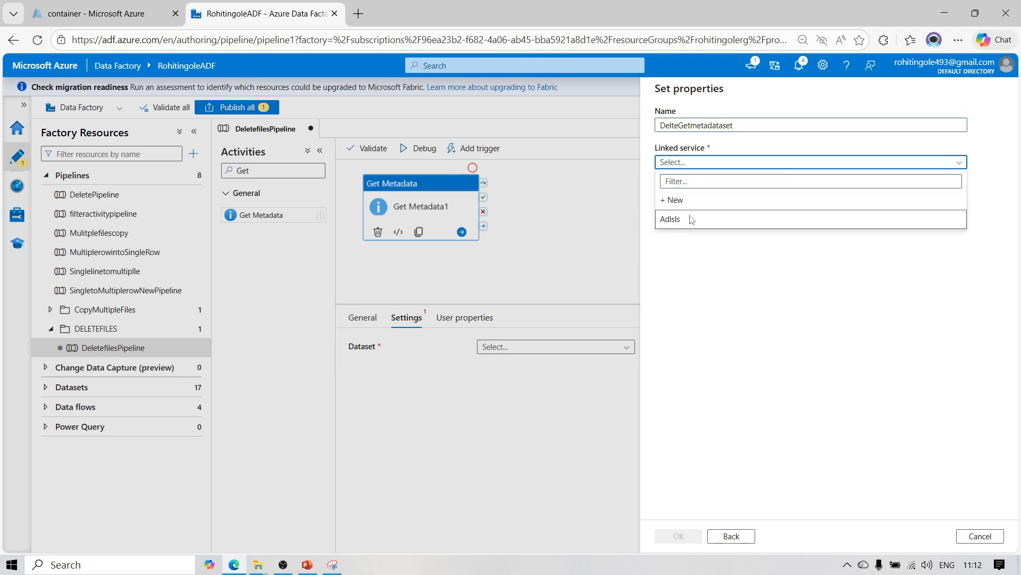
click(669, 219)
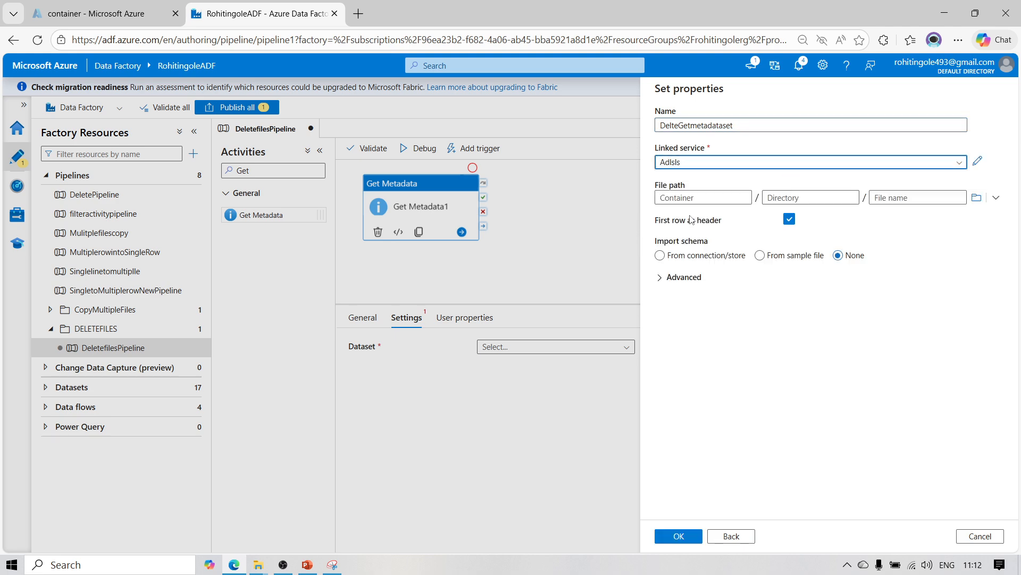
- Set the dataset's file path to the sinkOutput folder in container, set schema import to None, and create the dataset
click(976, 198)
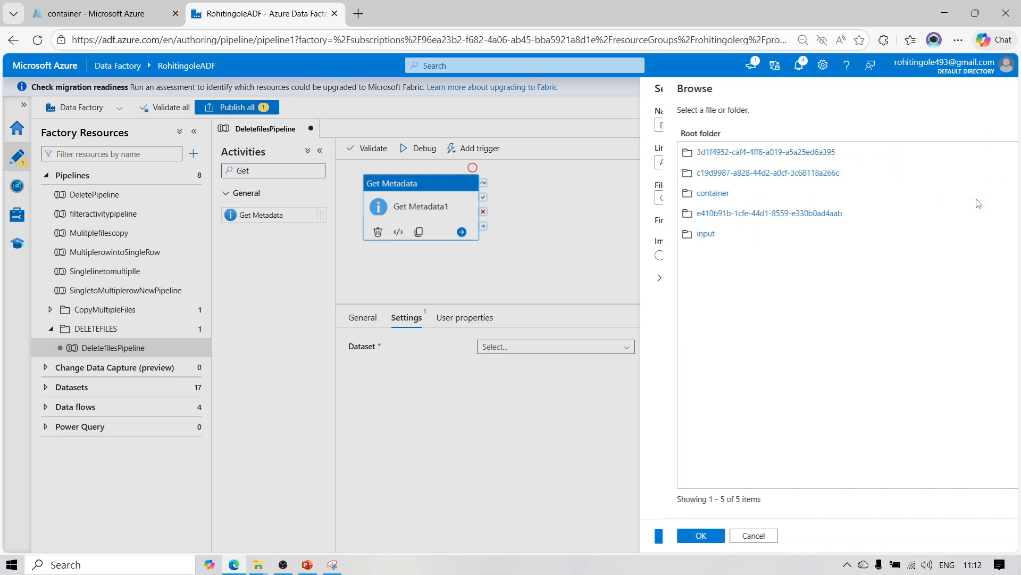
click(691, 194)
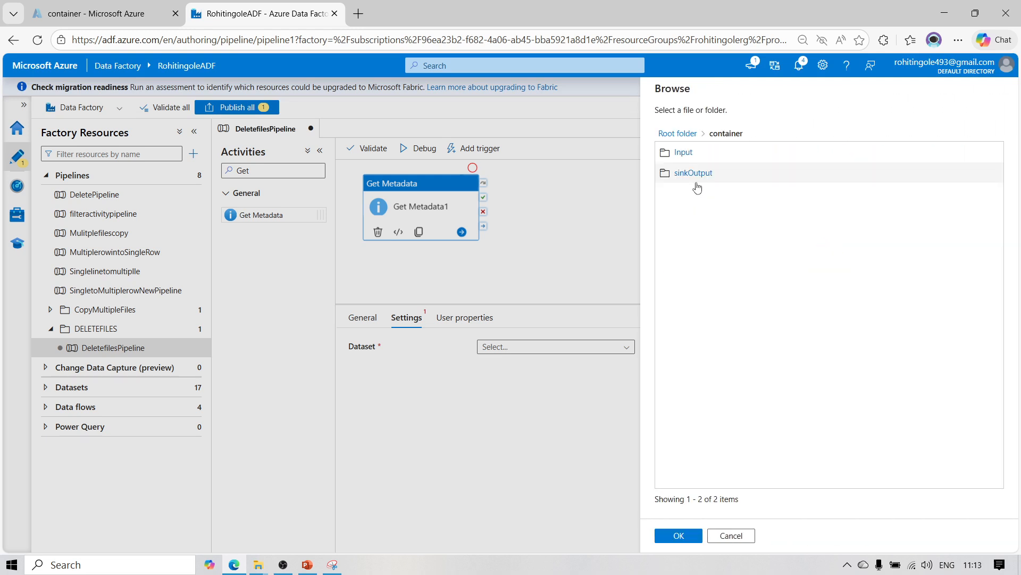
click(692, 175)
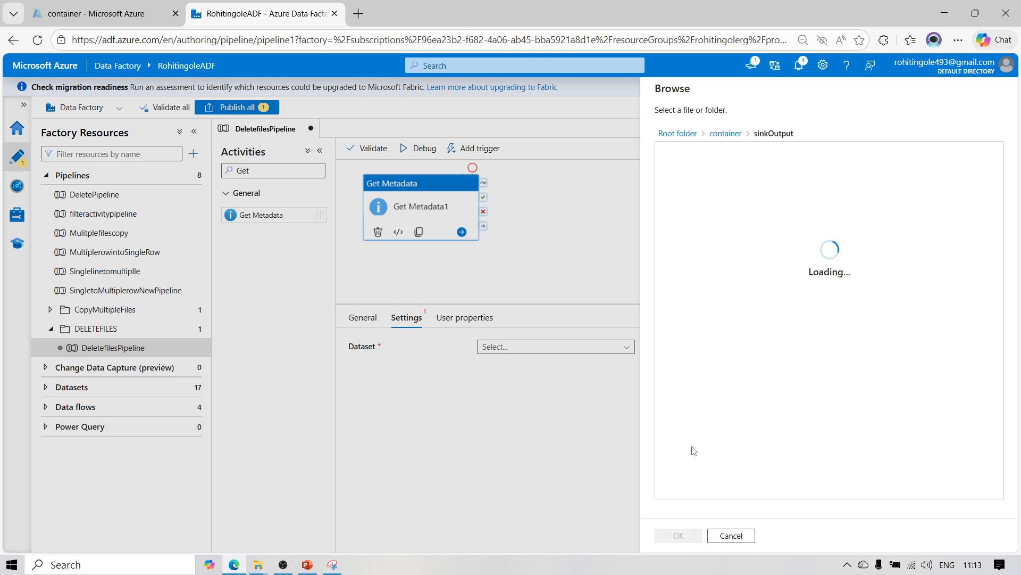
click(678, 536)
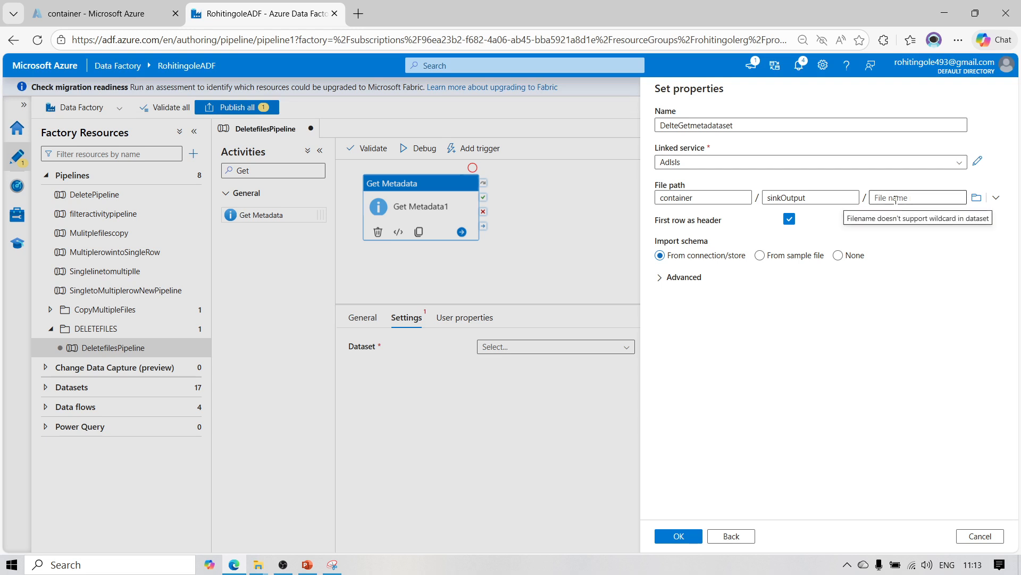
click(841, 255)
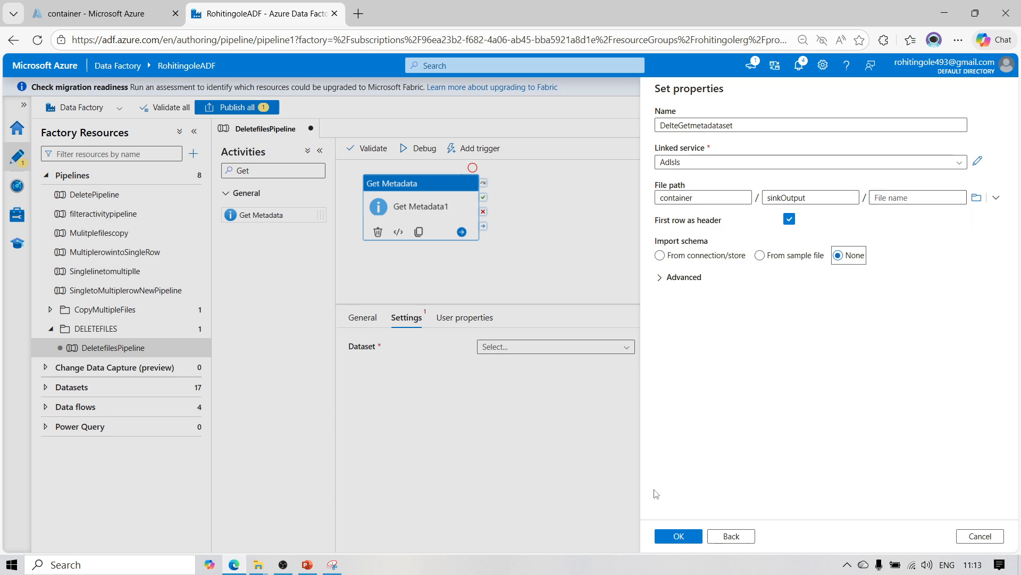
click(679, 536)
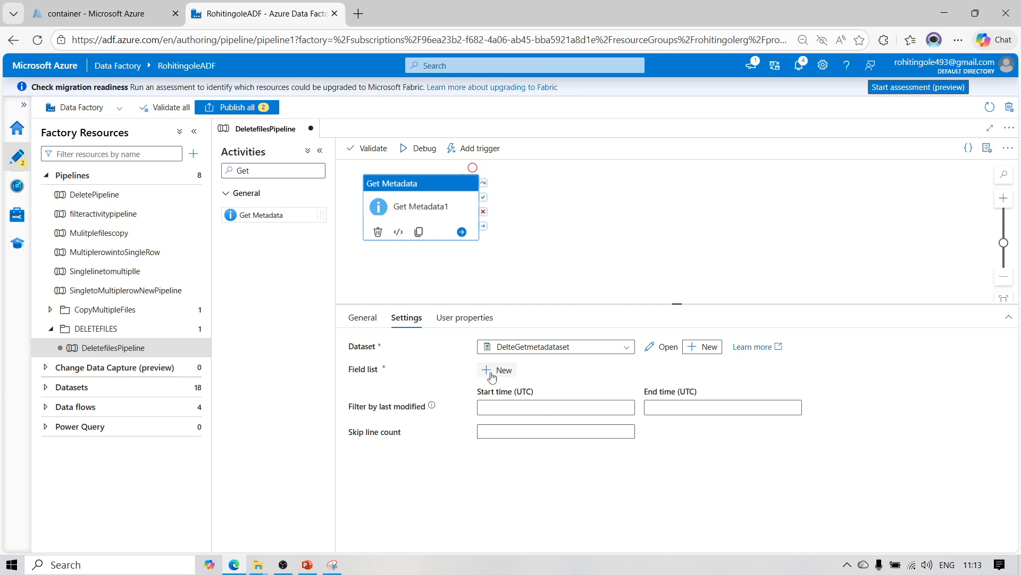
- Add a Child items argument to the Get Metadata activity's field list
click(495, 371)
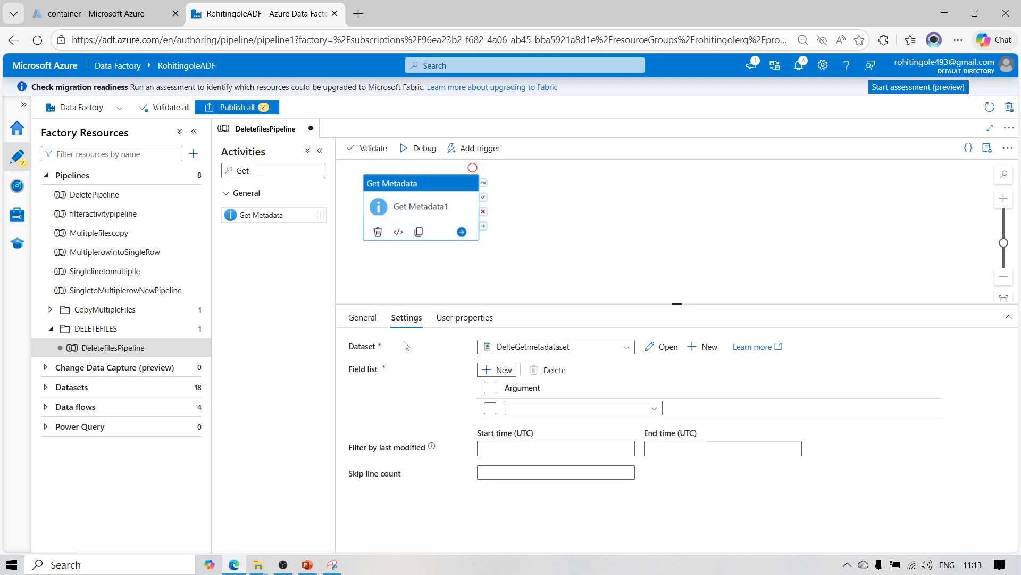
click(519, 408)
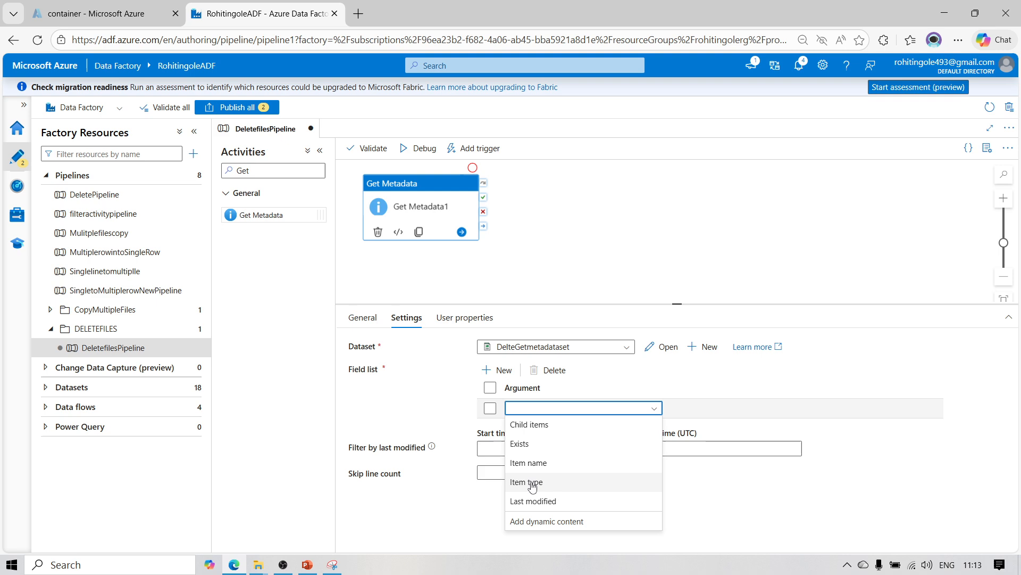
click(543, 425)
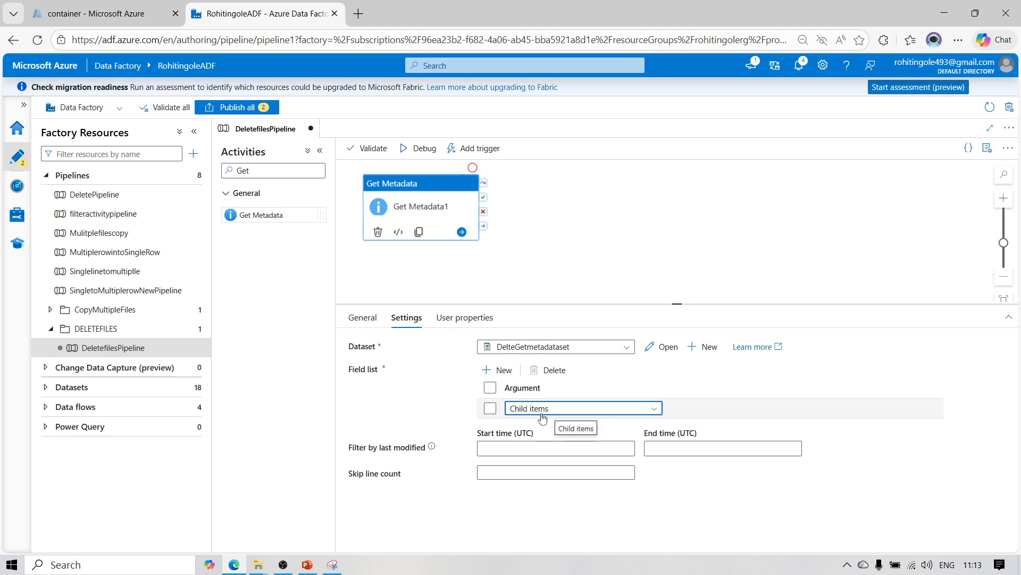
- Run DeletefilesPipeline in debug mode and refresh the run status of the Get Metadata activity
click(421, 158)
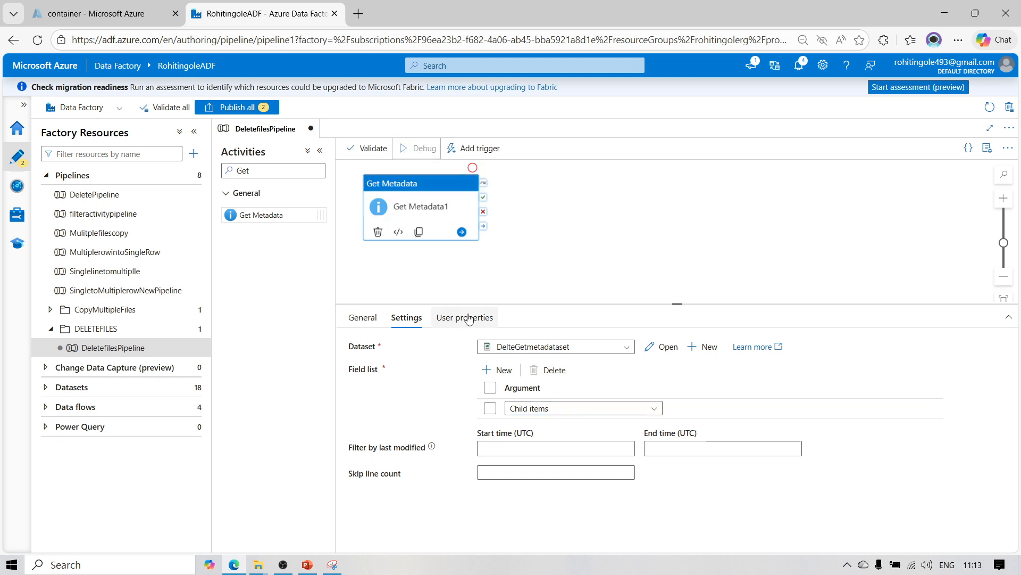
click(481, 294)
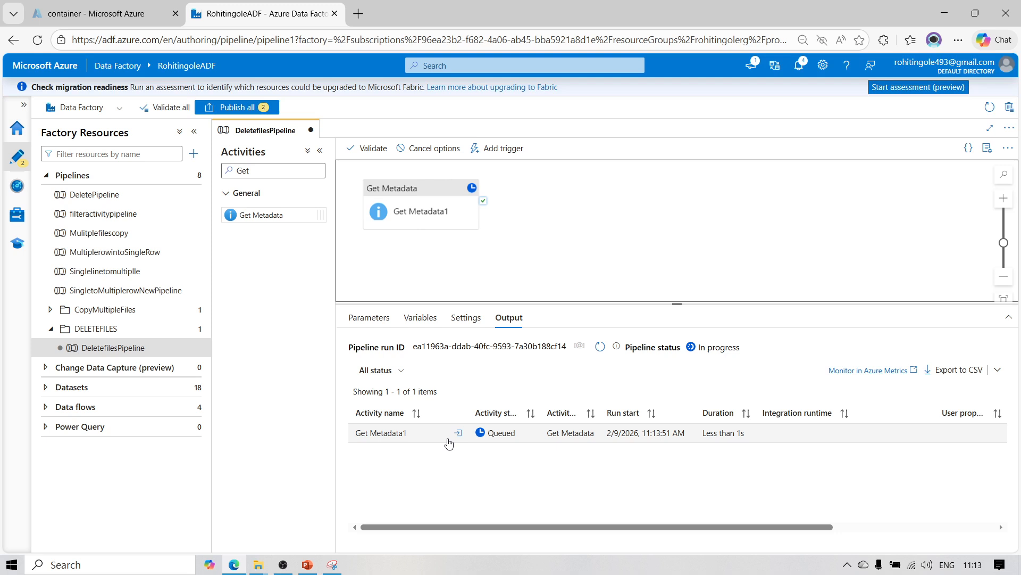
click(600, 352)
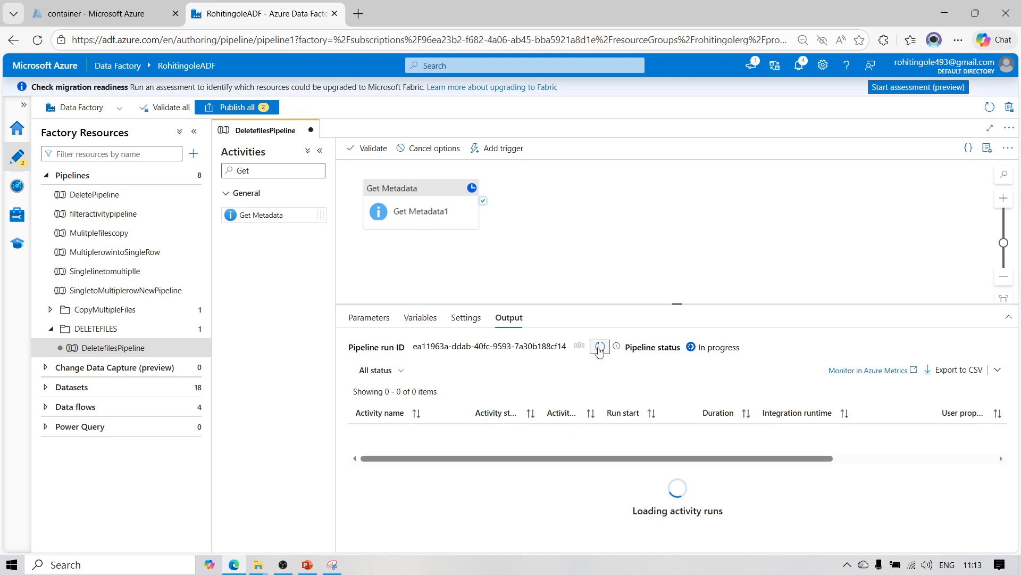
mouse_move(431, 434)
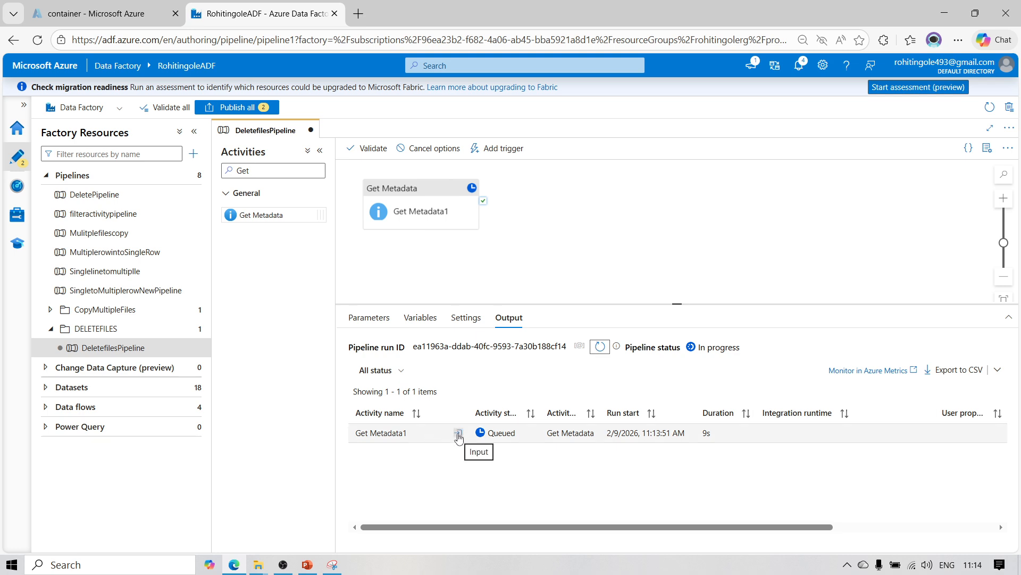
click(600, 348)
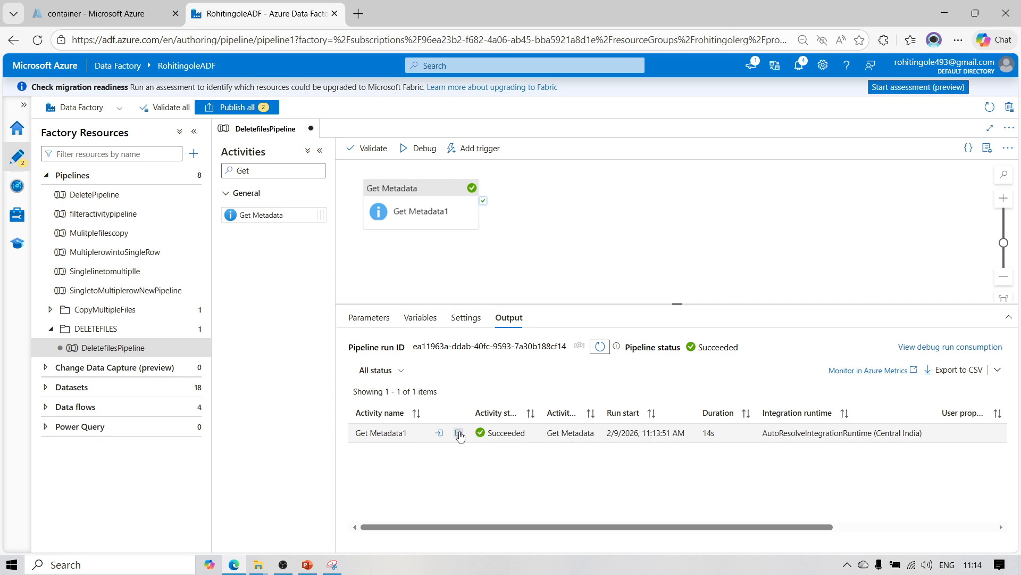
- Examine the child items listed in the Get Metadata activity's run output, and close the output
click(458, 433)
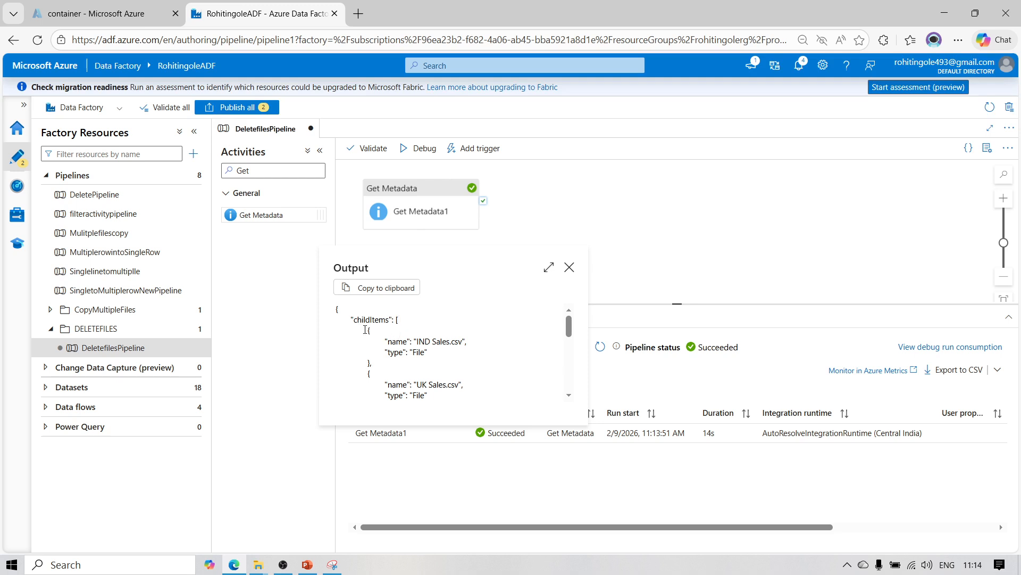
drag(365, 329, 409, 365)
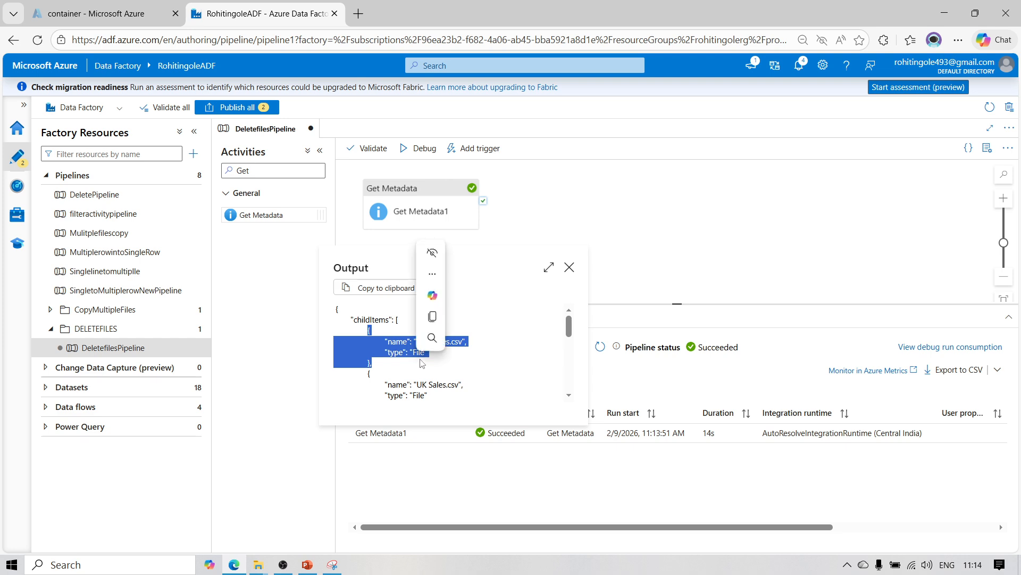
mouse_move(432, 340)
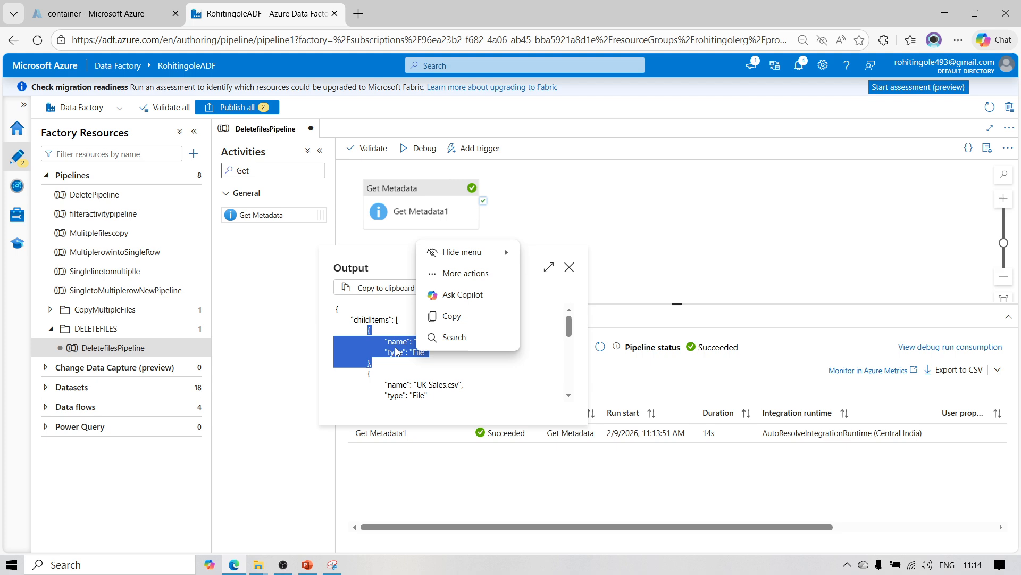
click(540, 374)
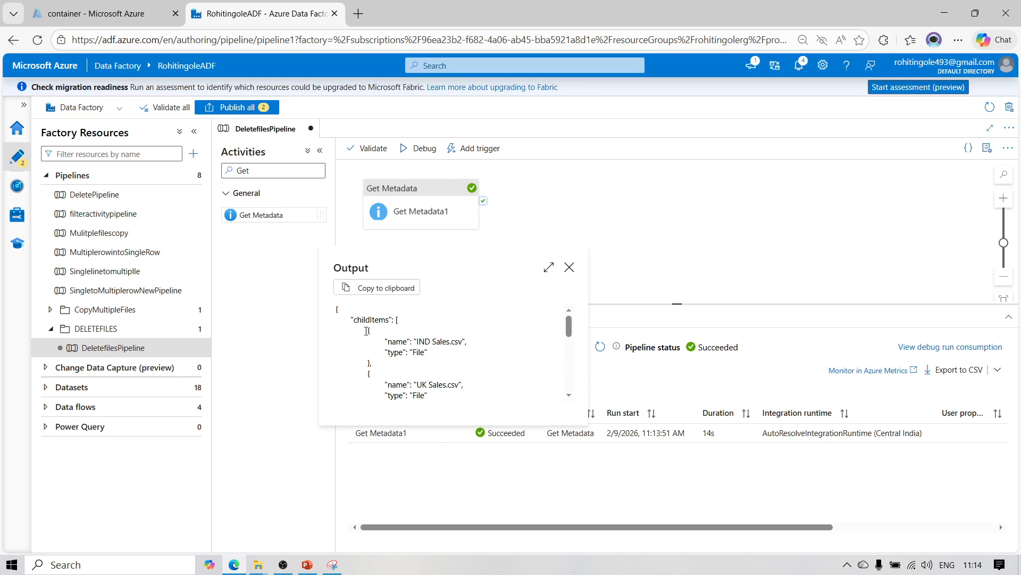
drag(366, 330, 400, 365)
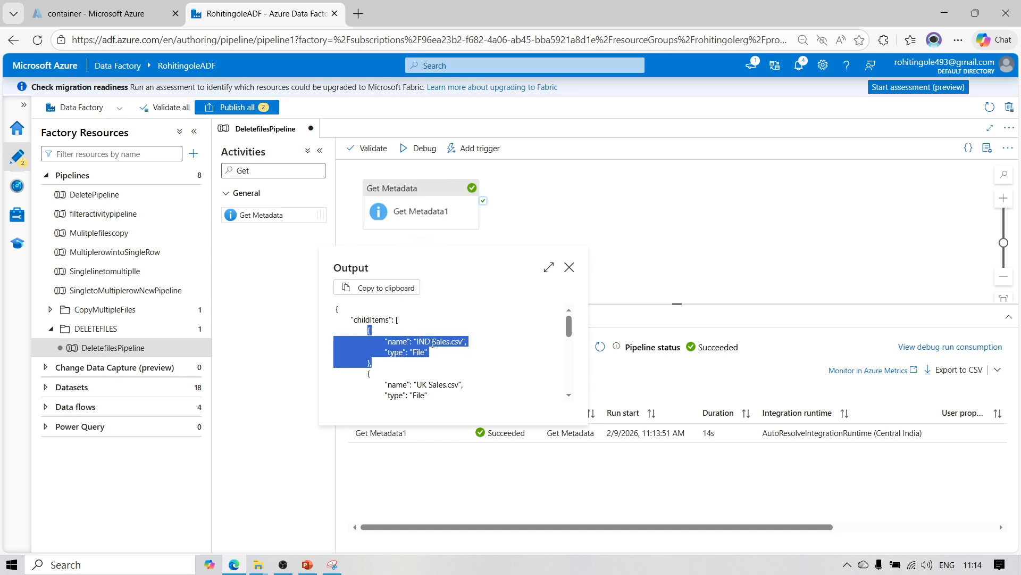
scroll(501, 364, down, 1)
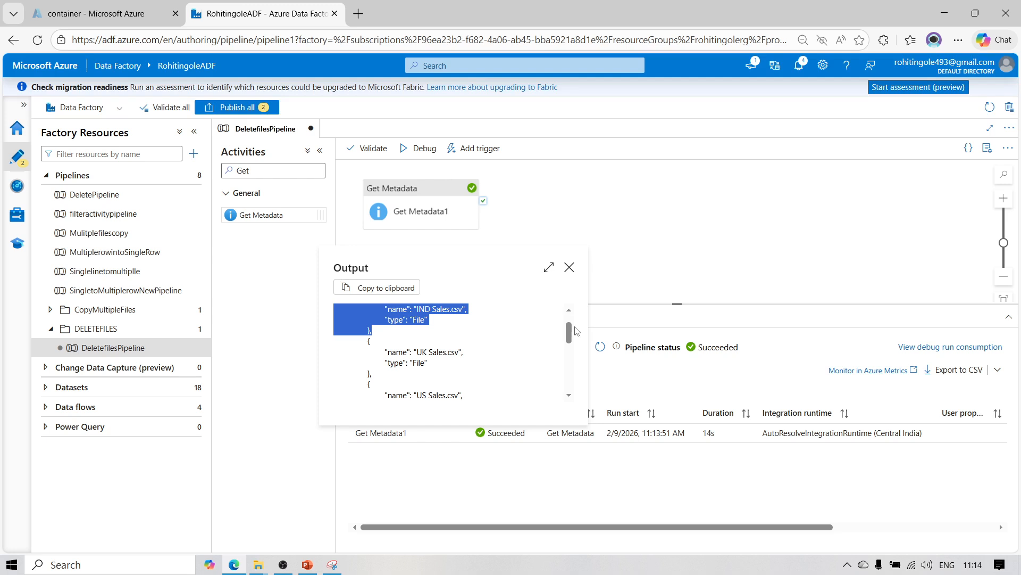
mouse_move(569, 338)
mouse_down()
mouse_move(569, 383)
mouse_move(570, 328)
mouse_up()
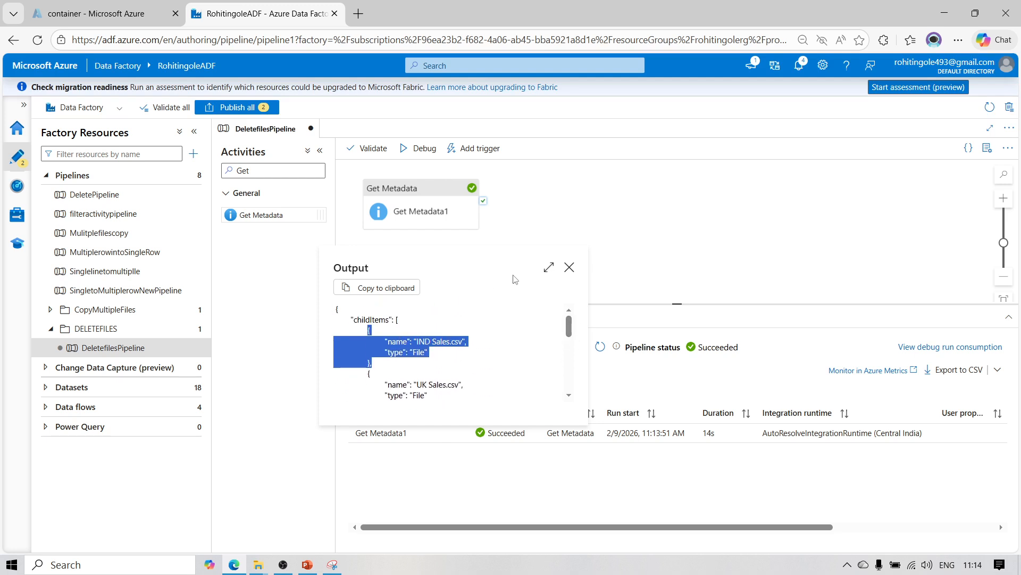
click(573, 272)
click(569, 268)
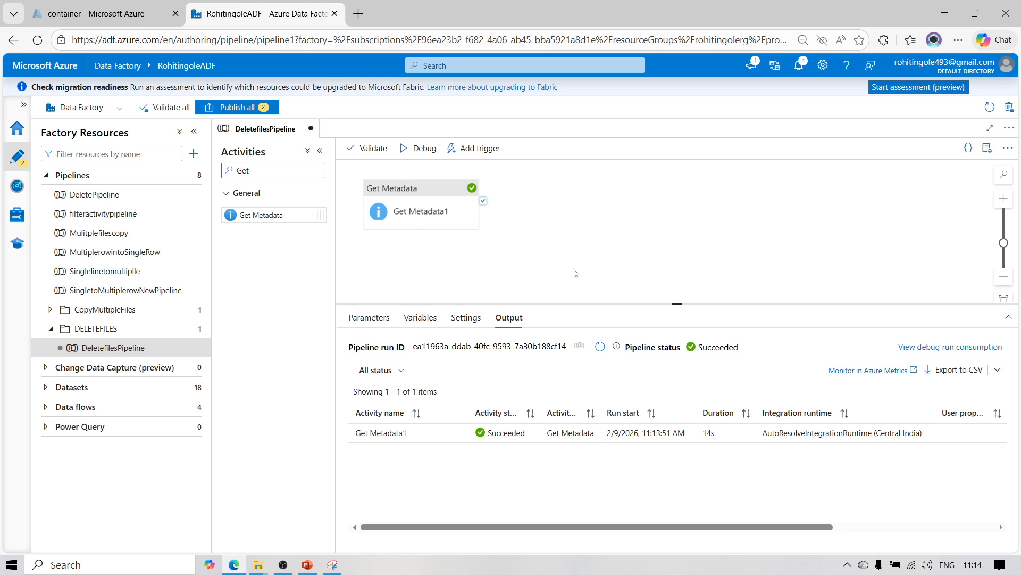
- Add a ForEach activity to the pipeline and connect it to the success output of the Get Metadata activity
click(436, 200)
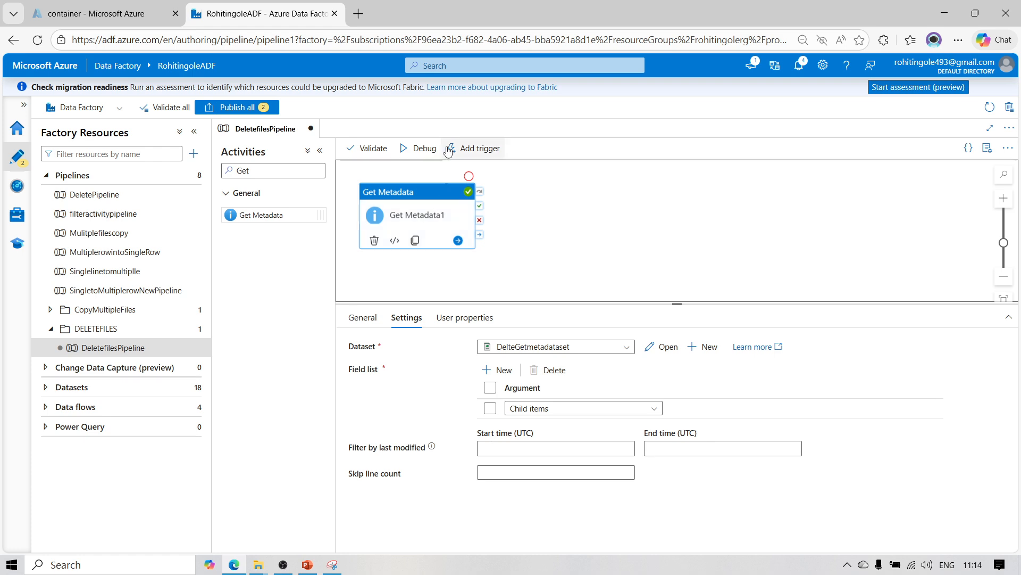
click(258, 171)
key(BackSpace)
key(BackSpace)
key(BackSpace)
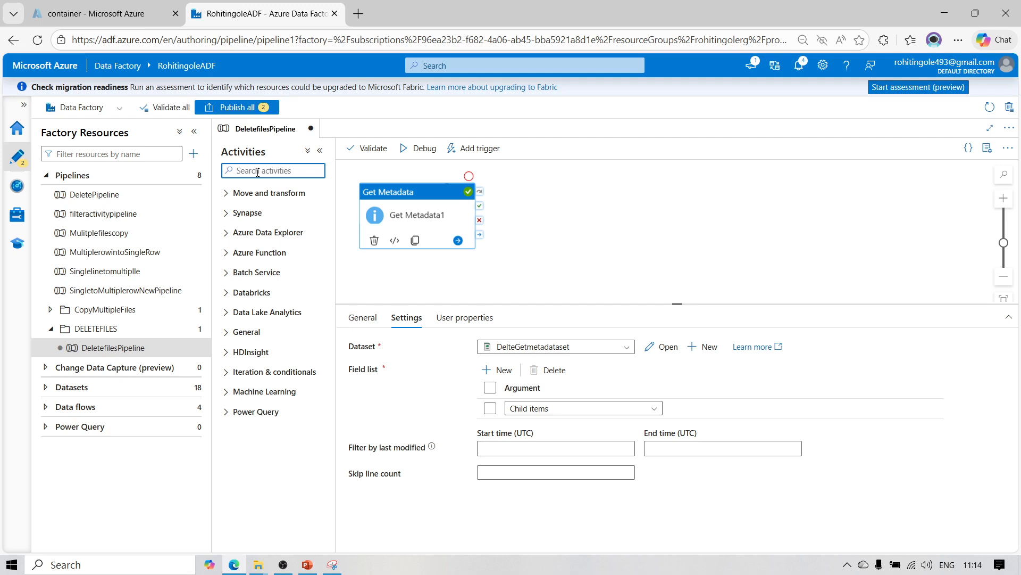
text(for)
drag(253, 282, 576, 208)
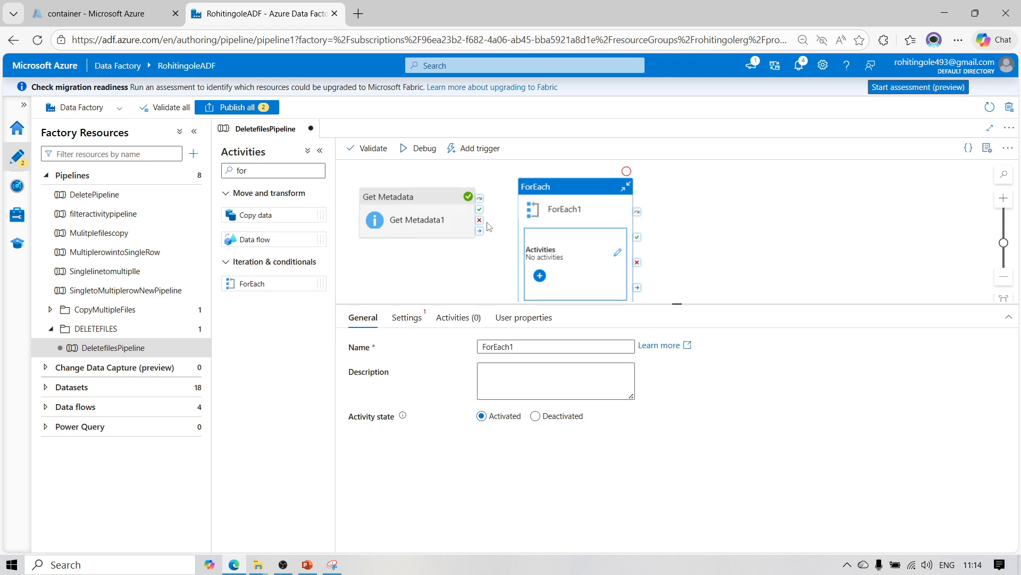
drag(481, 209, 524, 259)
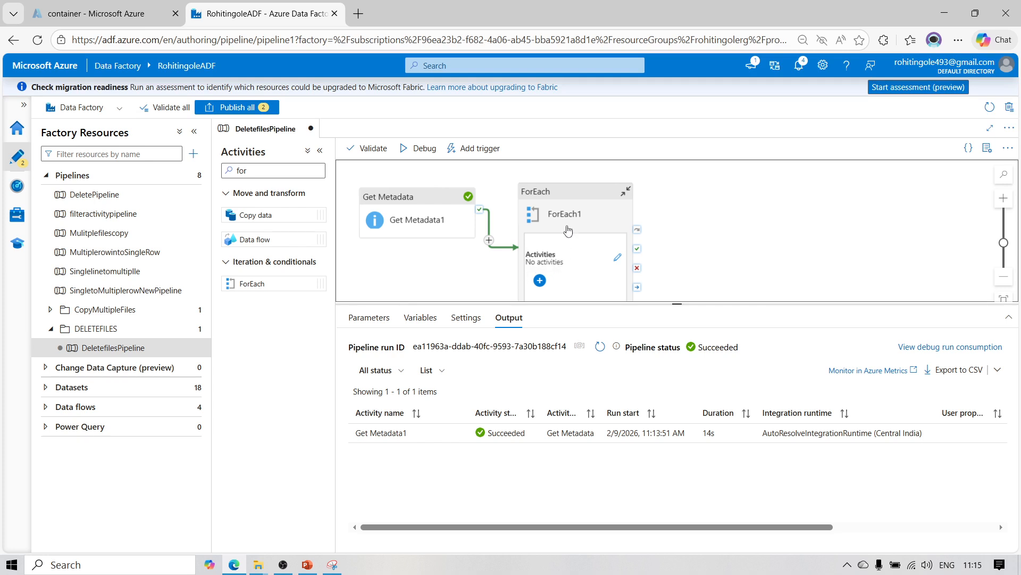
click(564, 187)
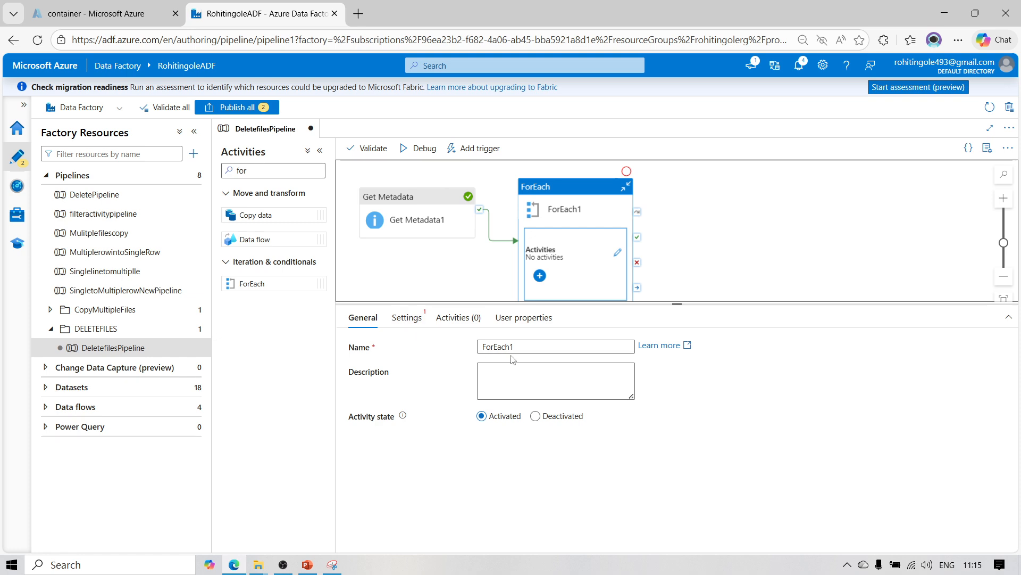
click(408, 319)
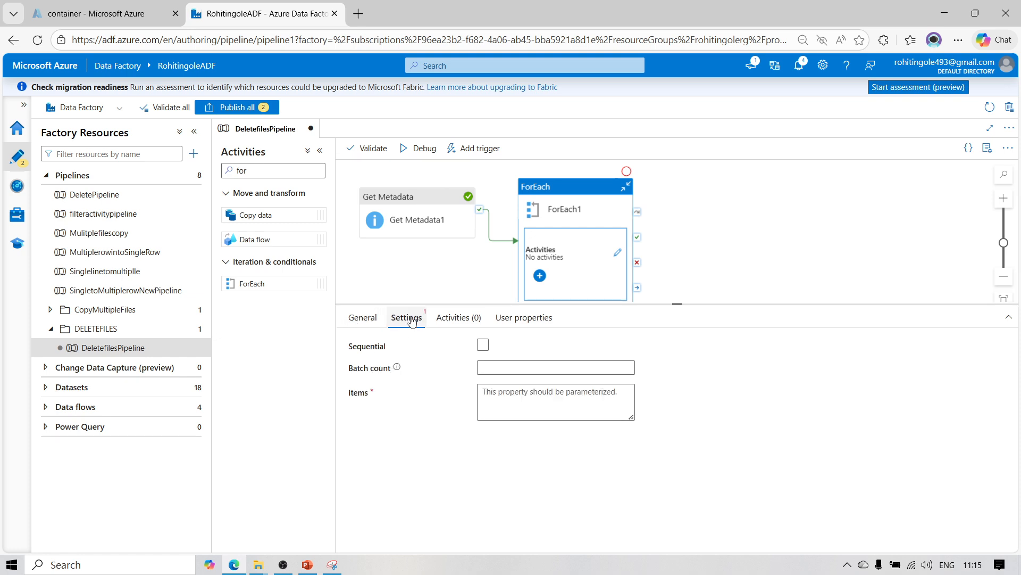
click(483, 345)
click(511, 378)
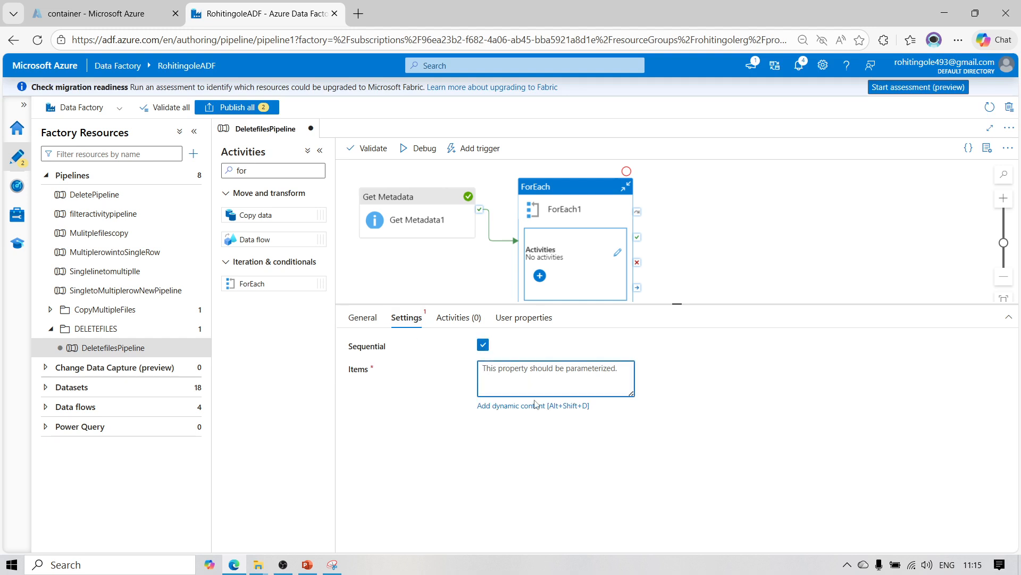
click(535, 406)
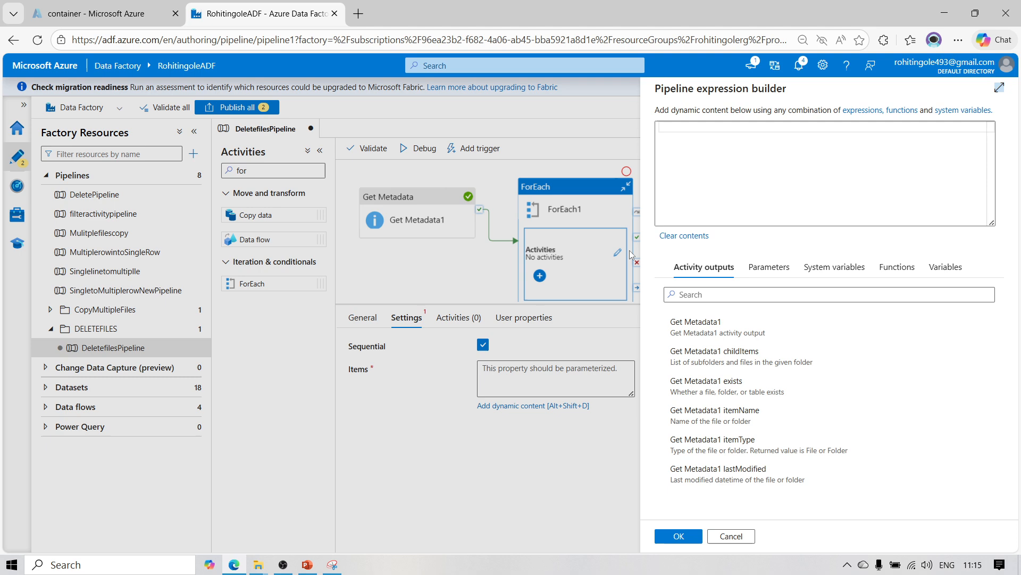
click(712, 355)
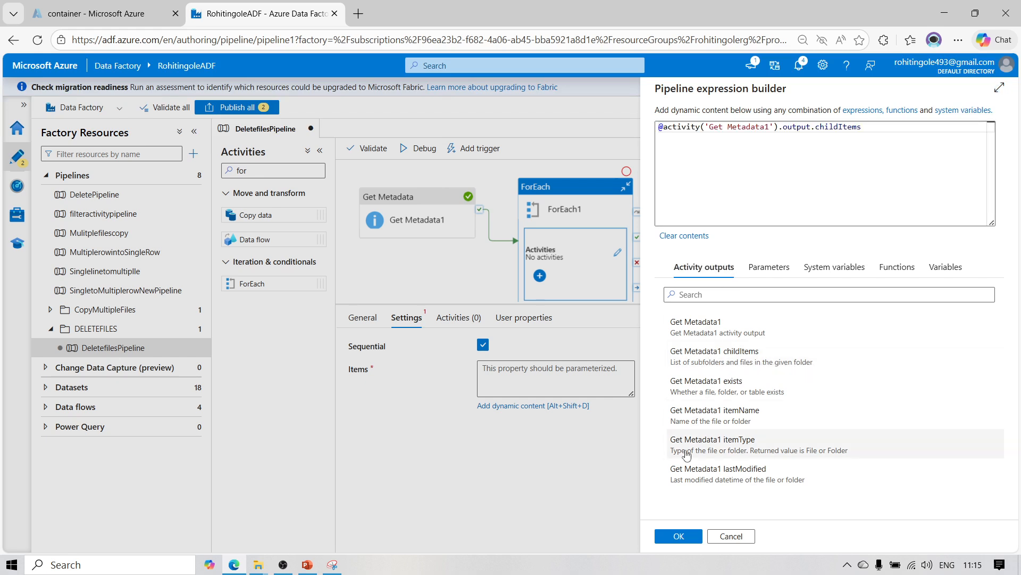
click(689, 532)
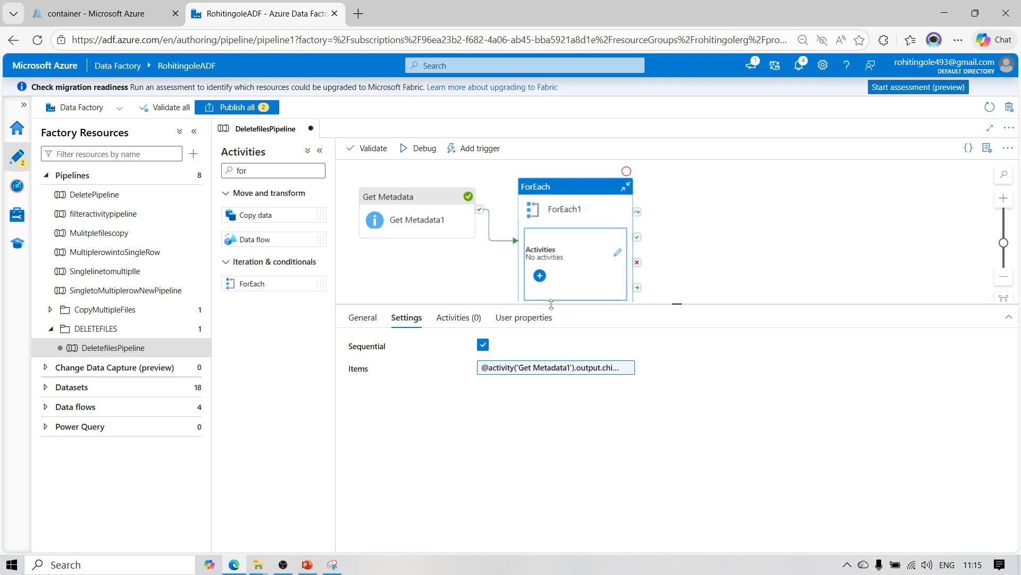
- Add a Delete activity inside the ForEach activity
drag(551, 305, 552, 354)
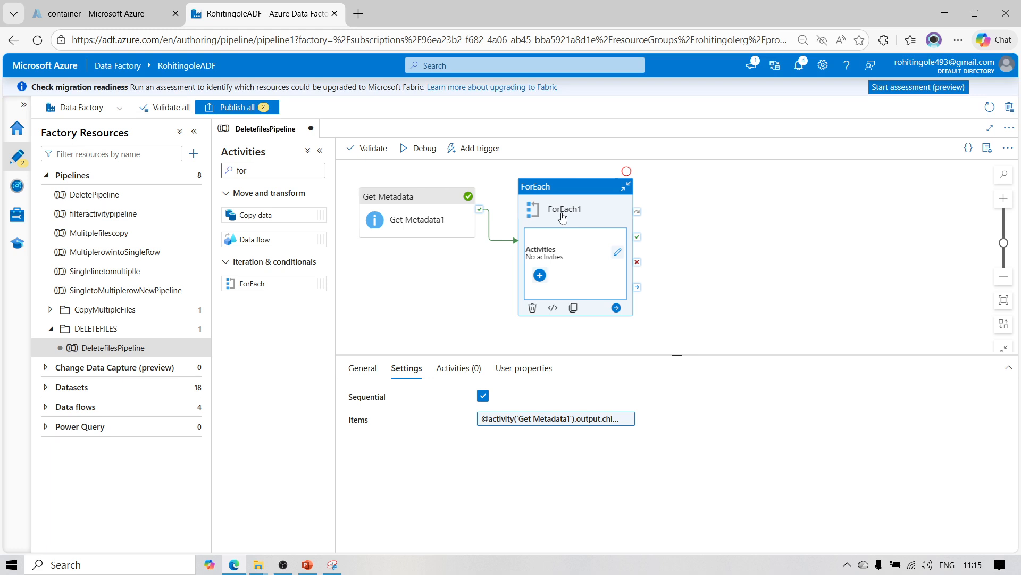
click(539, 275)
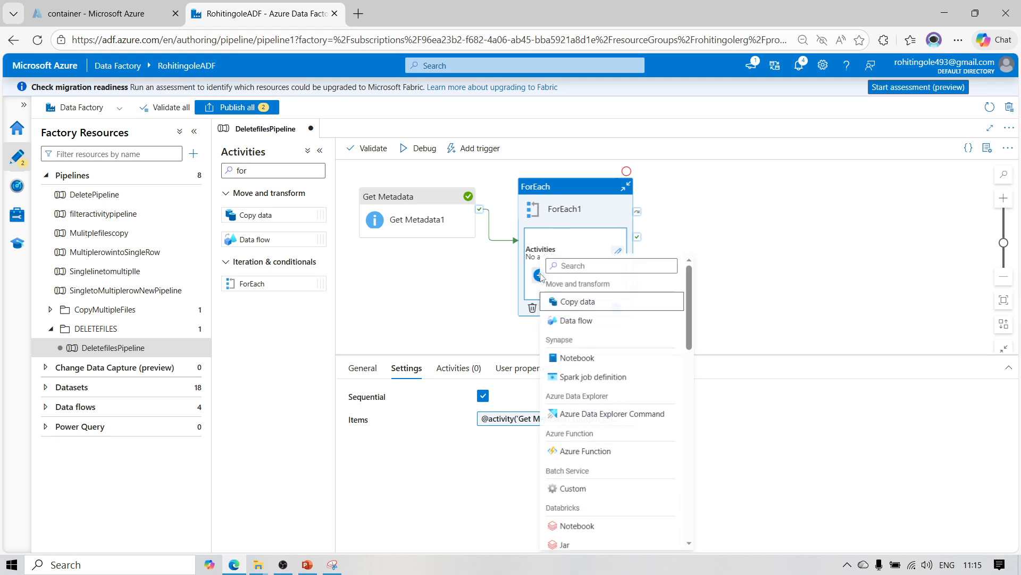
click(572, 267)
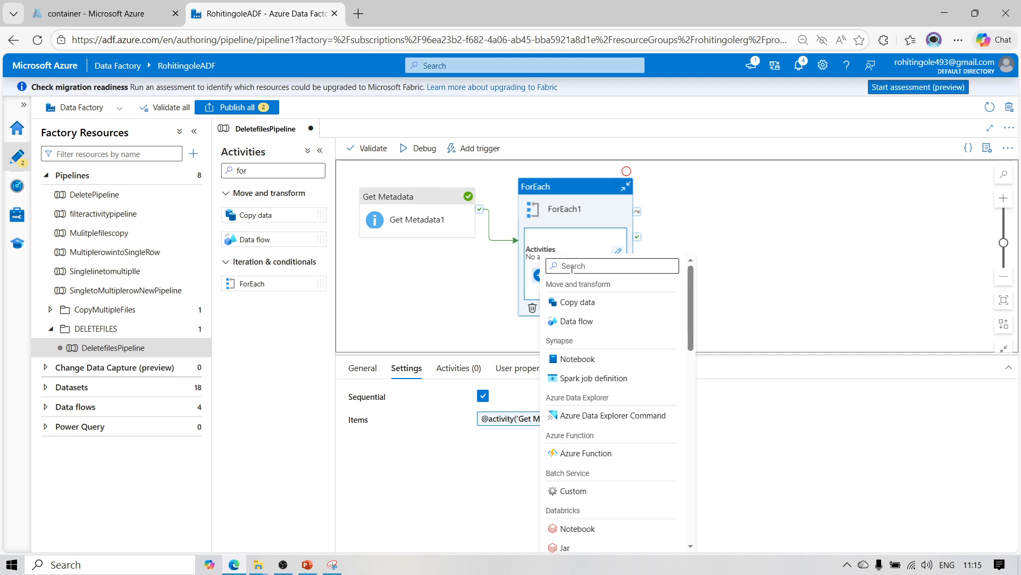
text(E)
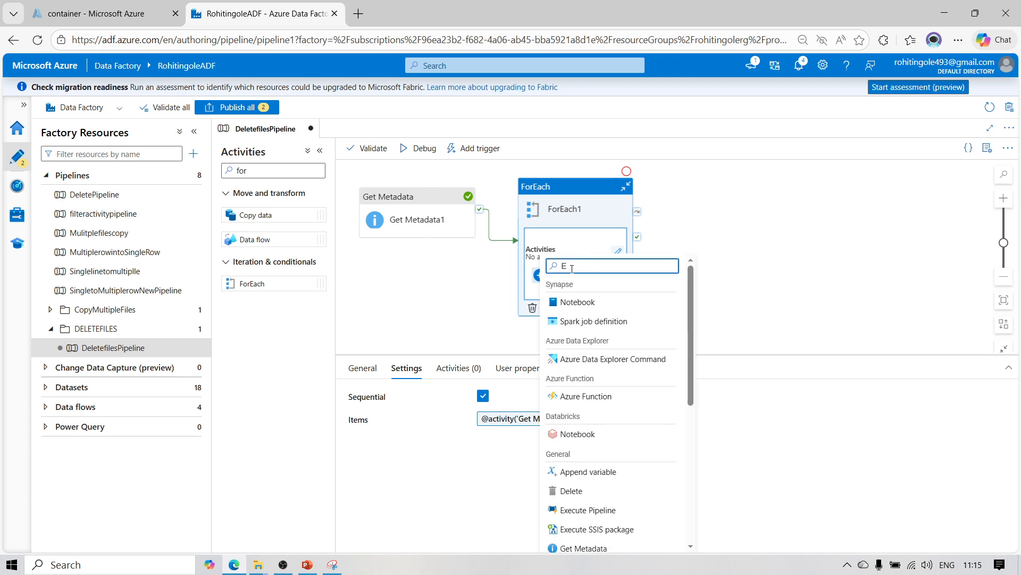
text(e)
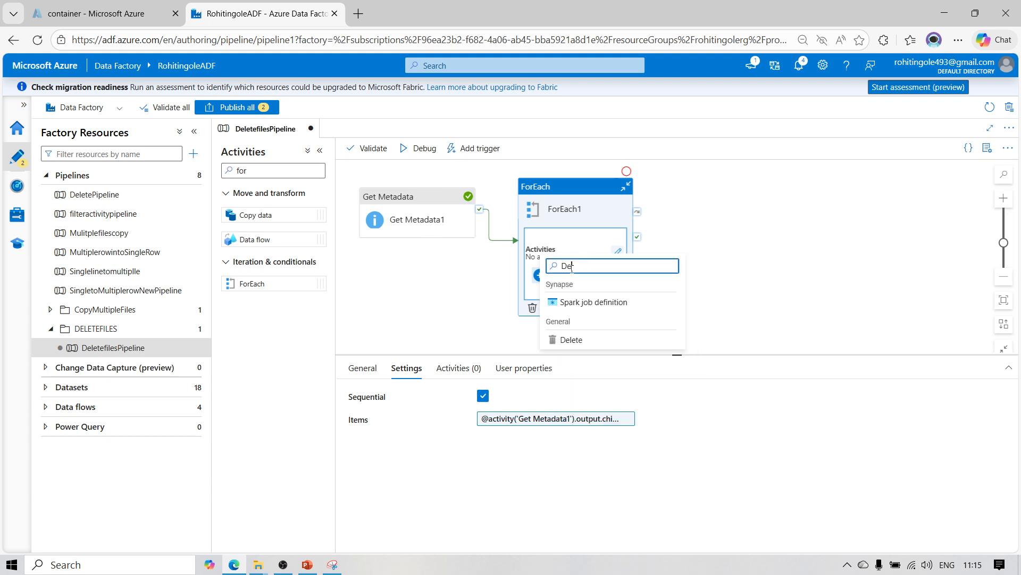
click(571, 339)
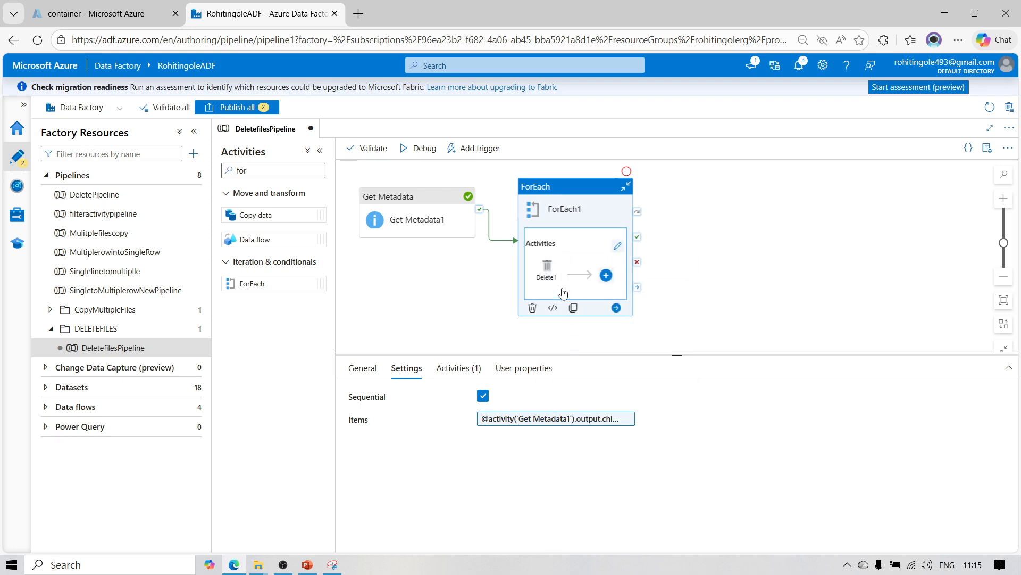
- Start a new source dataset for the Delete activity with Azure Blob Storage as its data store
click(551, 271)
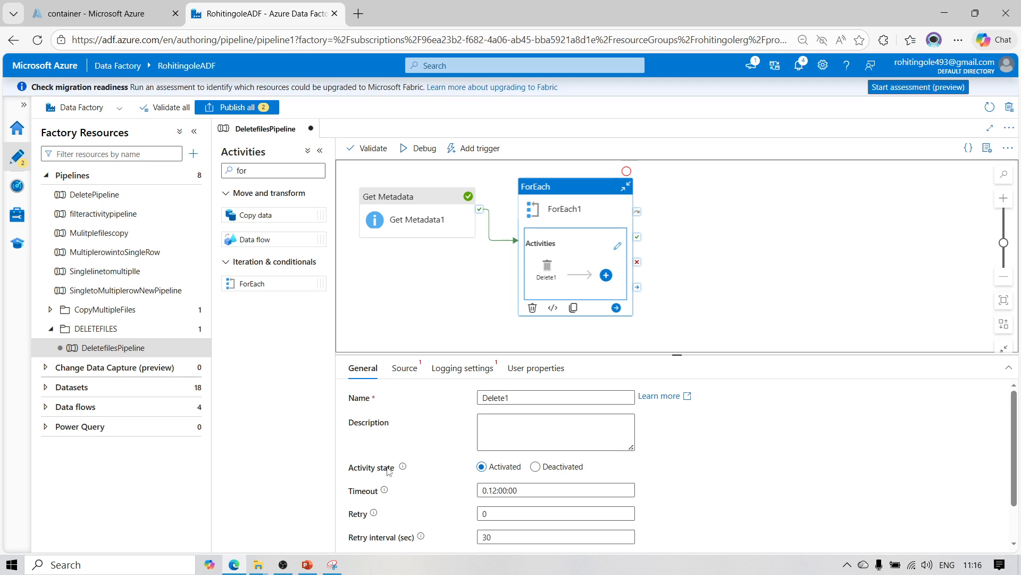
click(412, 369)
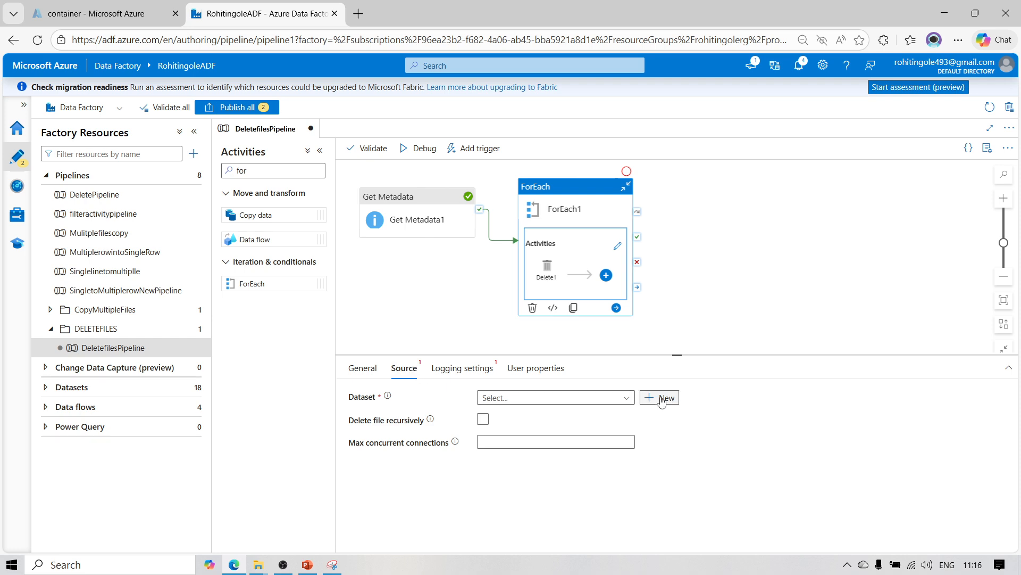
click(662, 400)
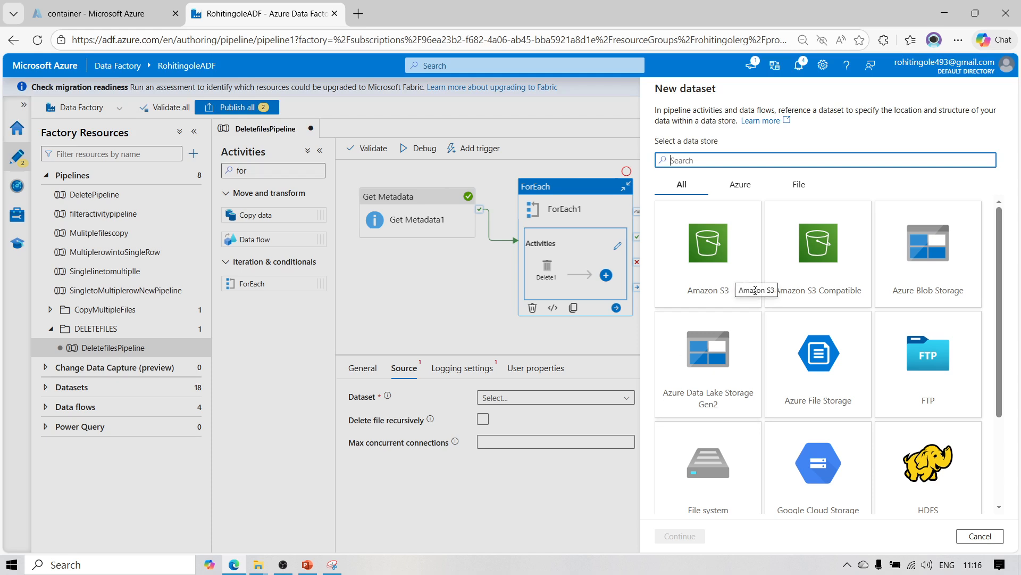
click(927, 250)
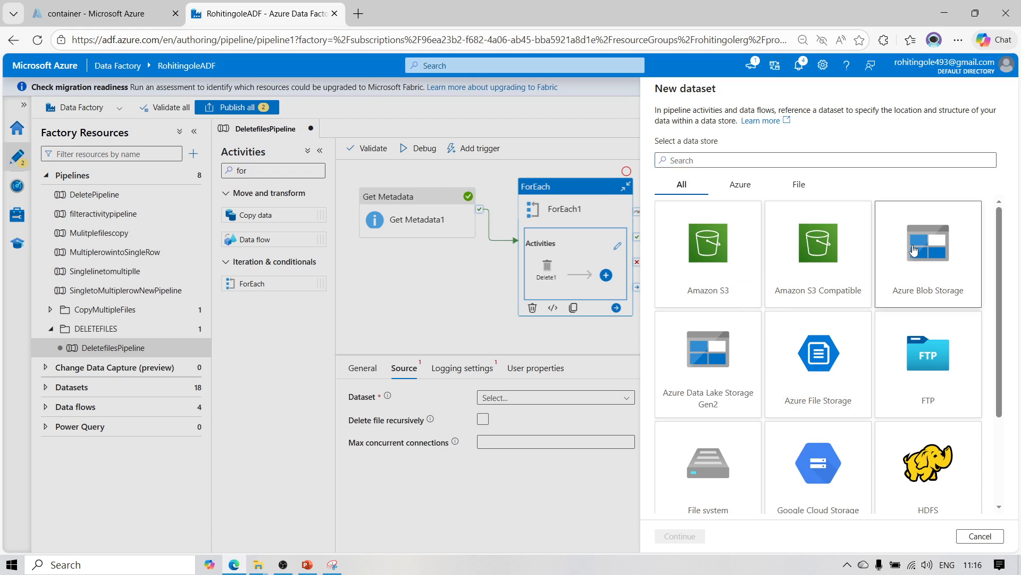
click(680, 536)
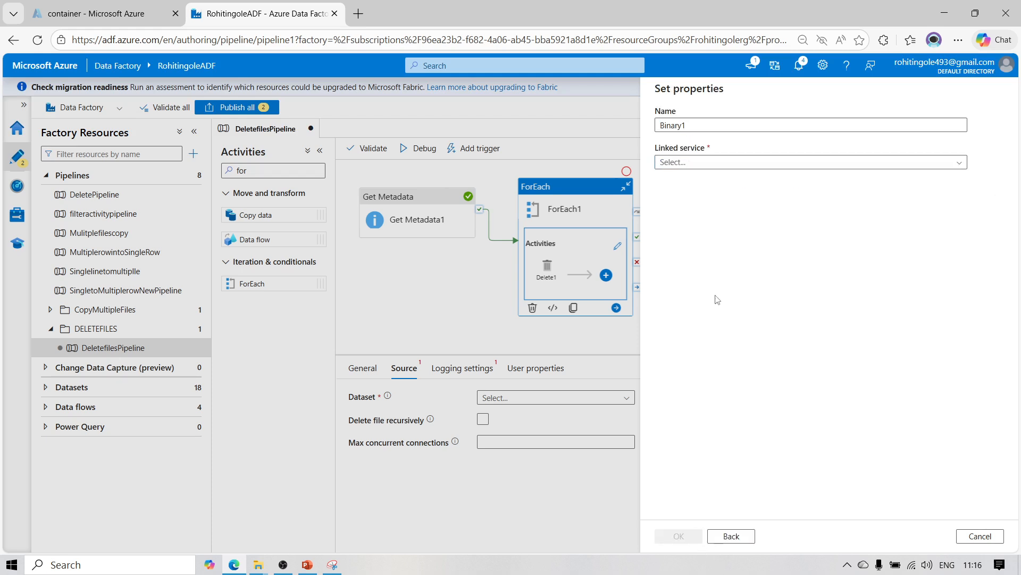
- Name the new dataset Deltedataset and select Adlsls as its linked service
click(708, 162)
click(690, 130)
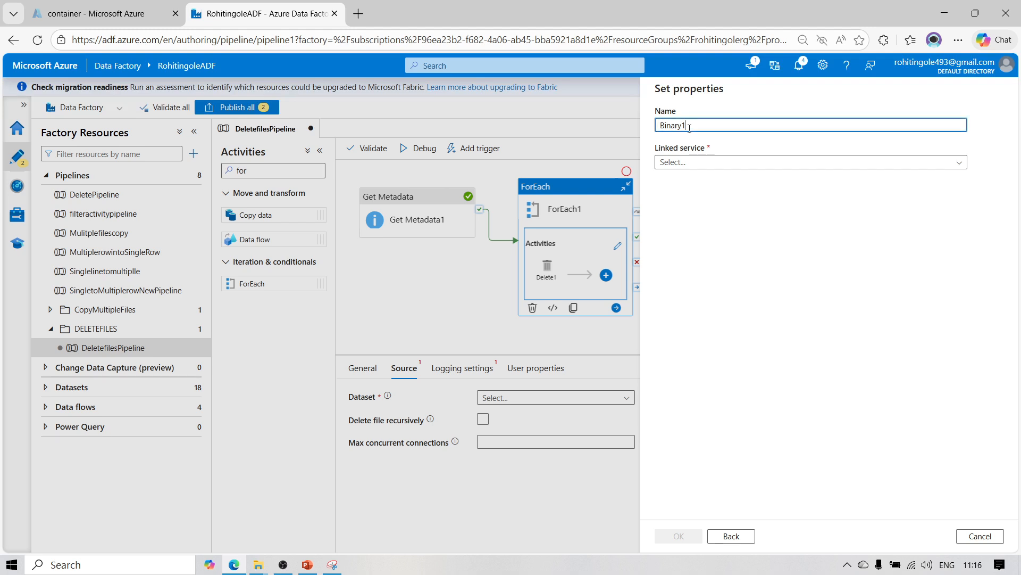
drag(689, 131, 638, 123)
text(Deltedataset)
click(673, 163)
click(675, 220)
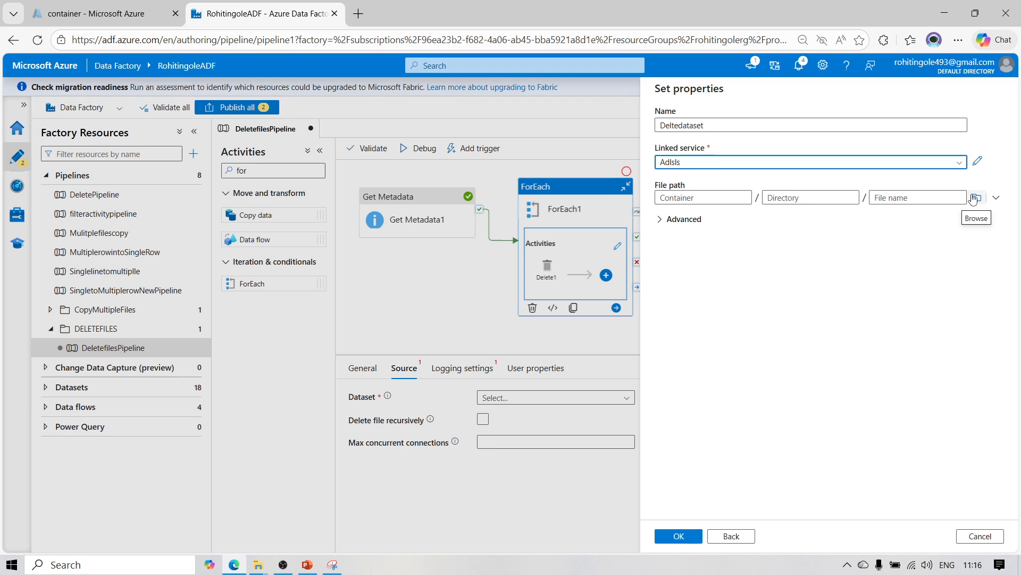
- Set the Deltedataset file path to the sinkOutput folder in container
click(975, 198)
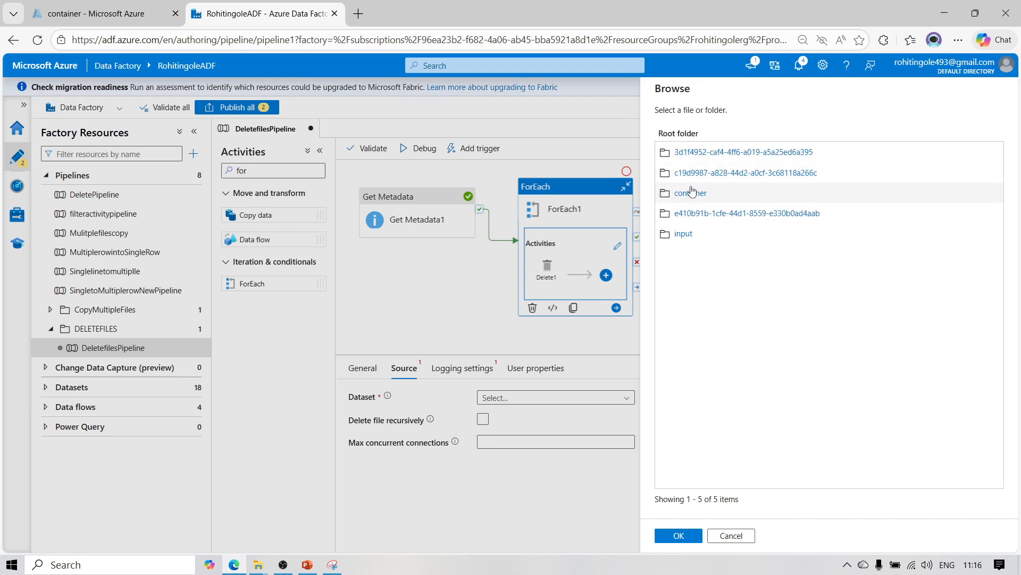
click(692, 192)
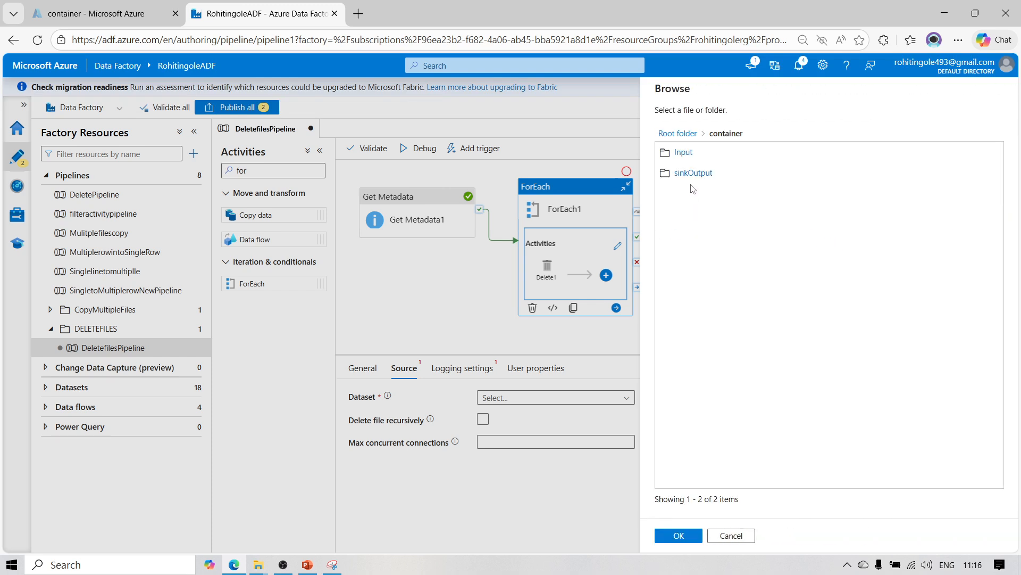
click(692, 173)
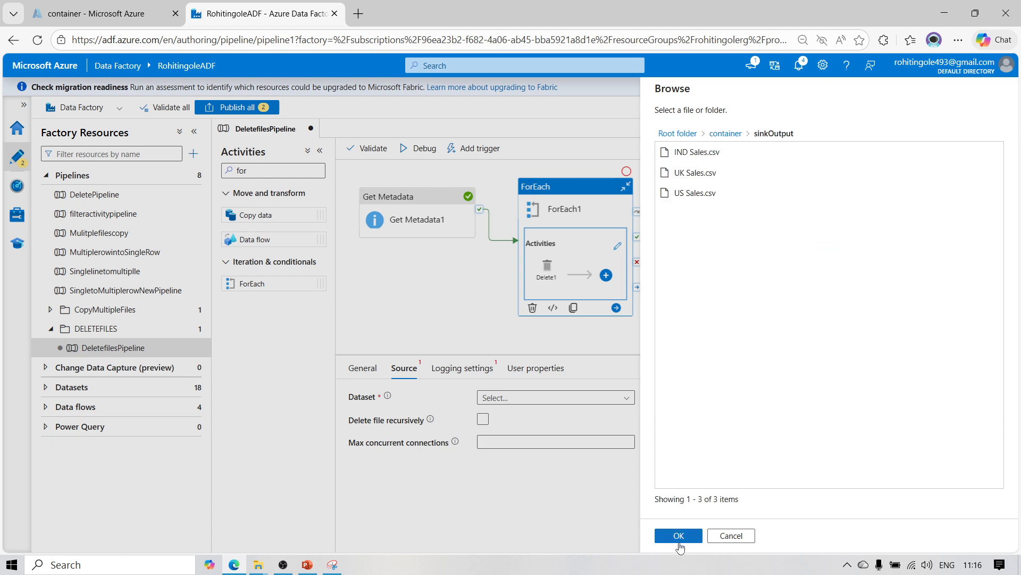
click(681, 540)
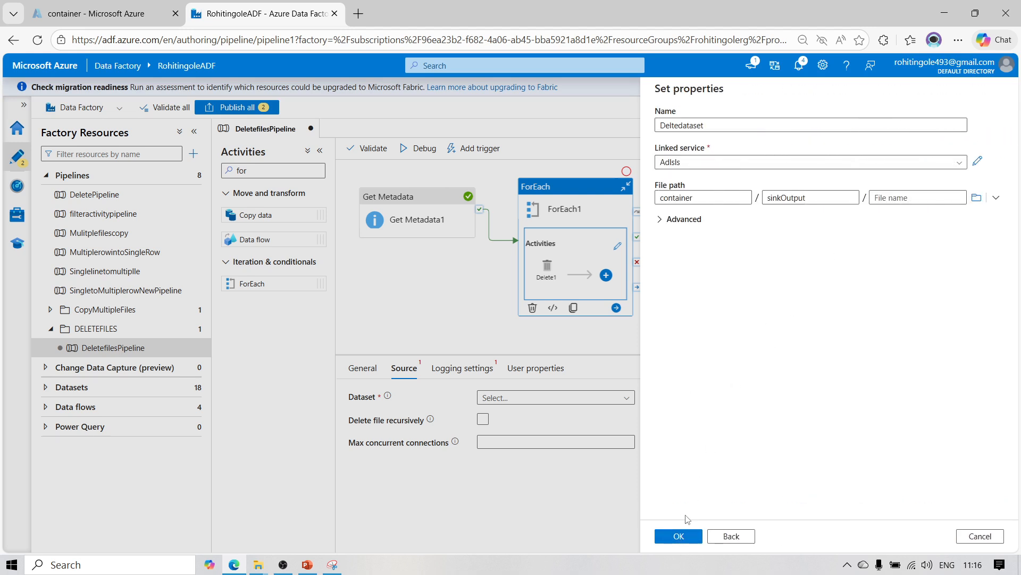
- Finish creating Deltedataset and add a String parameter named FileName to it
click(679, 537)
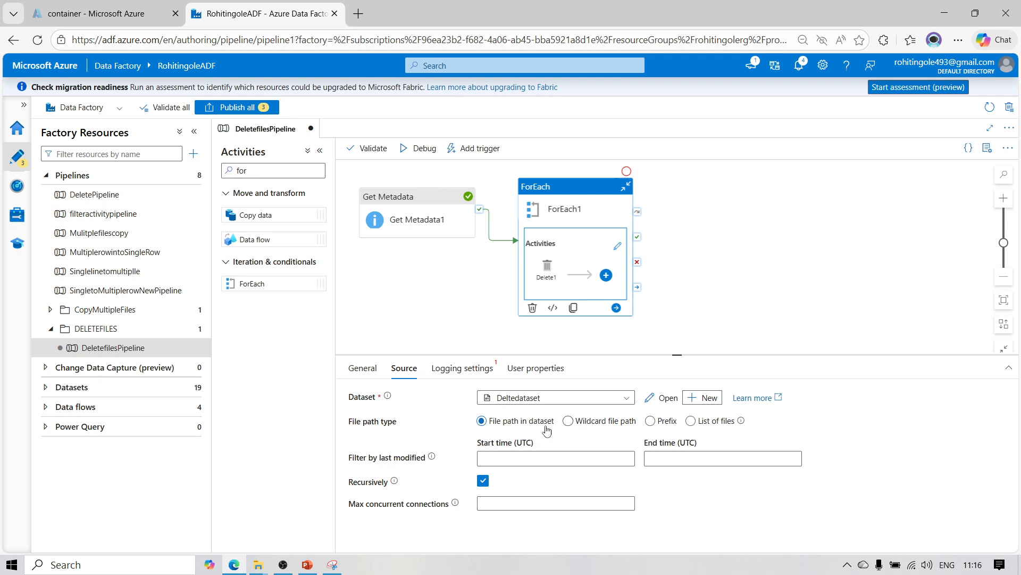
click(659, 401)
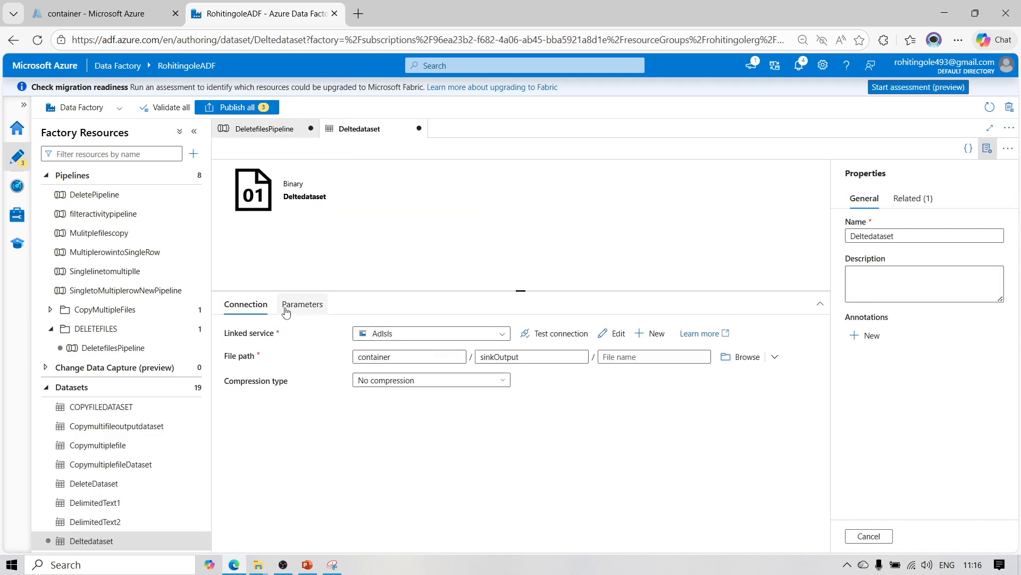
click(286, 306)
click(251, 339)
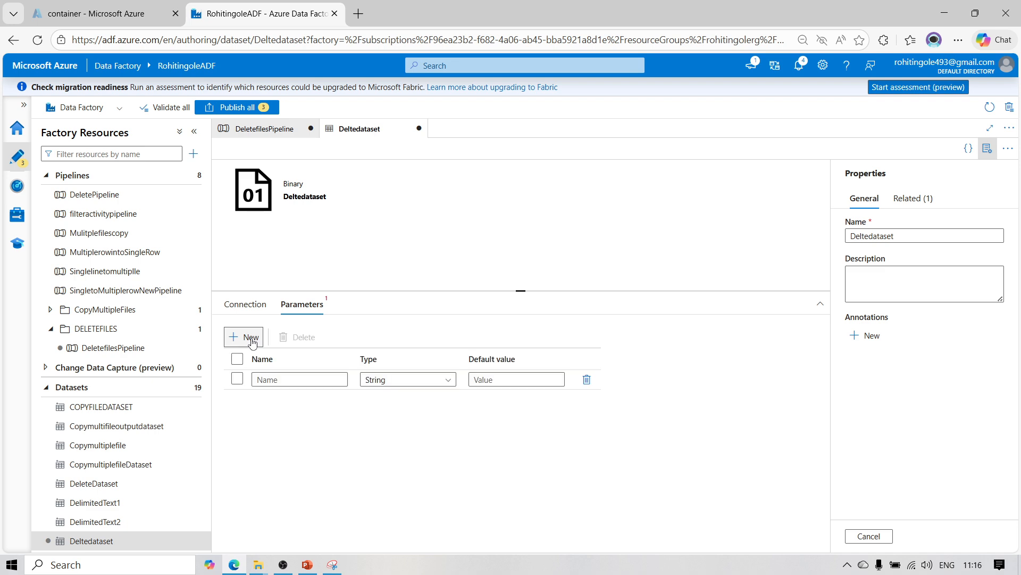
click(274, 380)
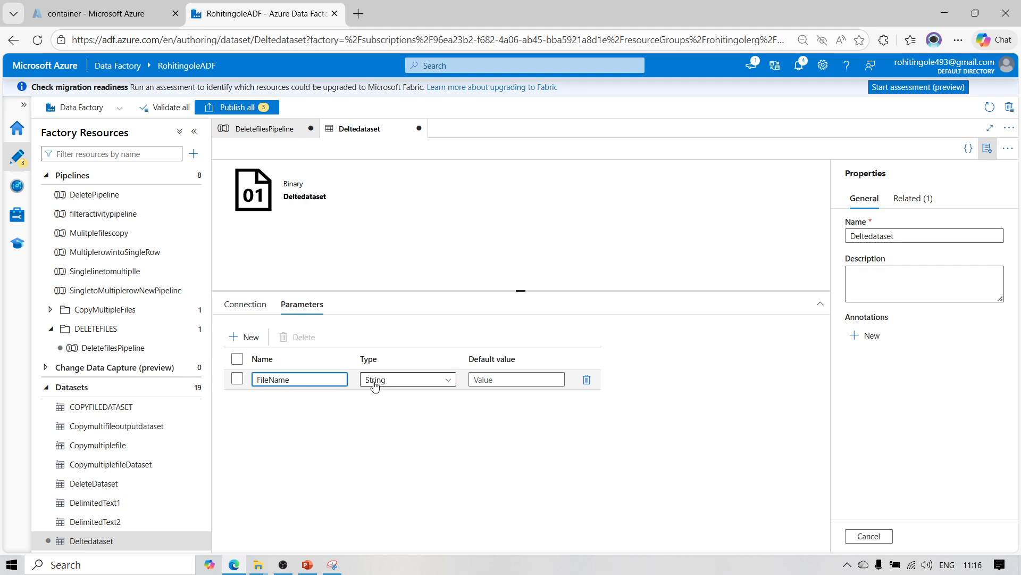
click(245, 305)
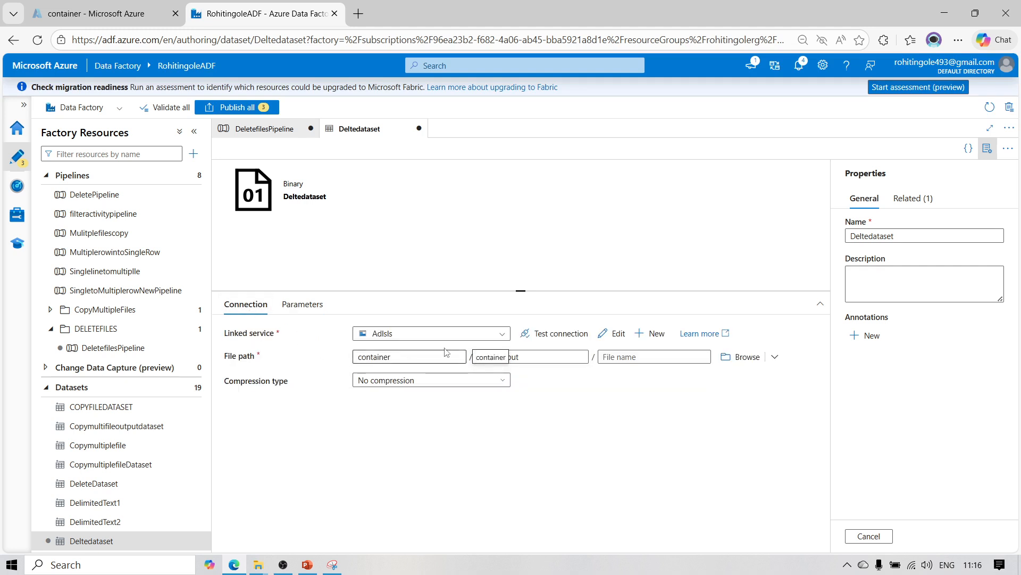
click(625, 357)
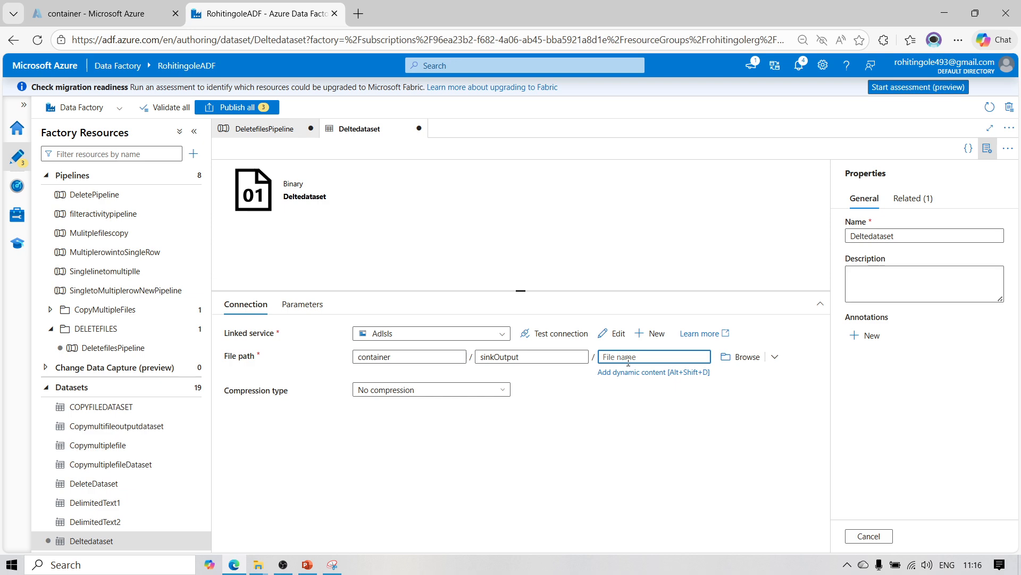
click(632, 373)
click(687, 323)
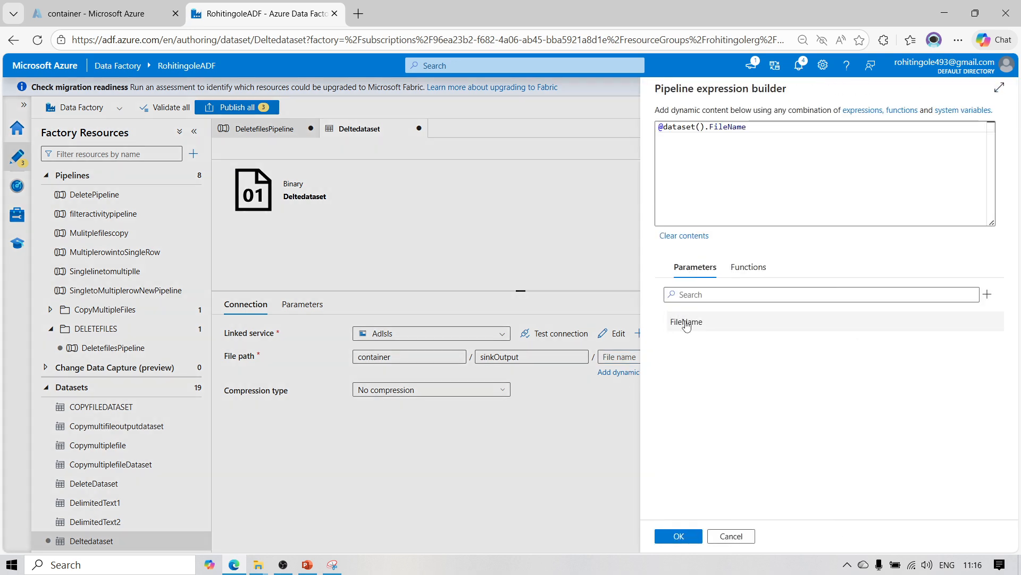
click(687, 322)
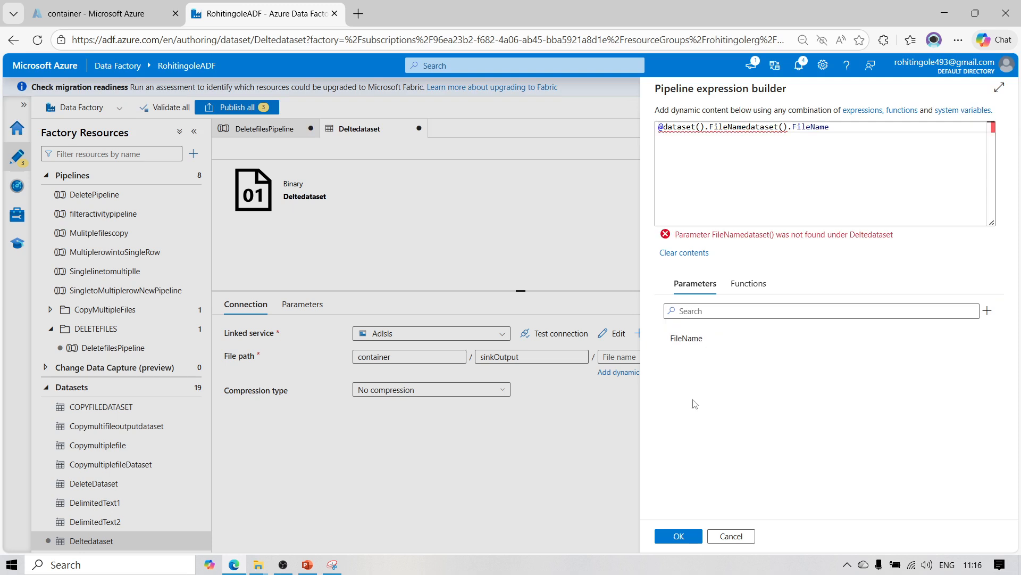
click(730, 535)
click(672, 355)
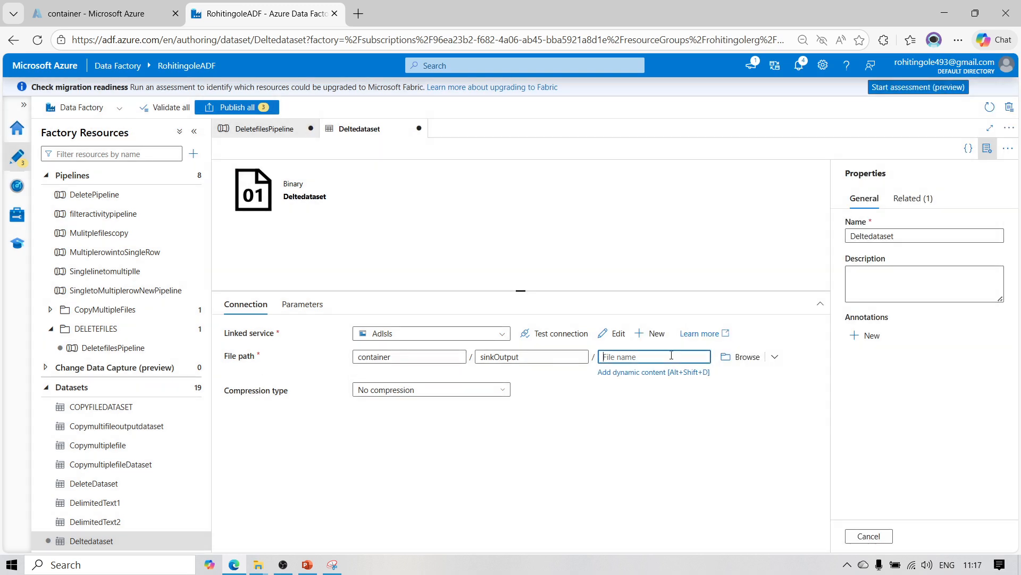
click(644, 372)
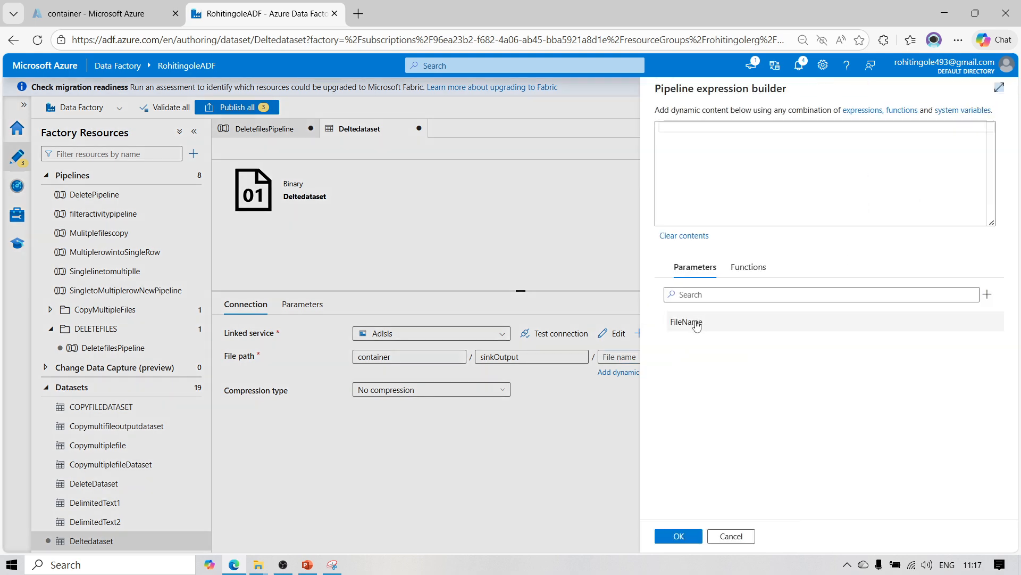
click(692, 323)
click(679, 536)
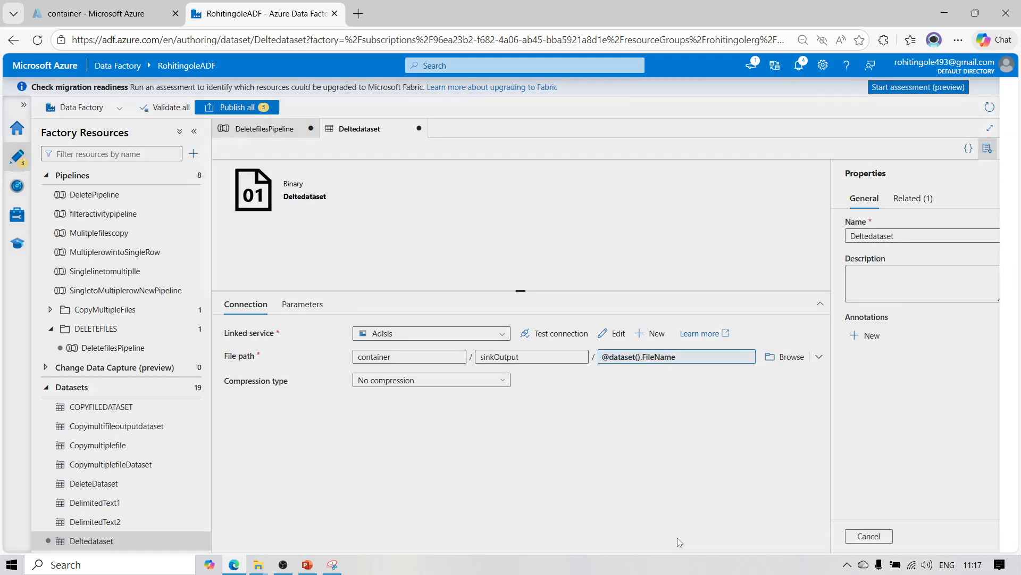
click(277, 133)
click(600, 456)
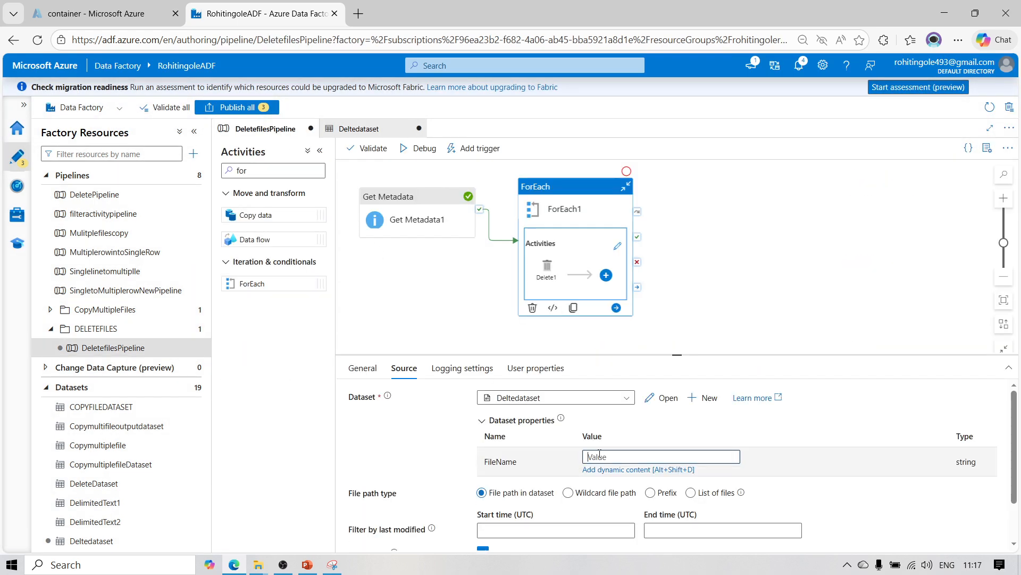
click(610, 470)
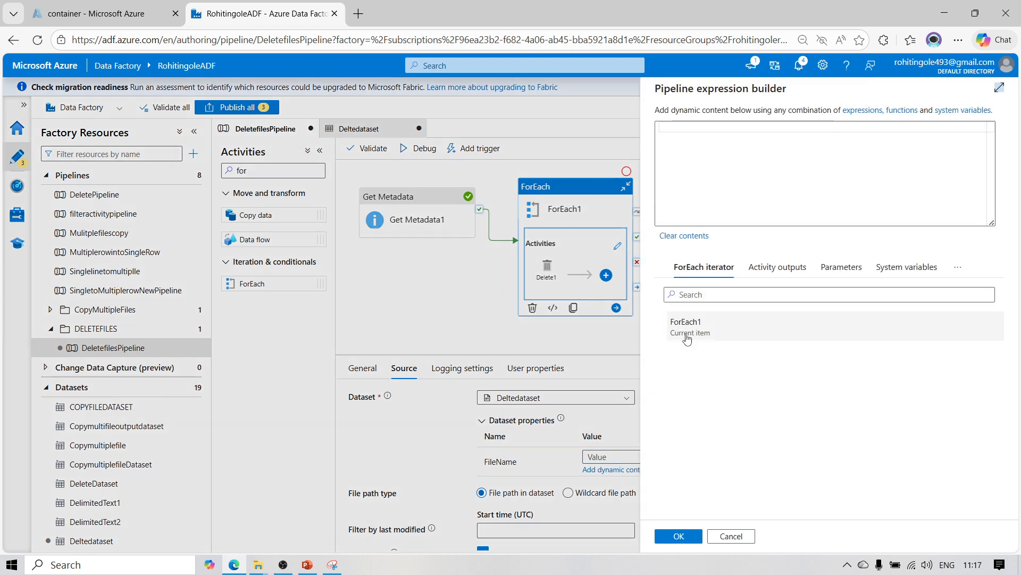
click(687, 332)
click(700, 129)
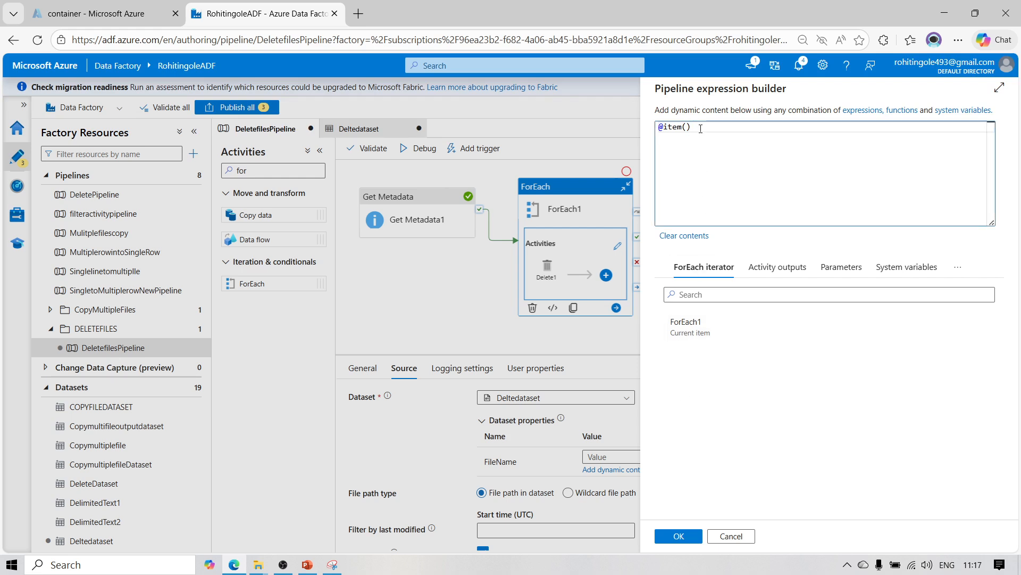
text(.name)
click(678, 536)
- Try to debug DeletefilesPipeline and dismiss the validation output
click(436, 180)
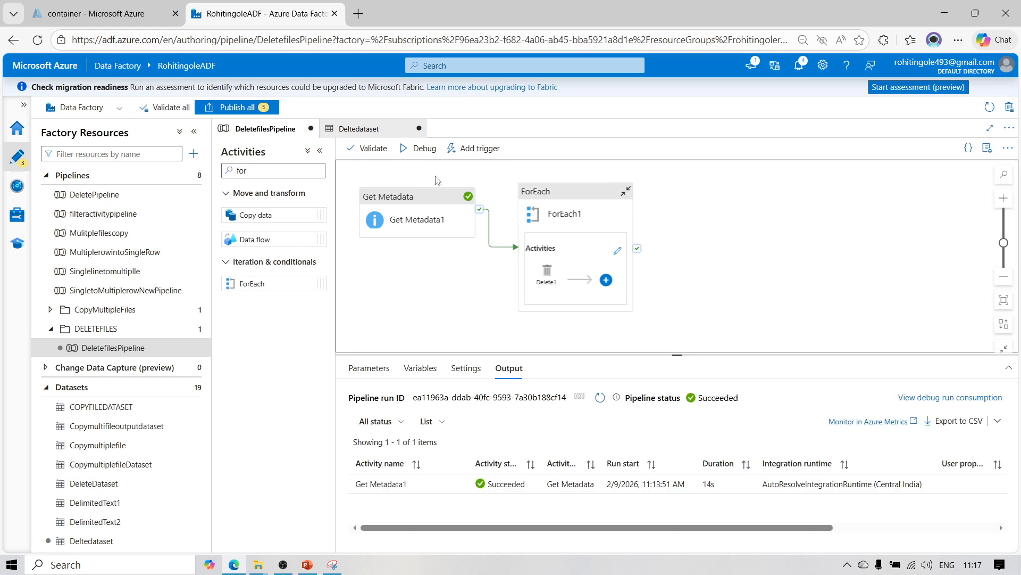
click(424, 150)
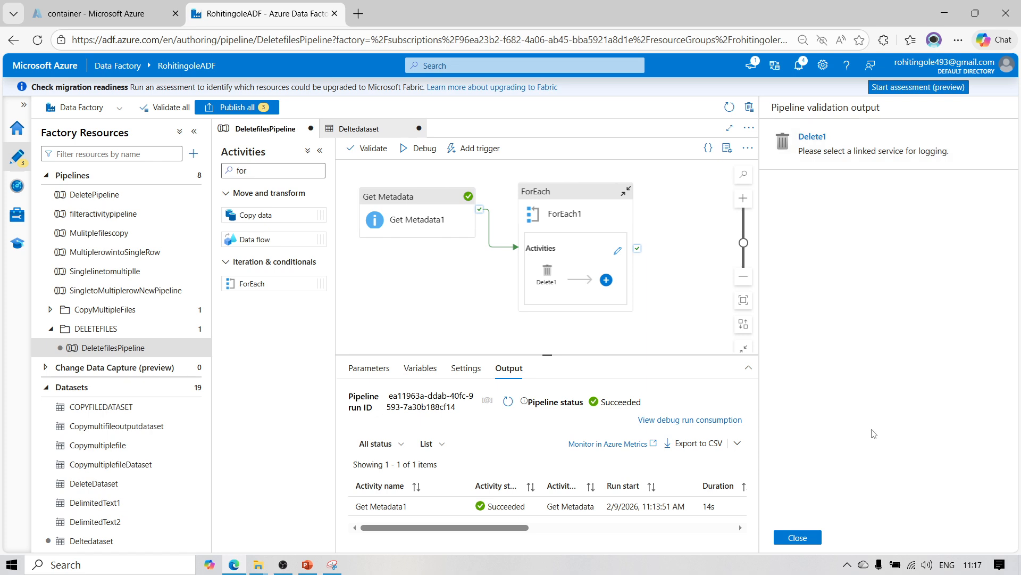
click(804, 538)
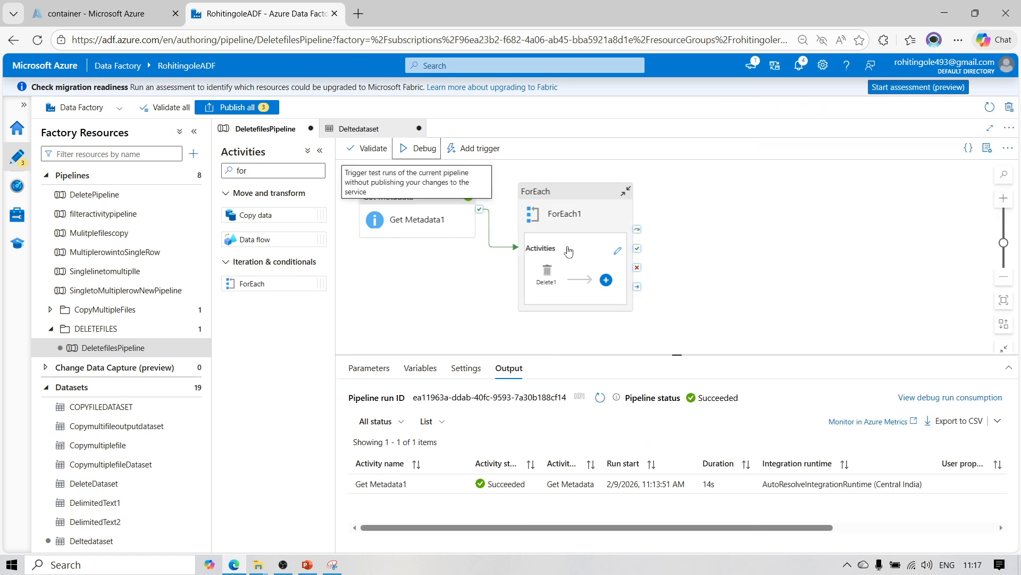
- Set the Delete activity's logging account linked service to Adlsls and test its connection
click(557, 284)
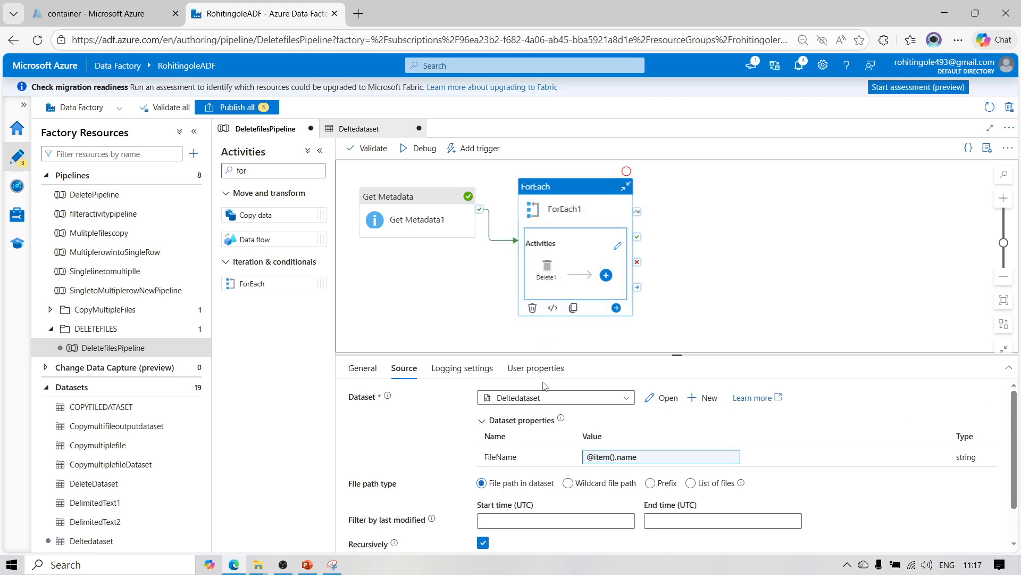
click(462, 369)
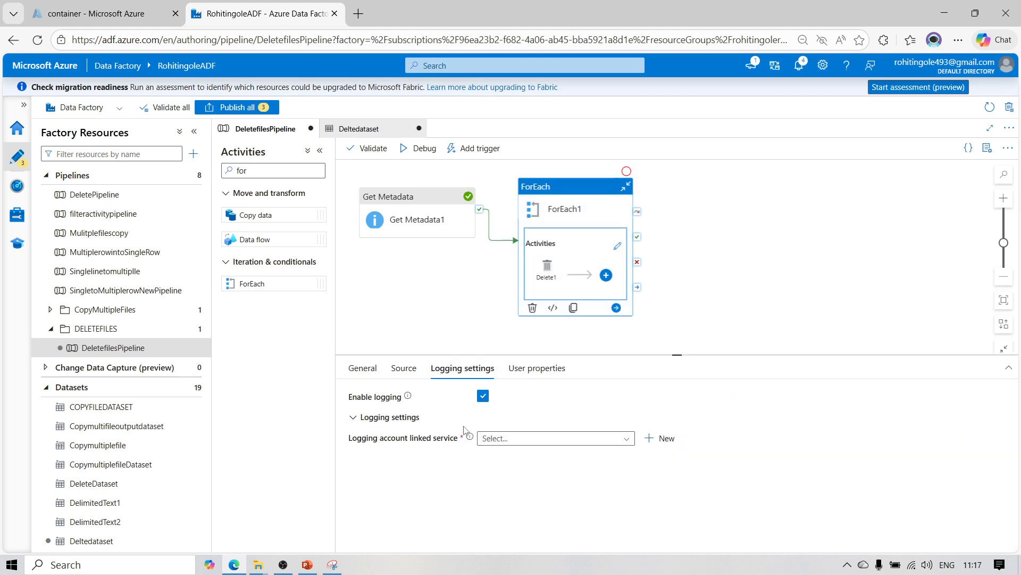
click(506, 443)
click(519, 477)
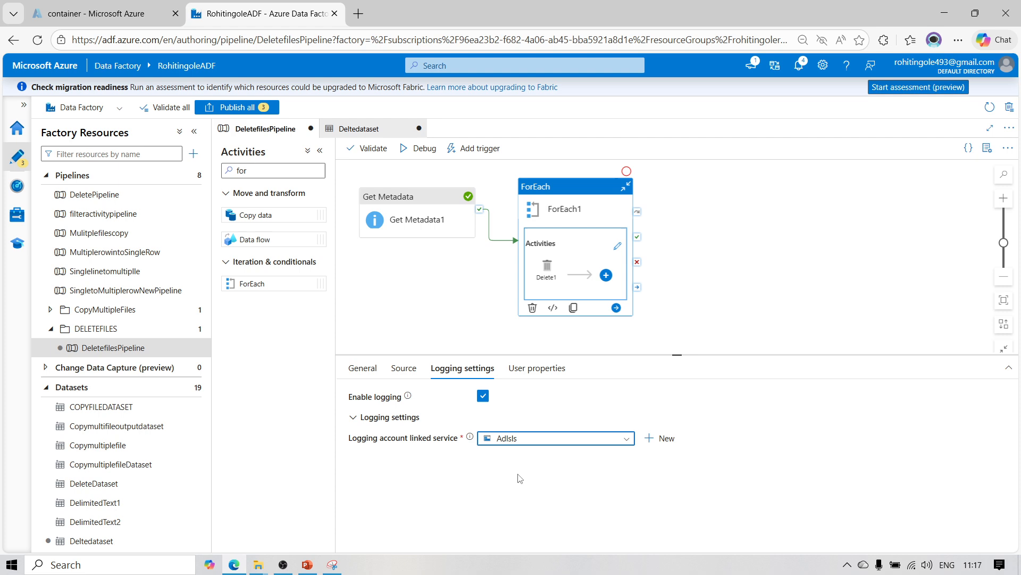
click(699, 437)
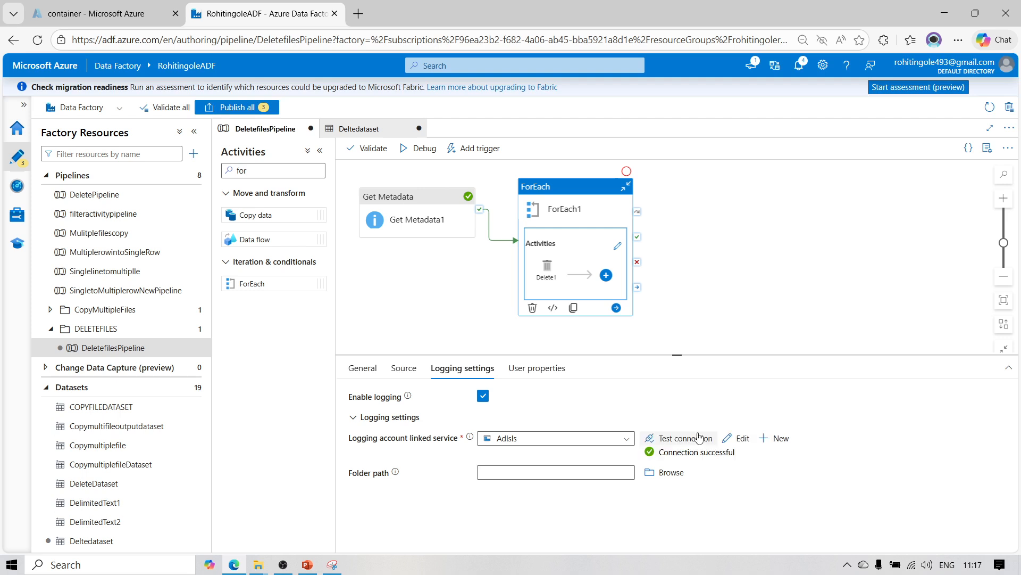
- Run DeletefilesPipeline in debug mode and refresh the run status to follow its activities
click(439, 252)
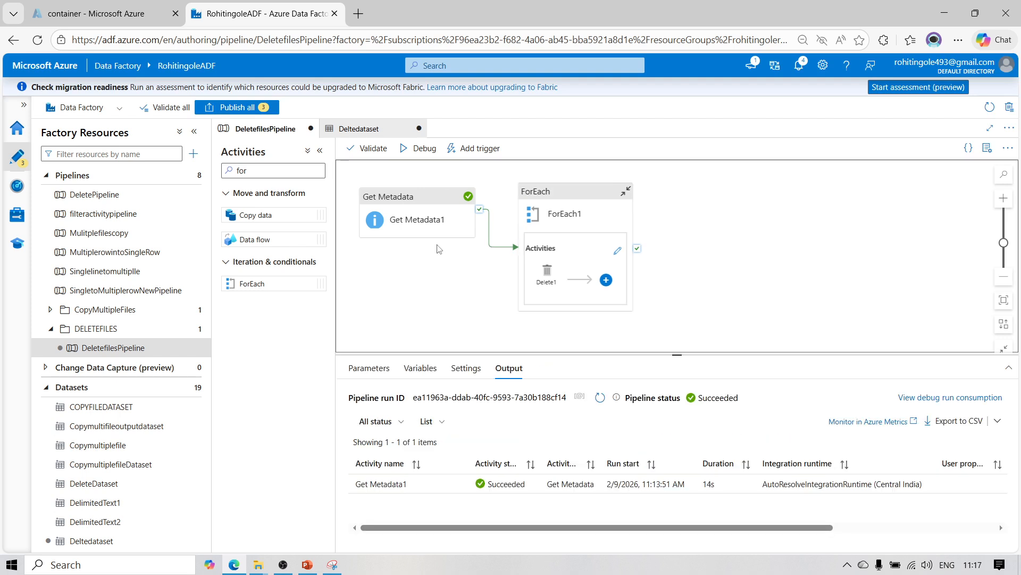
click(420, 148)
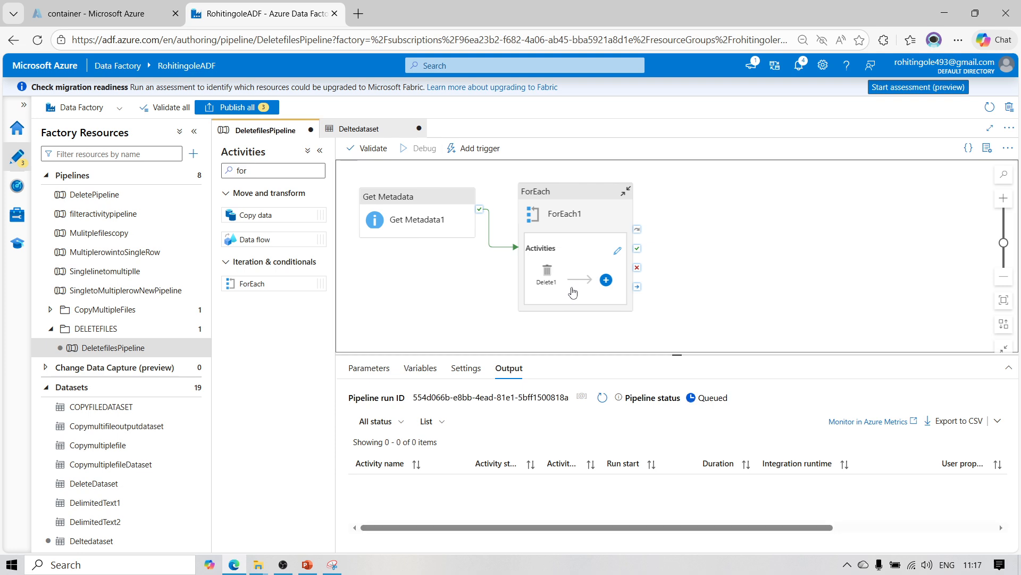
click(604, 398)
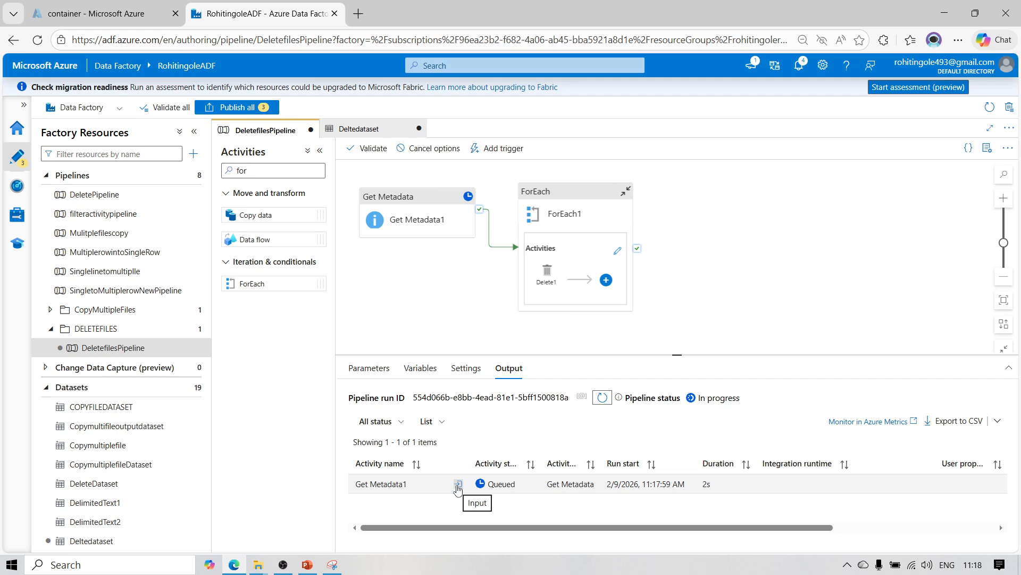
click(602, 398)
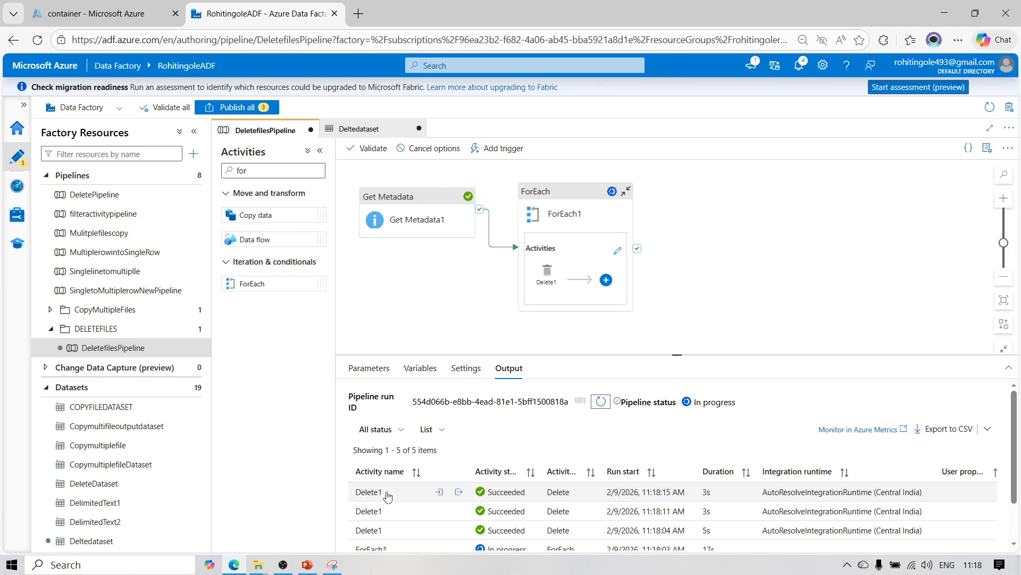
- Examine the output of the most recent Delete1 run for the deleted file's name and folder path
click(458, 492)
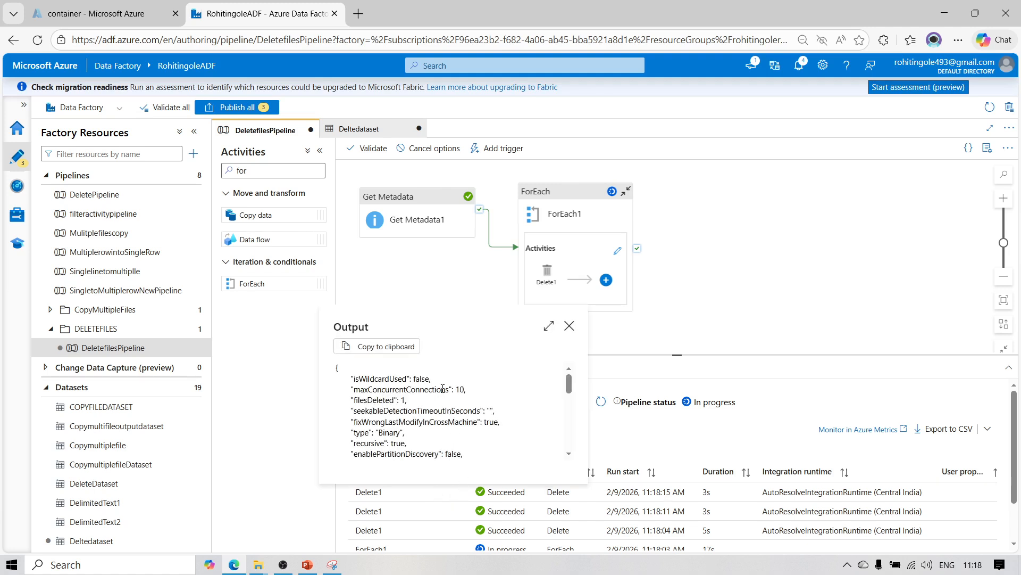
drag(569, 384, 569, 351)
drag(569, 384, 558, 442)
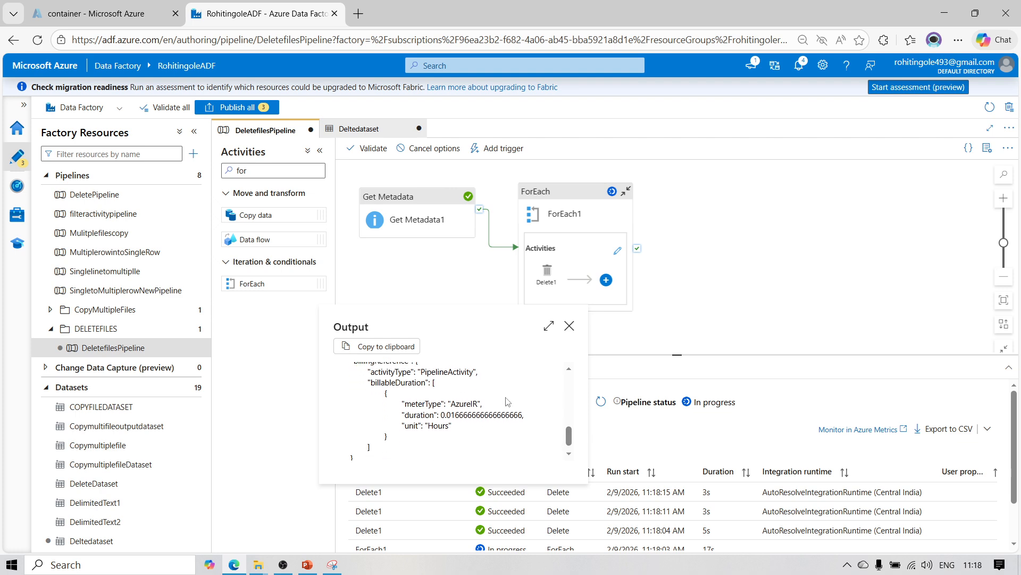
drag(568, 442, 578, 397)
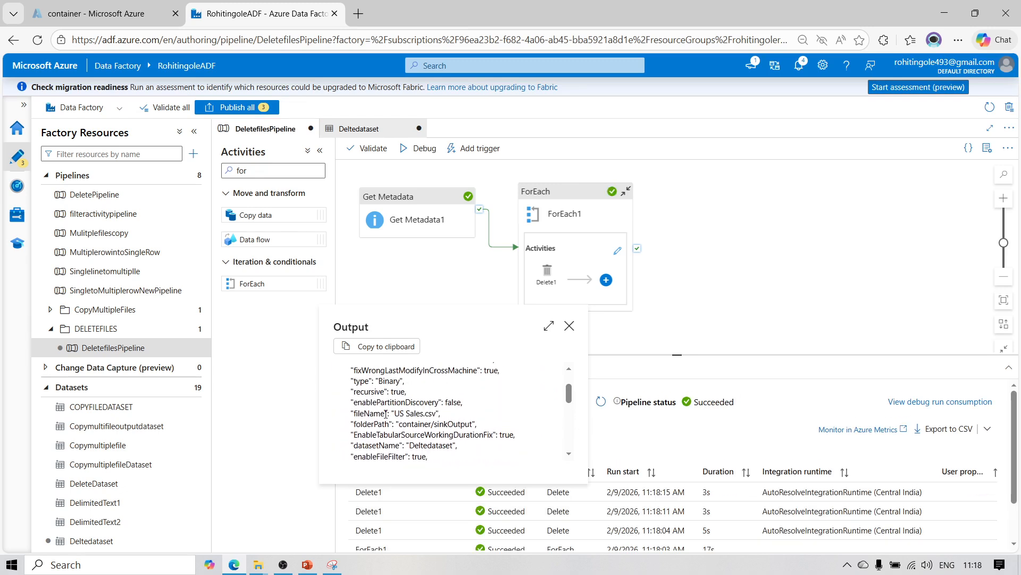
drag(355, 413, 433, 419)
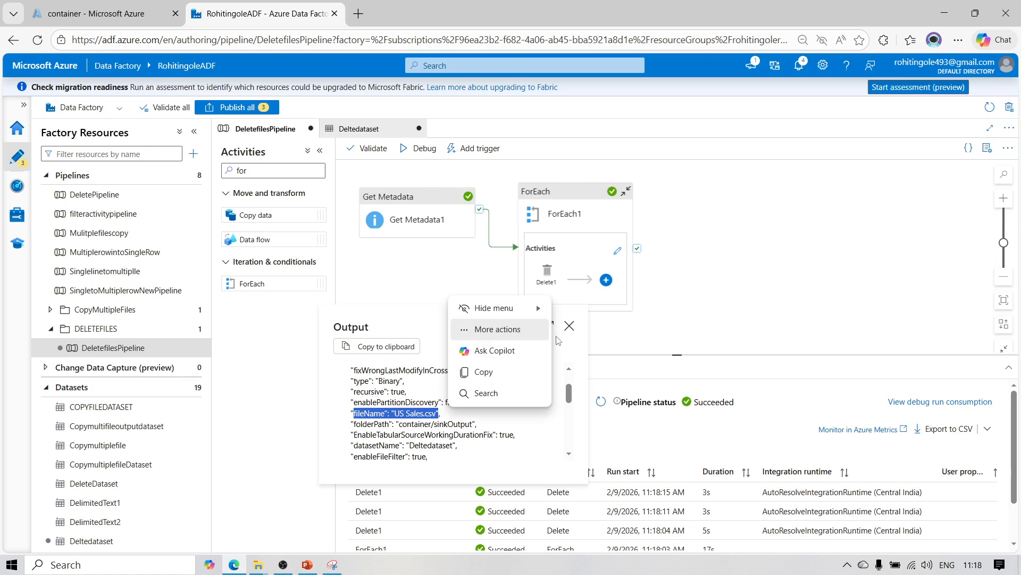
click(570, 325)
- Switch to the Azure portal and reload the container page to check the sinkOutput folder's contents
click(96, 13)
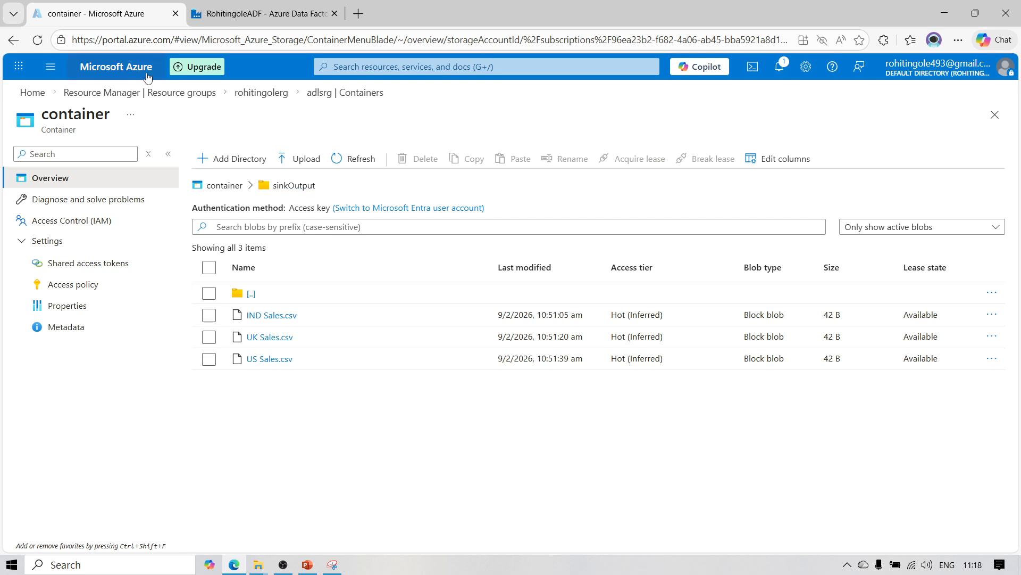
click(39, 43)
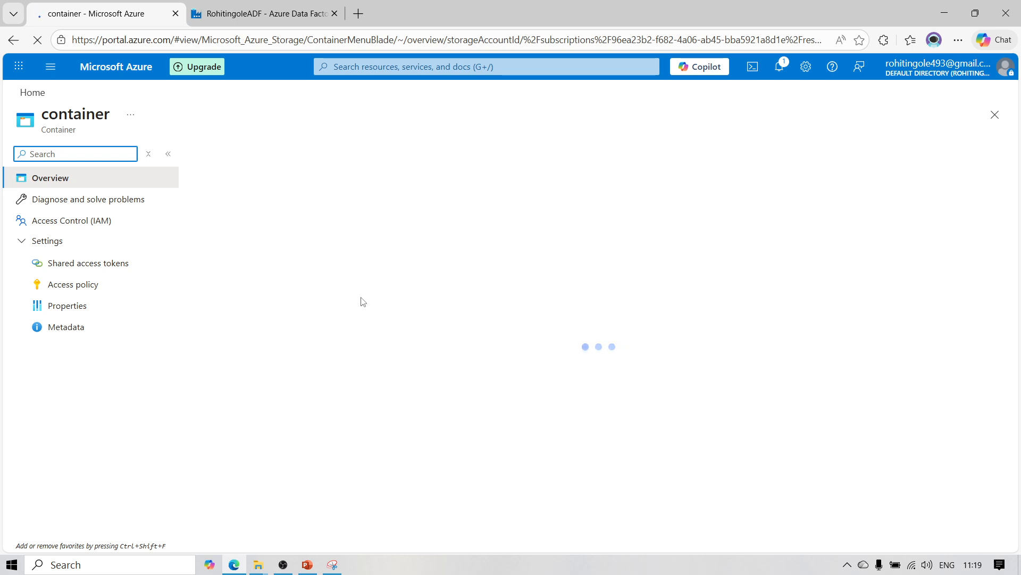
click(247, 14)
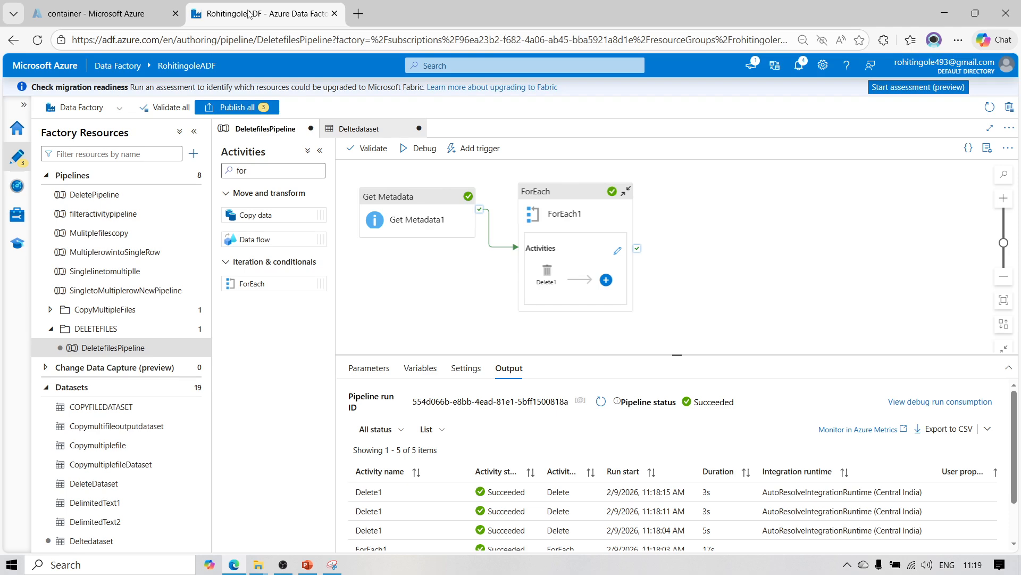
click(144, 16)
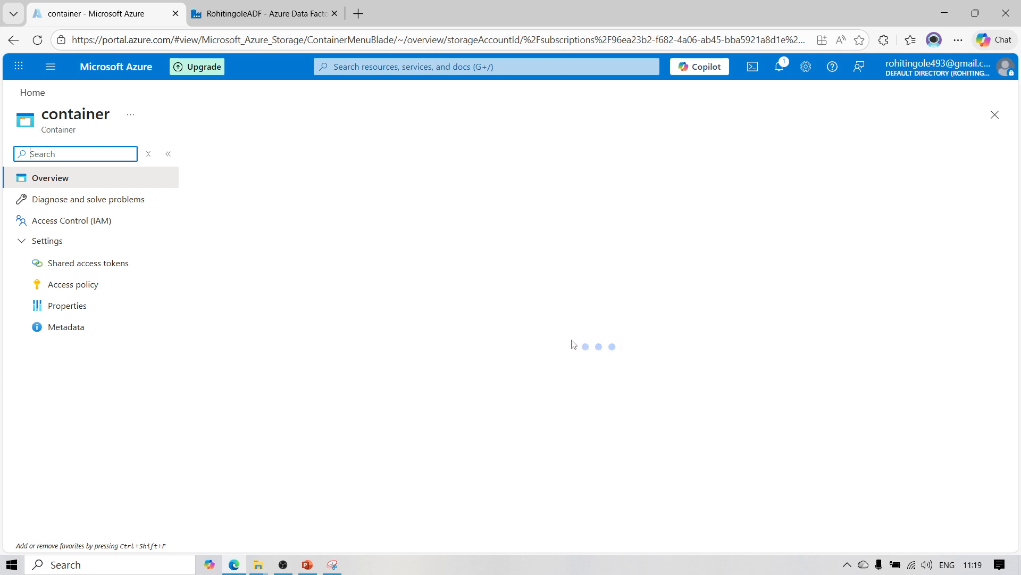
- Switch to Azure Data Factory and examine the second listed Delete1 run's output for the deleted file's name
click(257, 19)
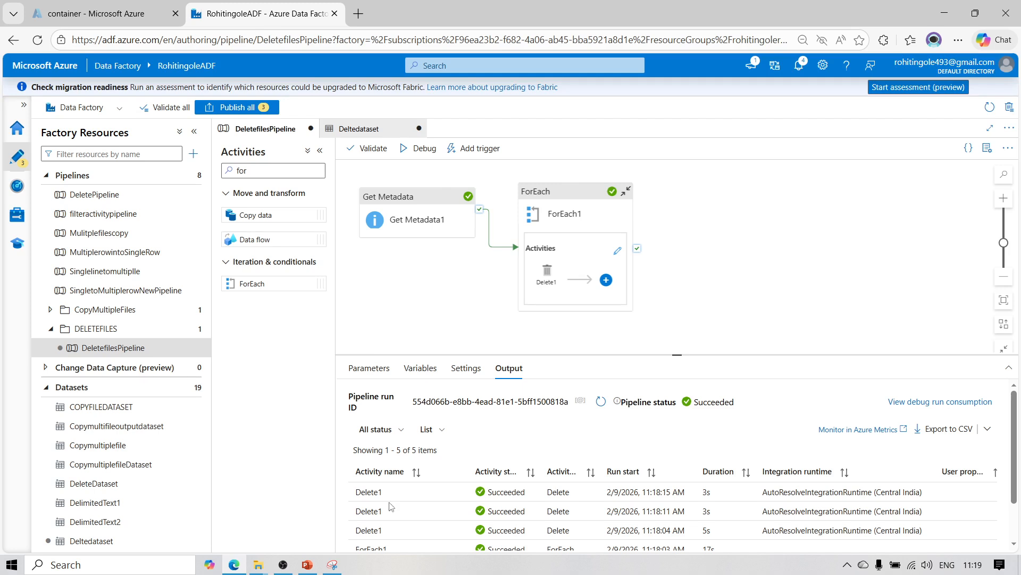
click(460, 514)
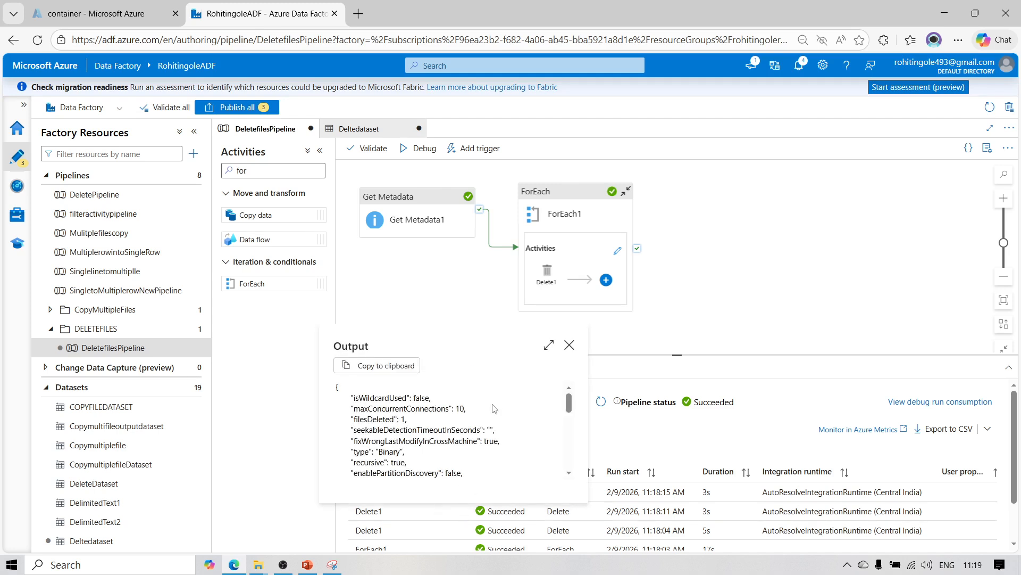
drag(569, 411, 570, 426)
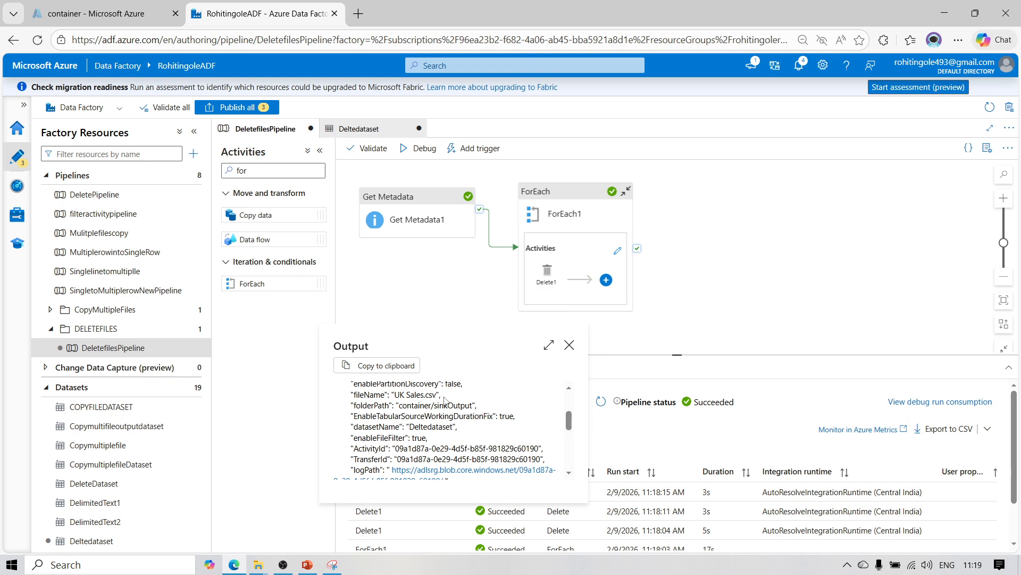
drag(444, 400, 400, 396)
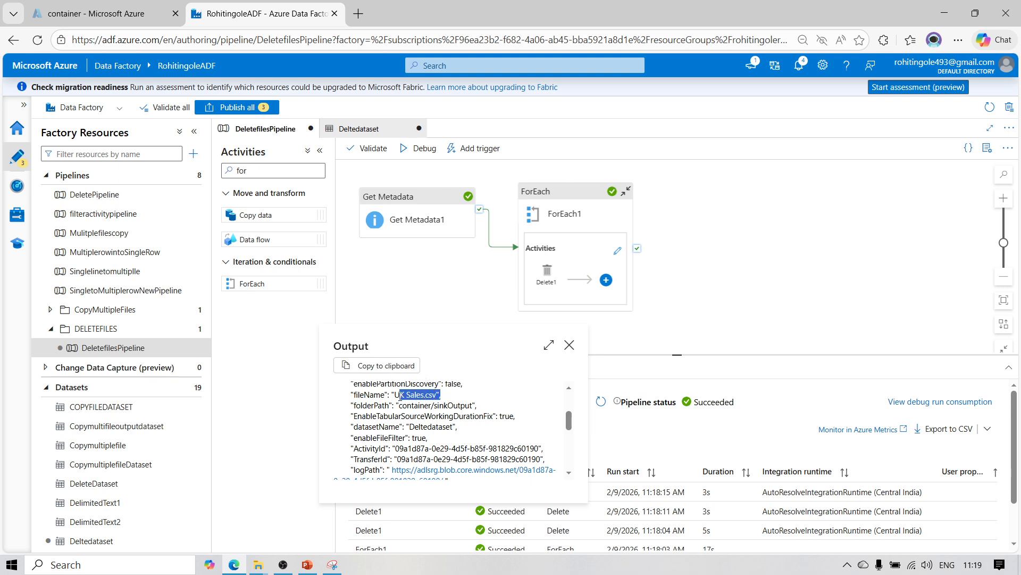
- Switch to the Azure portal, reload the container page, and check the container root and its Input folder for the sinkOutput folder
click(129, 14)
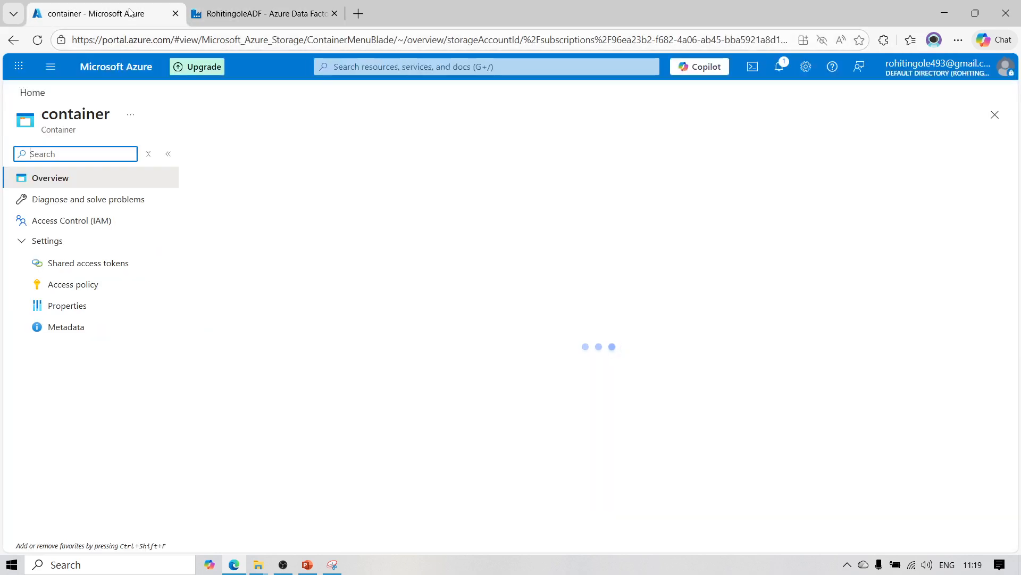
click(37, 40)
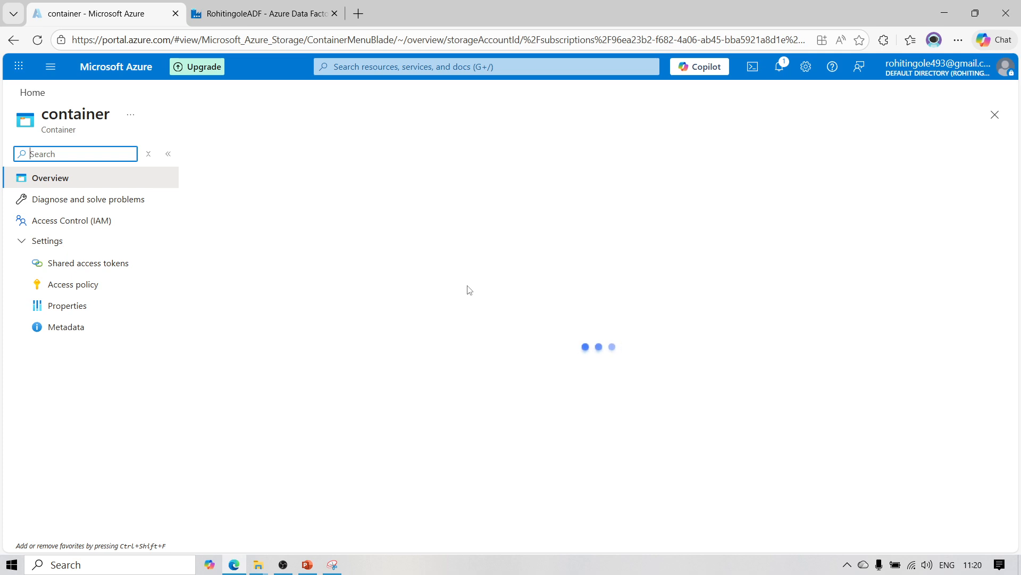
click(370, 67)
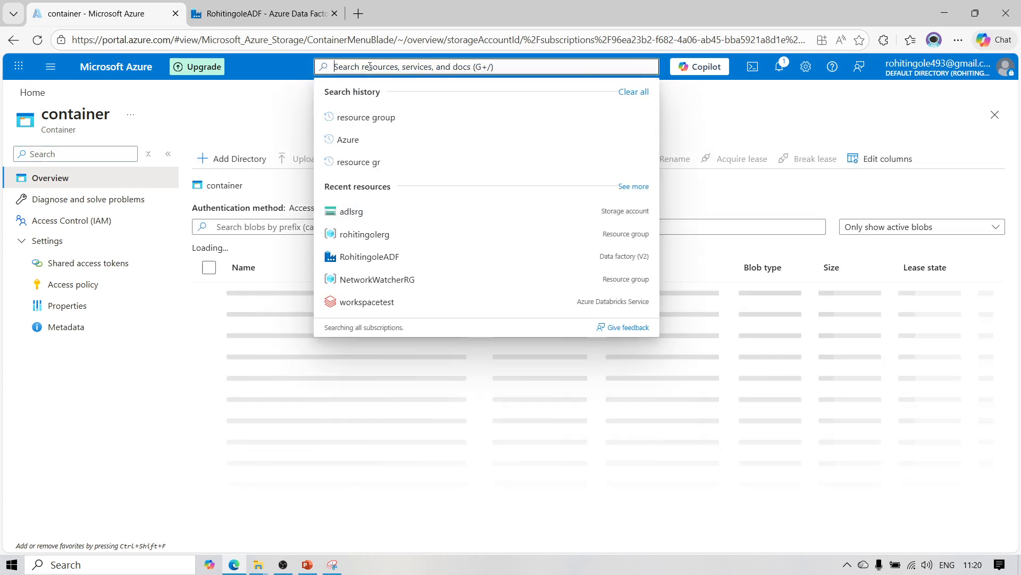
click(246, 109)
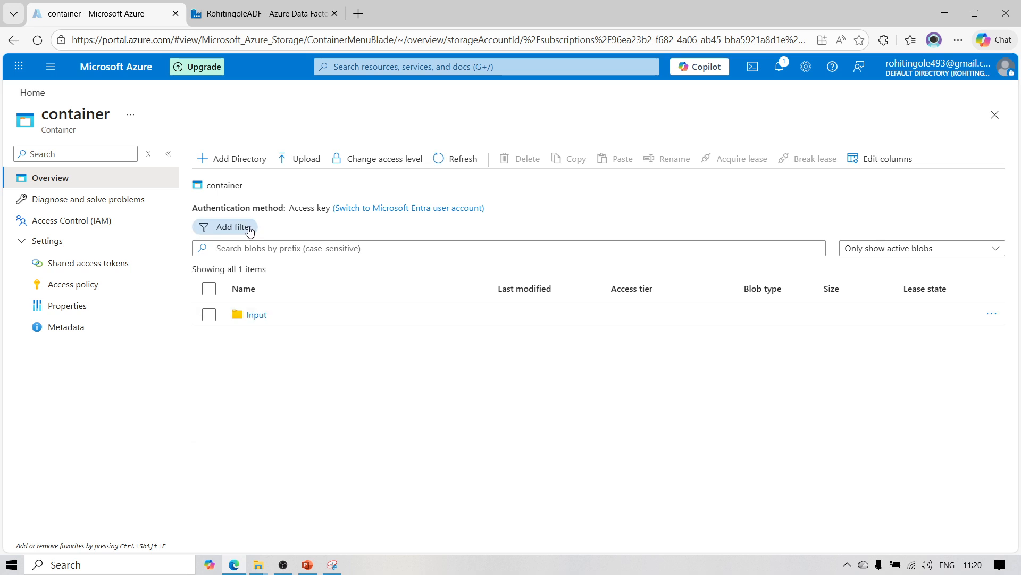
click(257, 315)
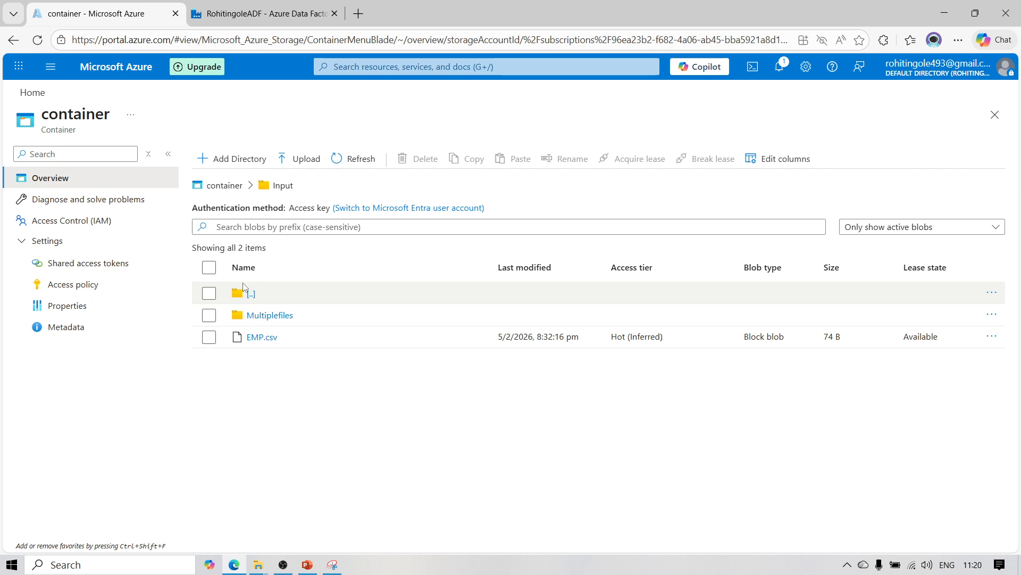
click(230, 186)
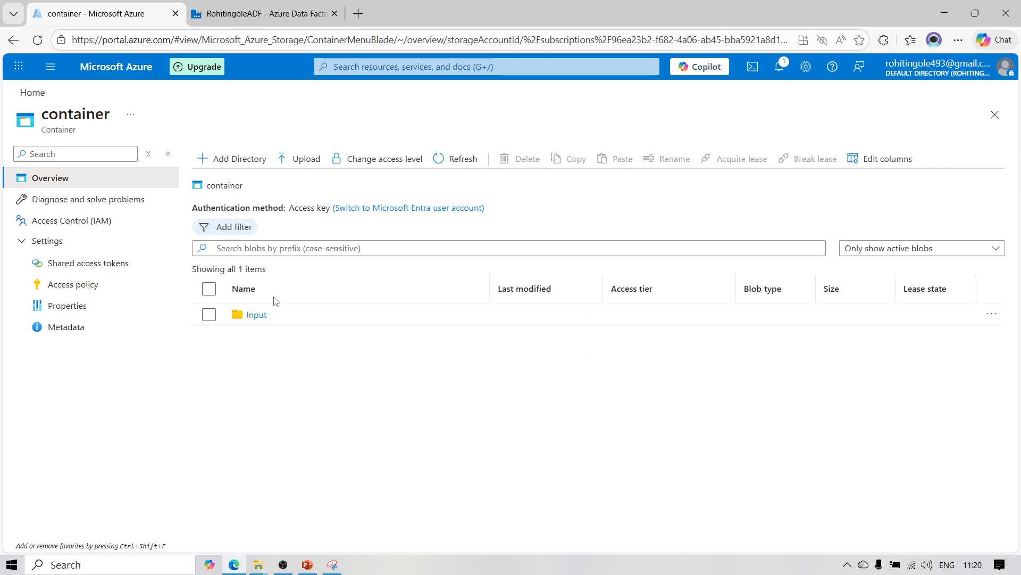
click(258, 315)
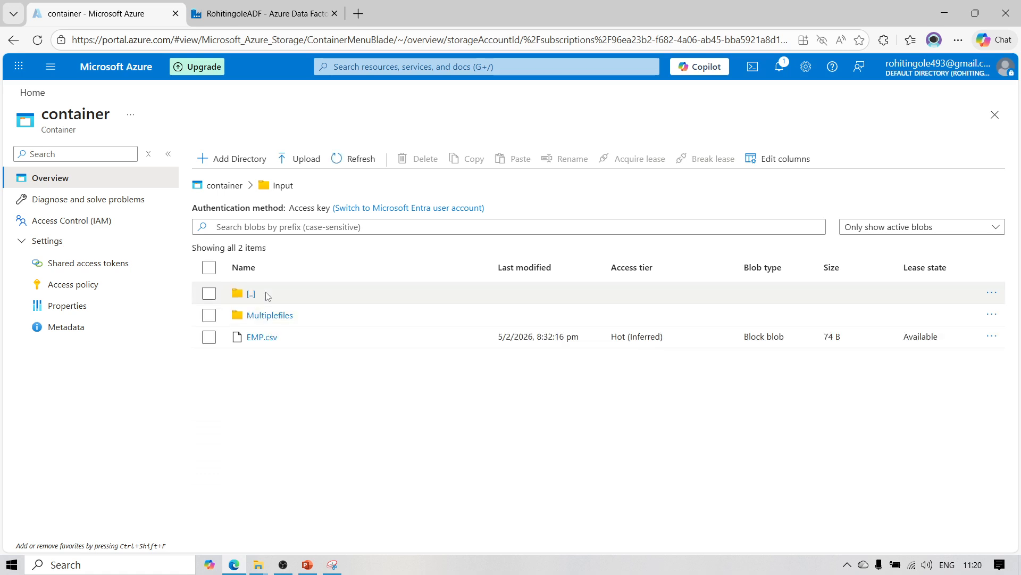
click(226, 186)
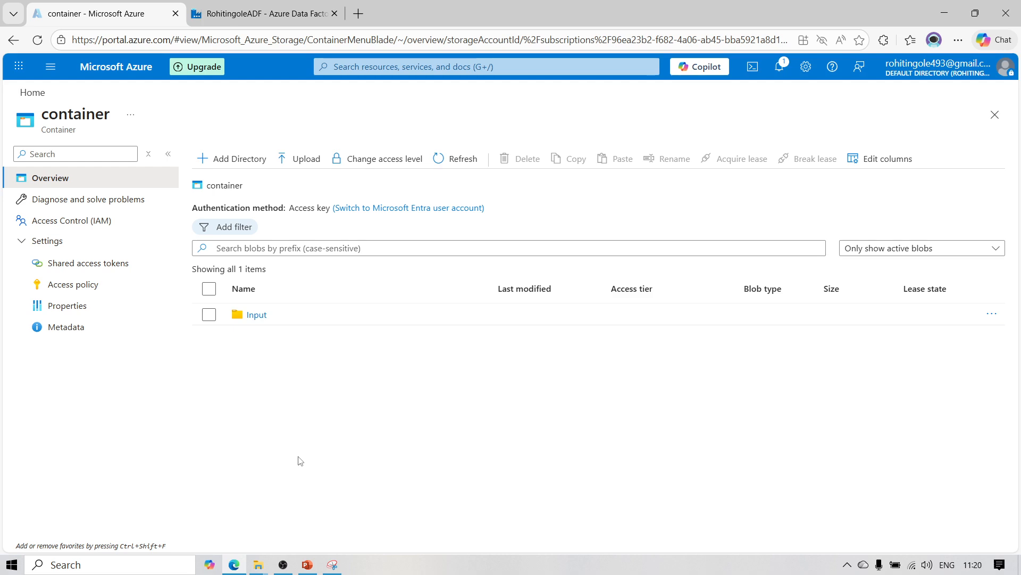
- Return to DeletefilesPipeline in Azure Data Factory and review the settings of the Get Metadata1 and ForEach1 activities
click(276, 22)
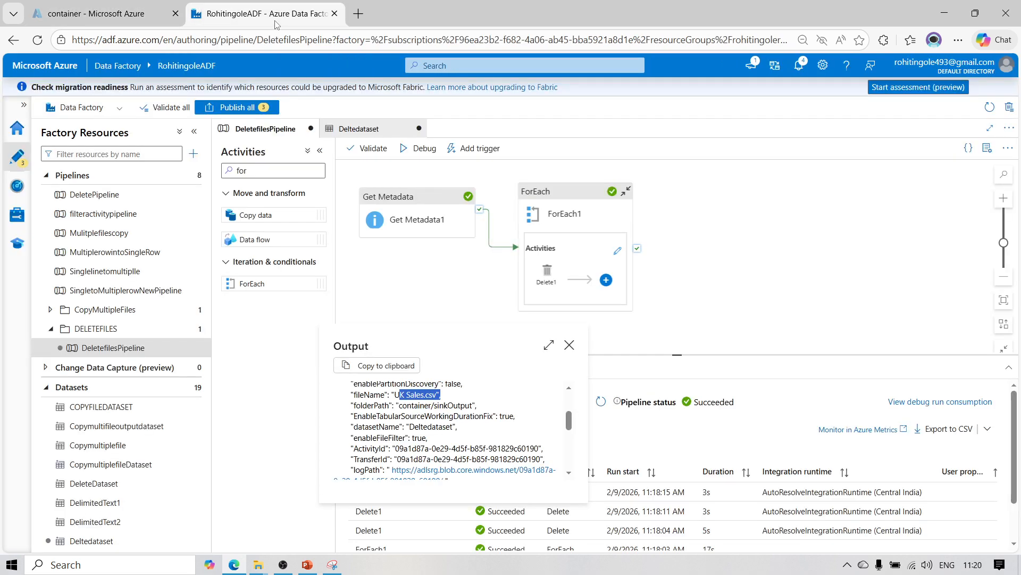
click(406, 212)
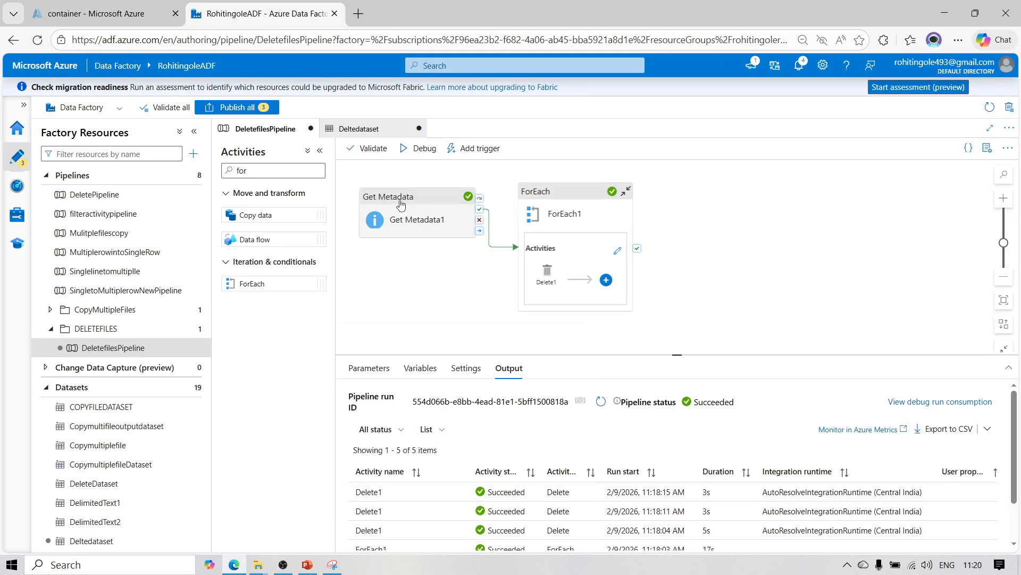
click(401, 202)
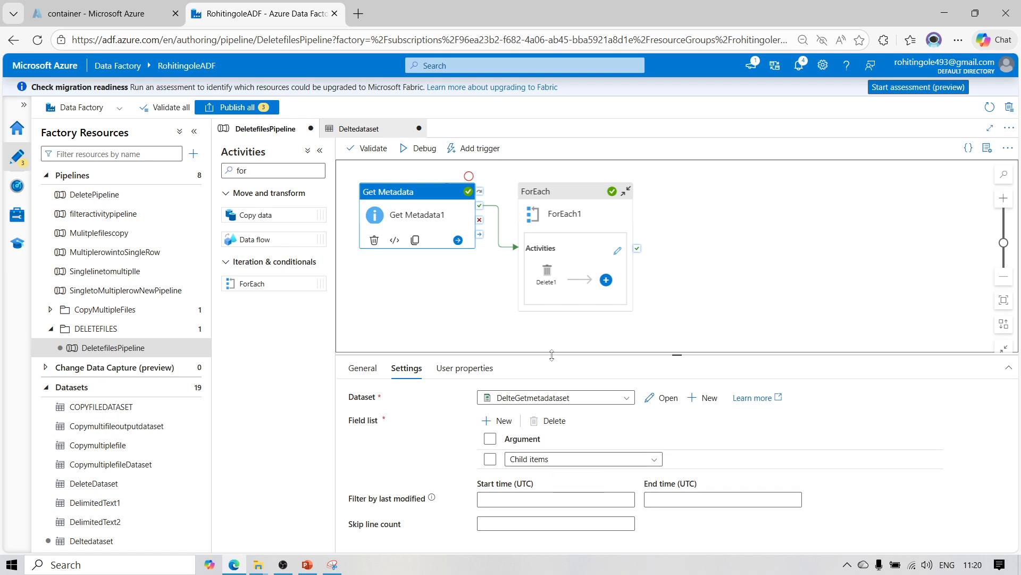
click(566, 199)
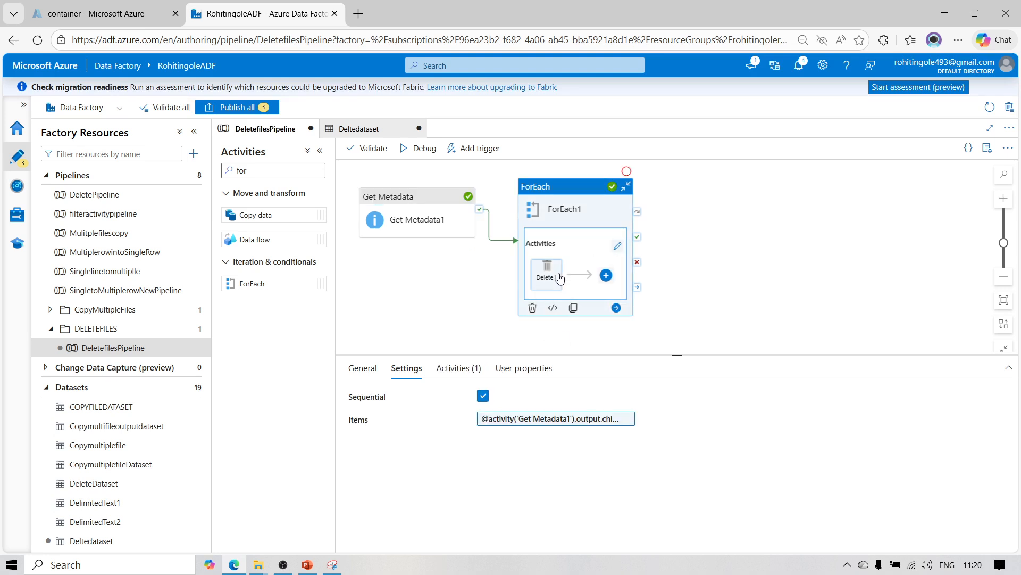
- Review the source dataset properties and logging settings of the Delete1 activity inside ForEach1
mouse_move(554, 270)
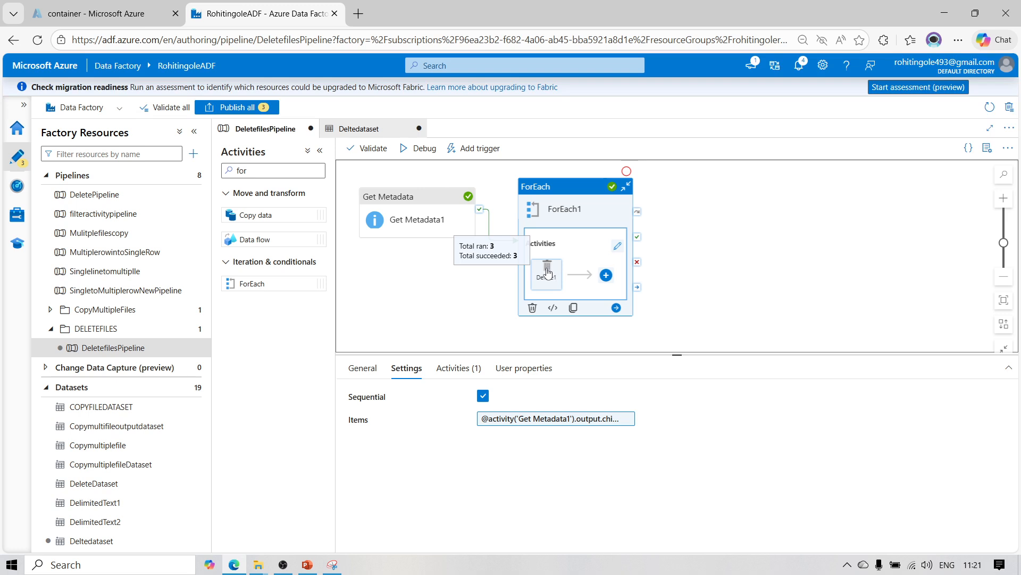
click(548, 273)
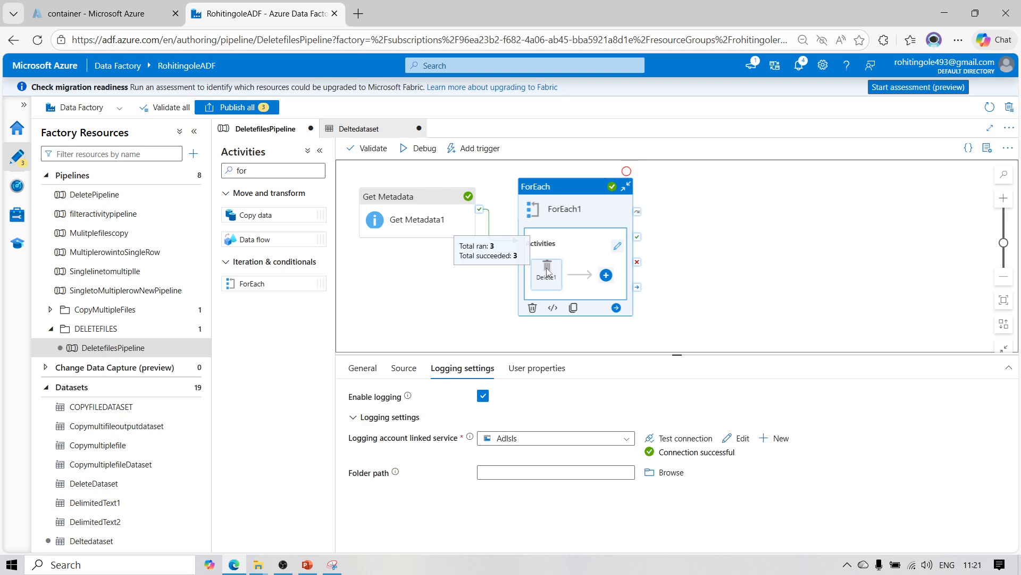
click(404, 368)
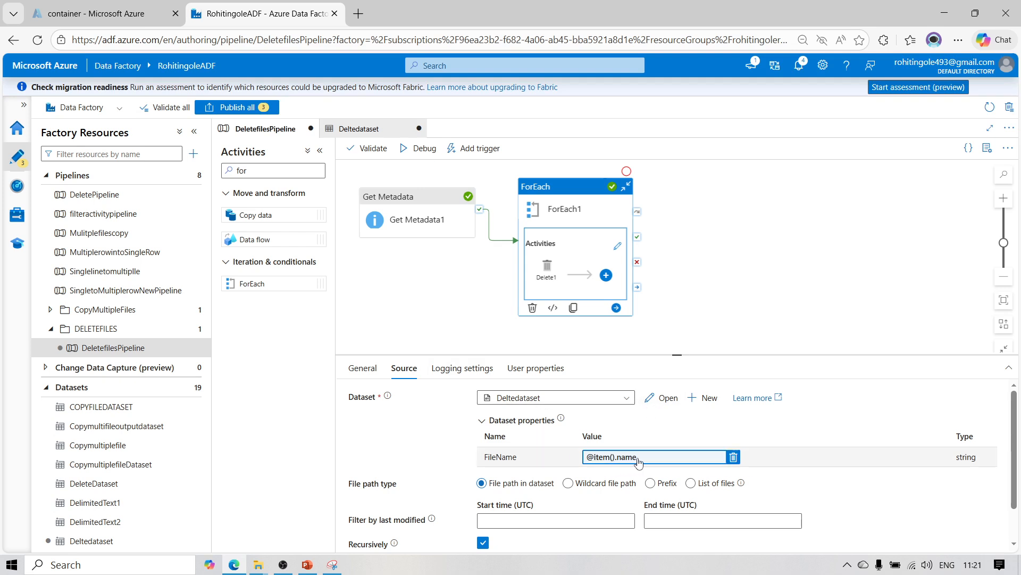
click(462, 368)
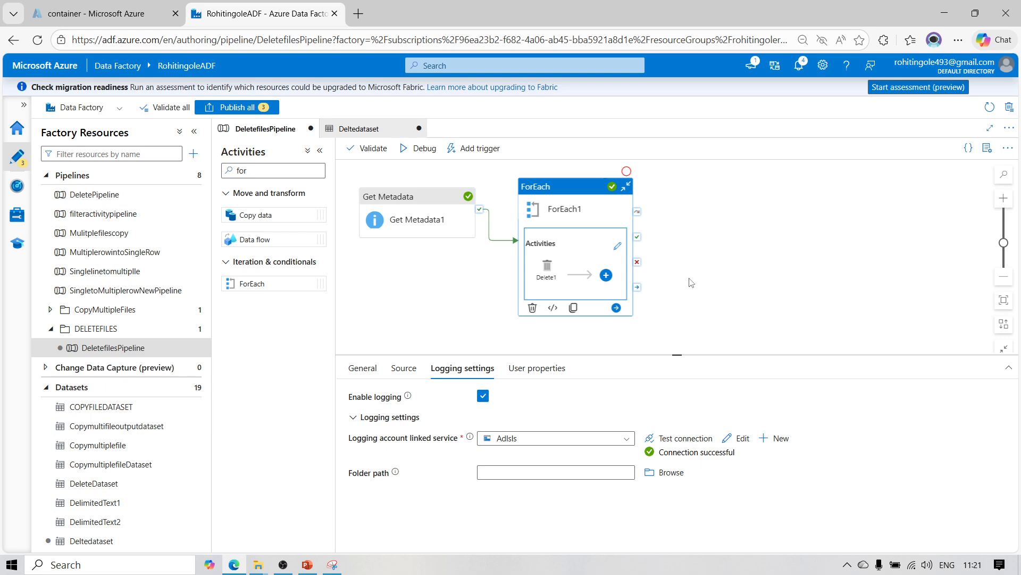
click(283, 565)
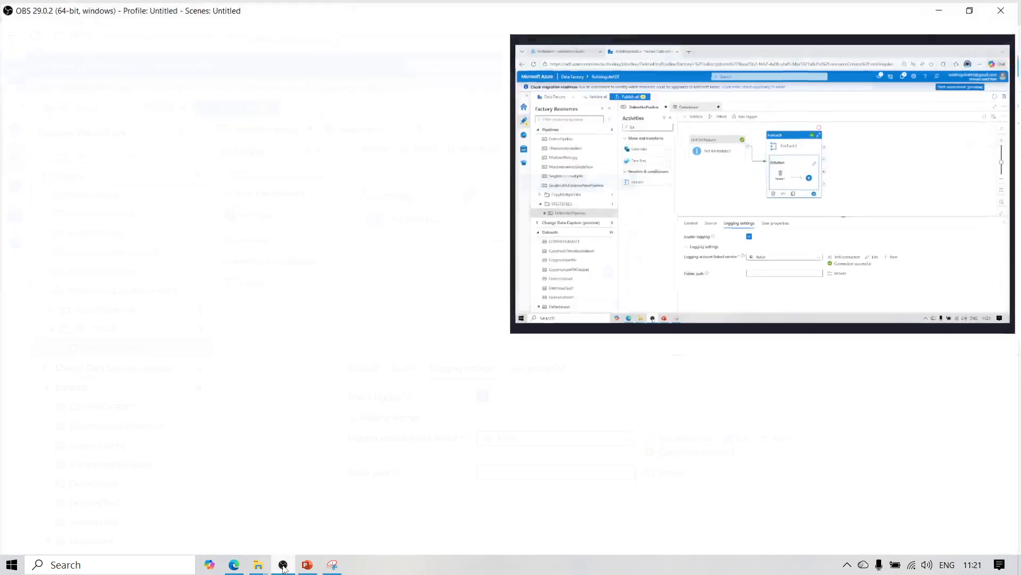